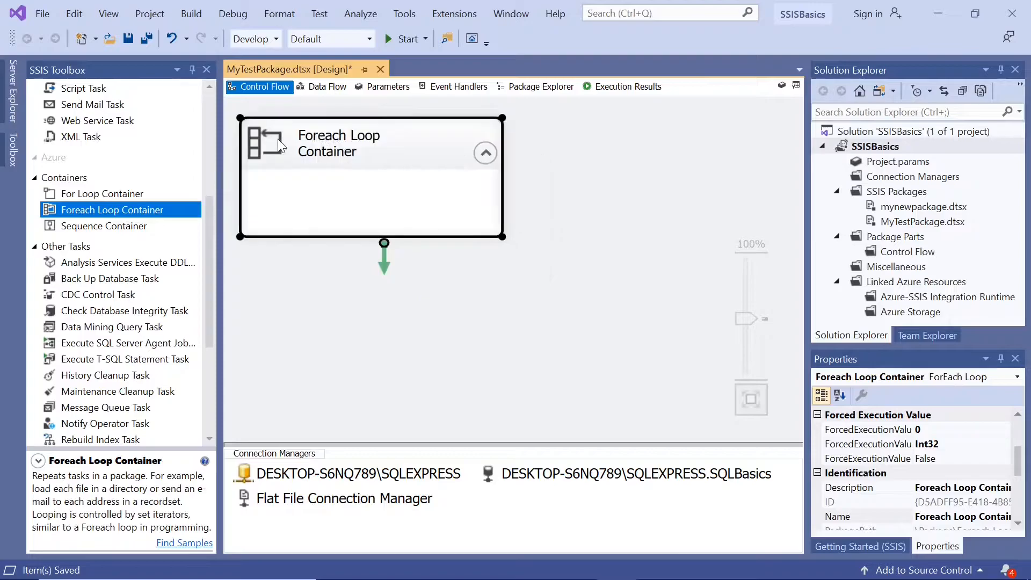
- Enlarge the Foreach Loop Container downwards on the control flow design surface
left_click_drag(319, 232, 328, 290)
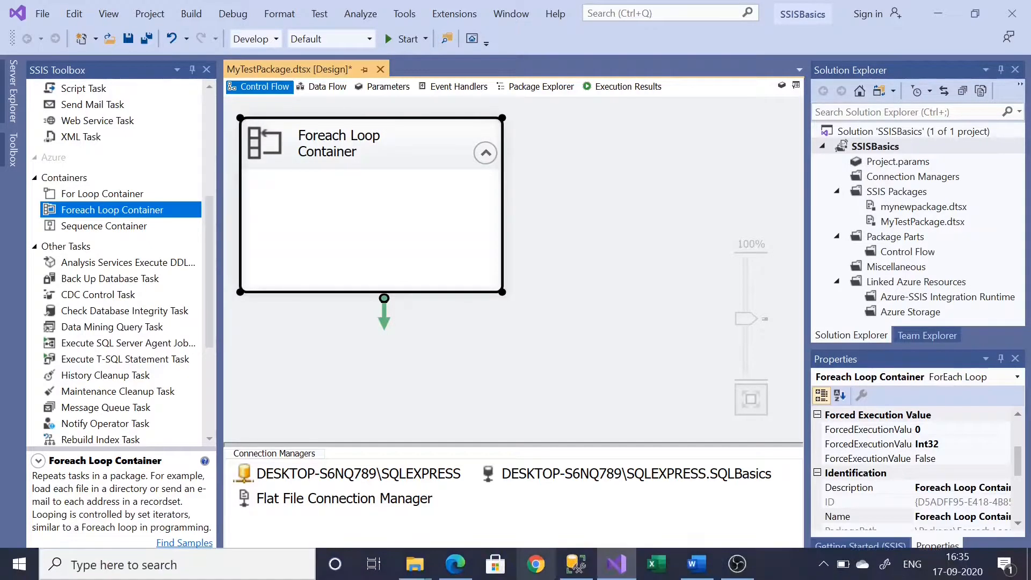
left_click(584, 574)
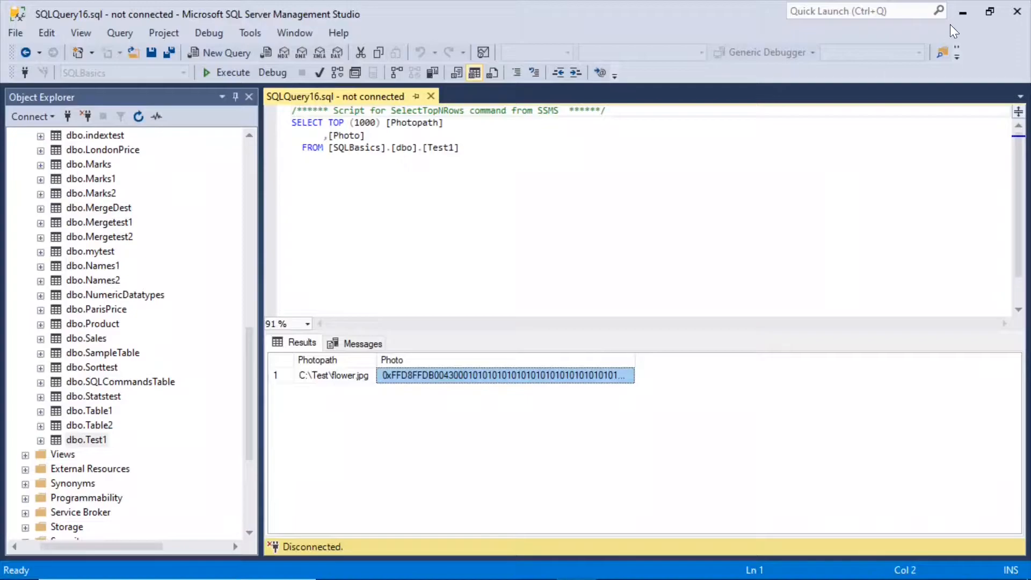
left_click(963, 12)
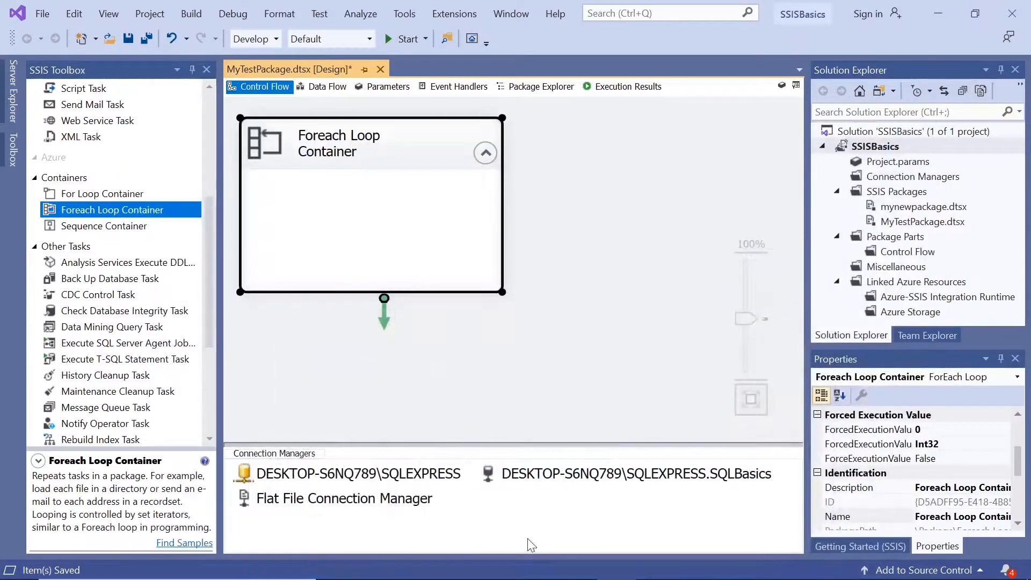
- Switch to File Explorer, examine the files in the C:\Test folder, and return to the package design
mouse_move(414, 564)
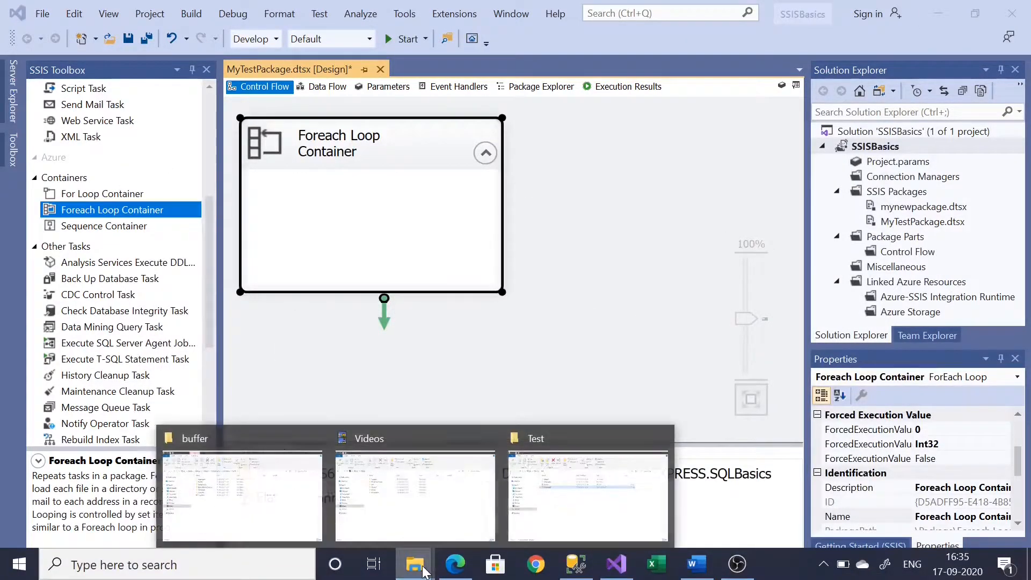
left_click(582, 498)
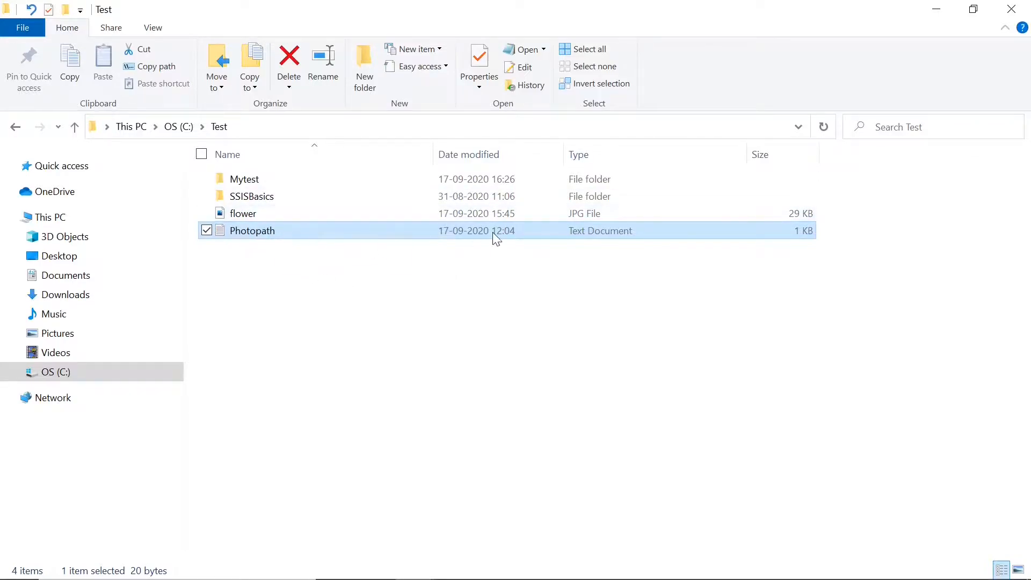
left_click(933, 16)
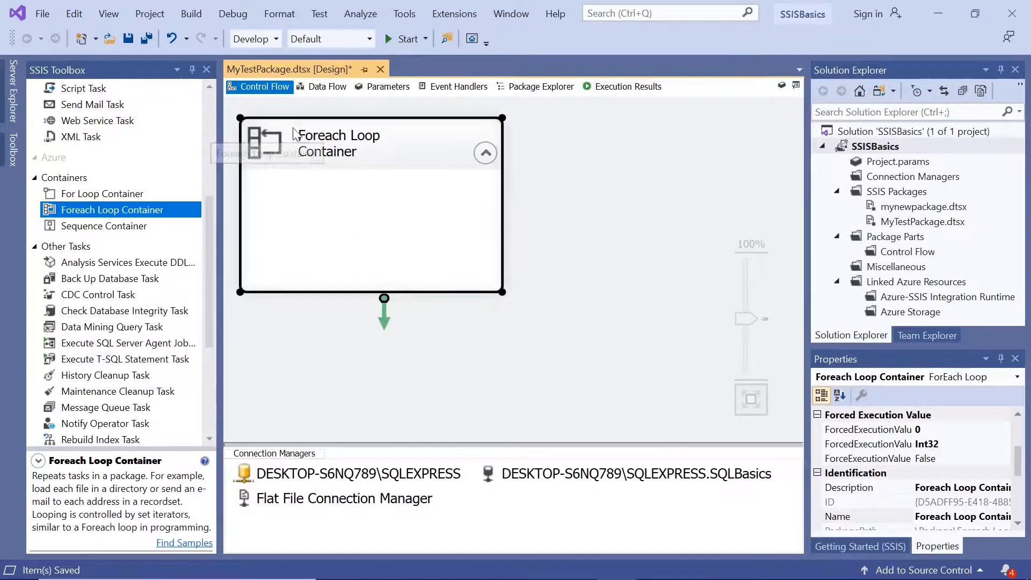
- Open the Foreach Loop Container's collection settings and set its enumerator to Foreach File Enumerator
double_click(258, 133)
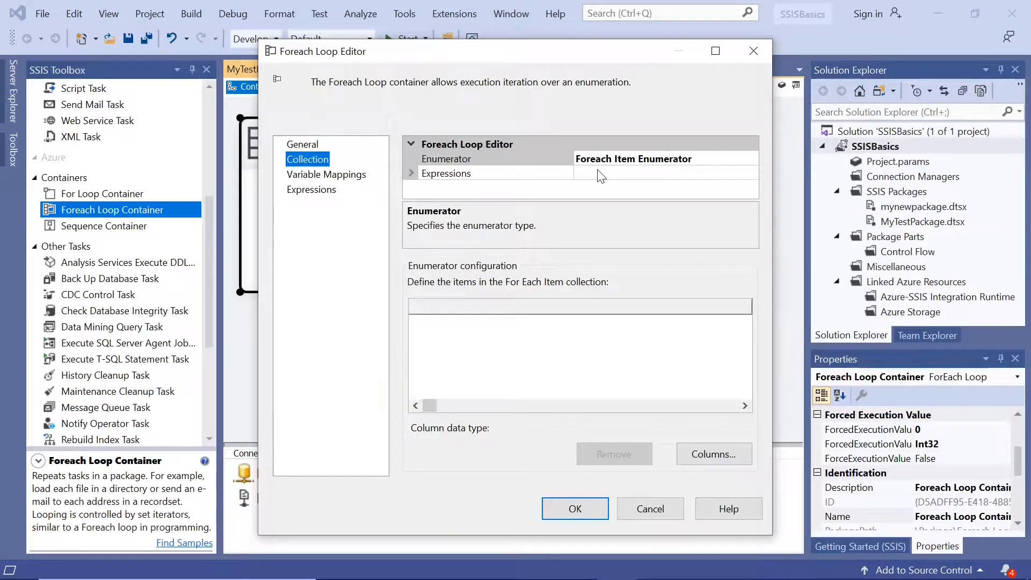
left_click(650, 161)
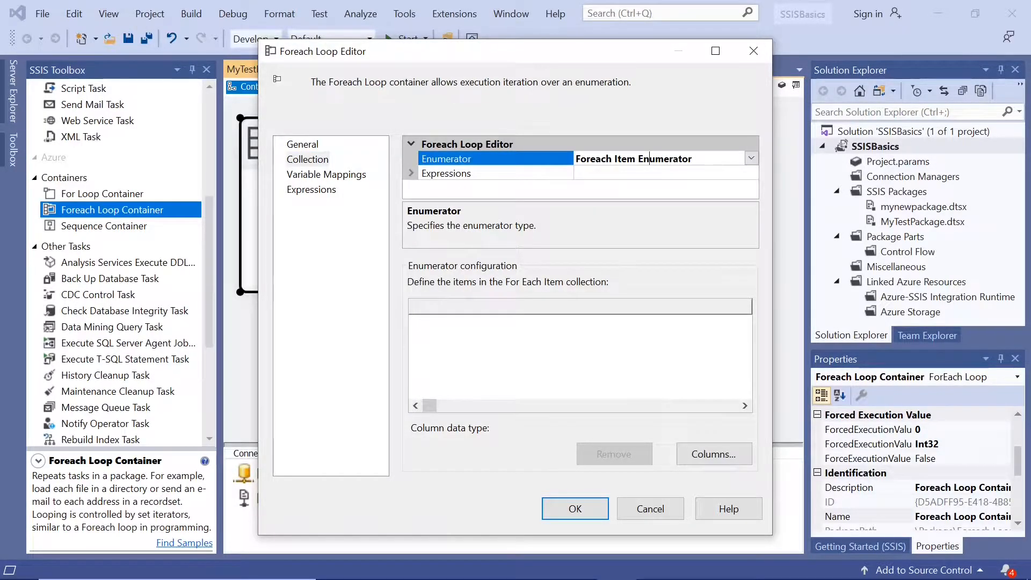
left_click(752, 160)
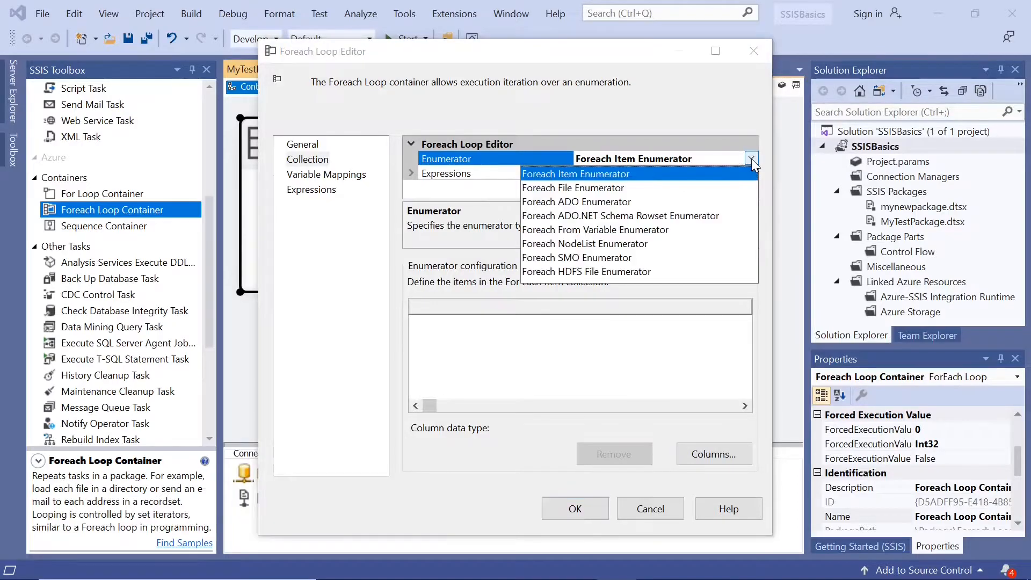
left_click(641, 190)
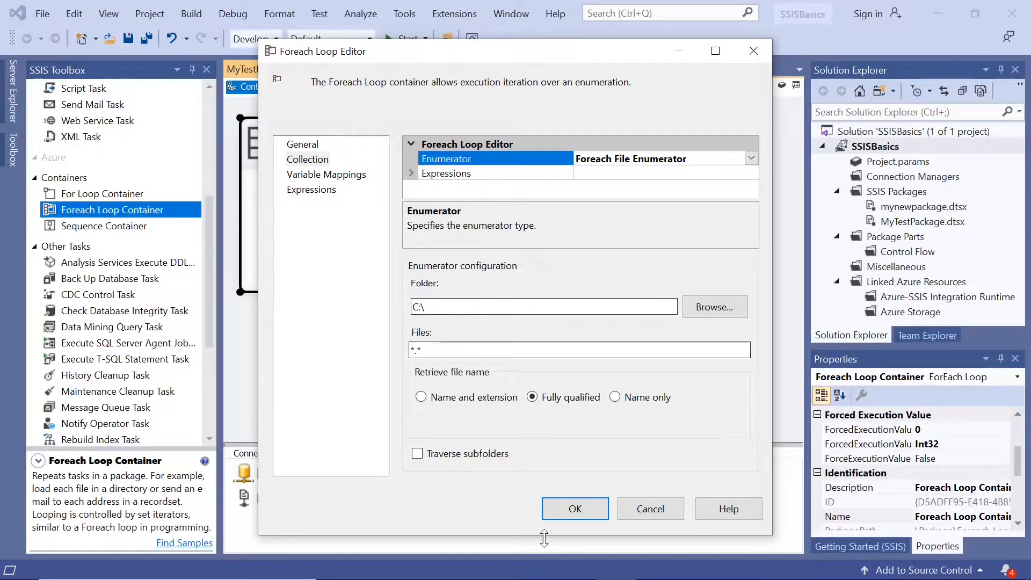
- Check the Test folder in File Explorer and set the enumerator's folder to C:\Test
mouse_move(521, 572)
mouse_move(415, 563)
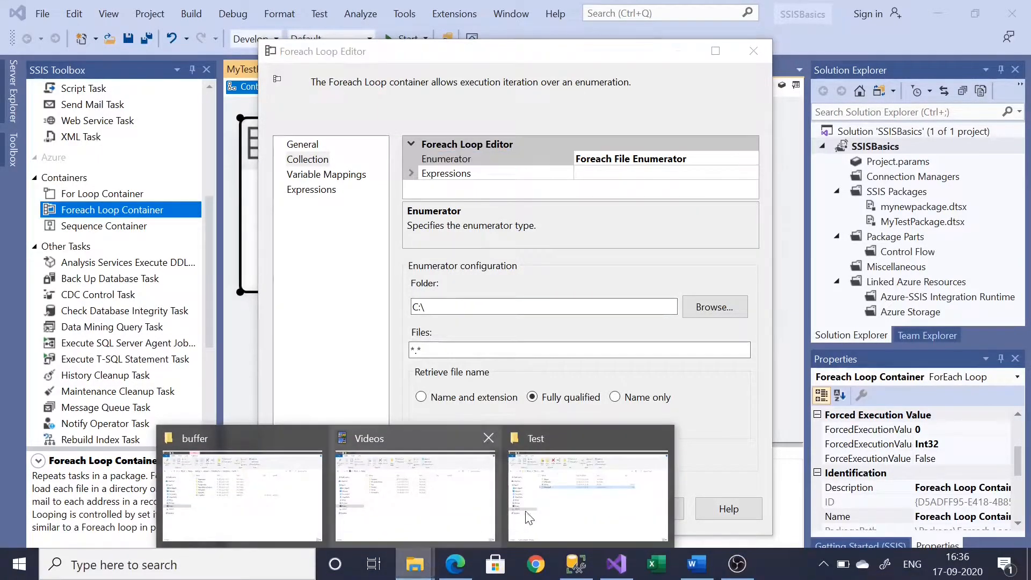
left_click(548, 514)
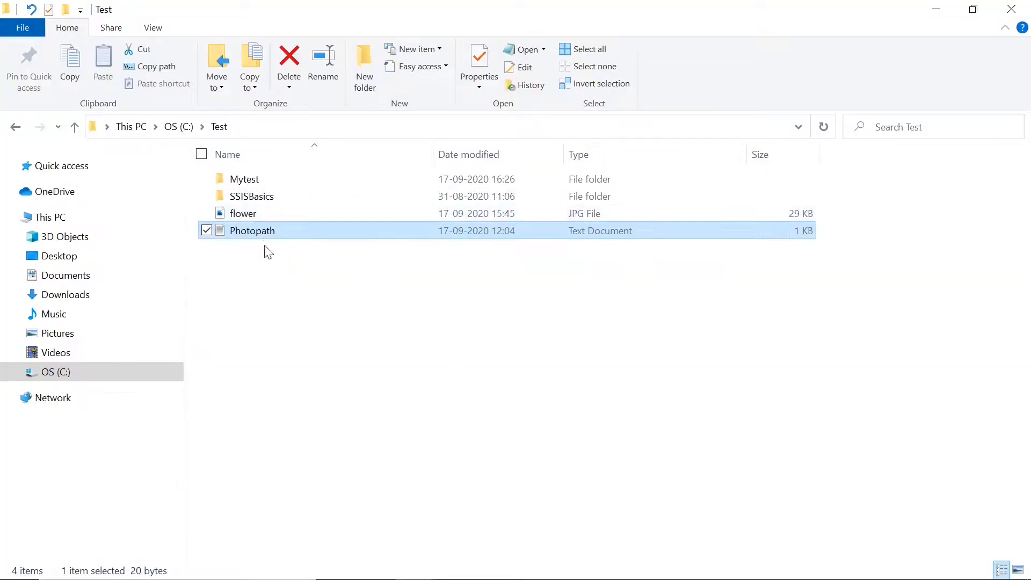
left_click(937, 11)
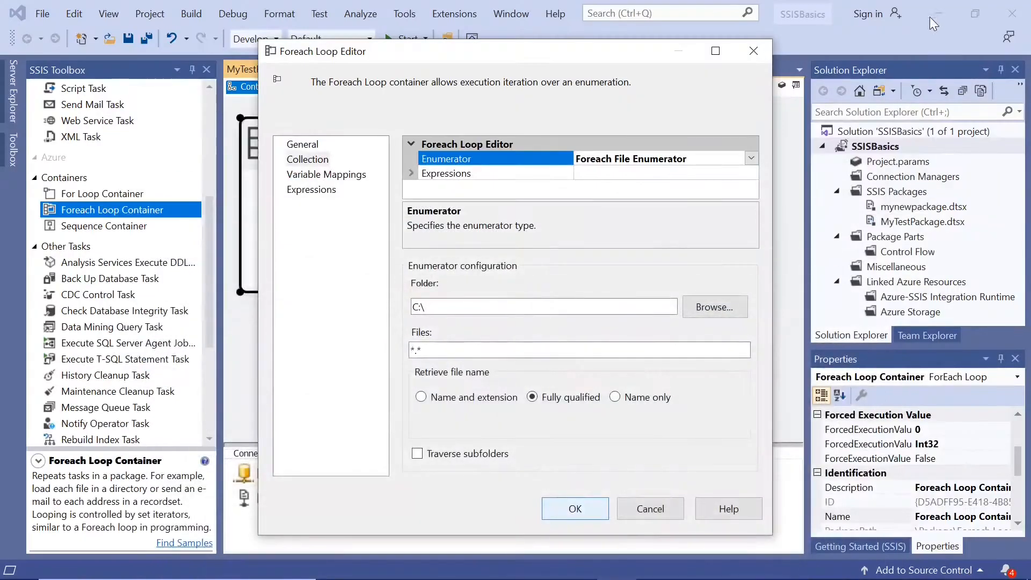
left_click(422, 307)
type("Test")
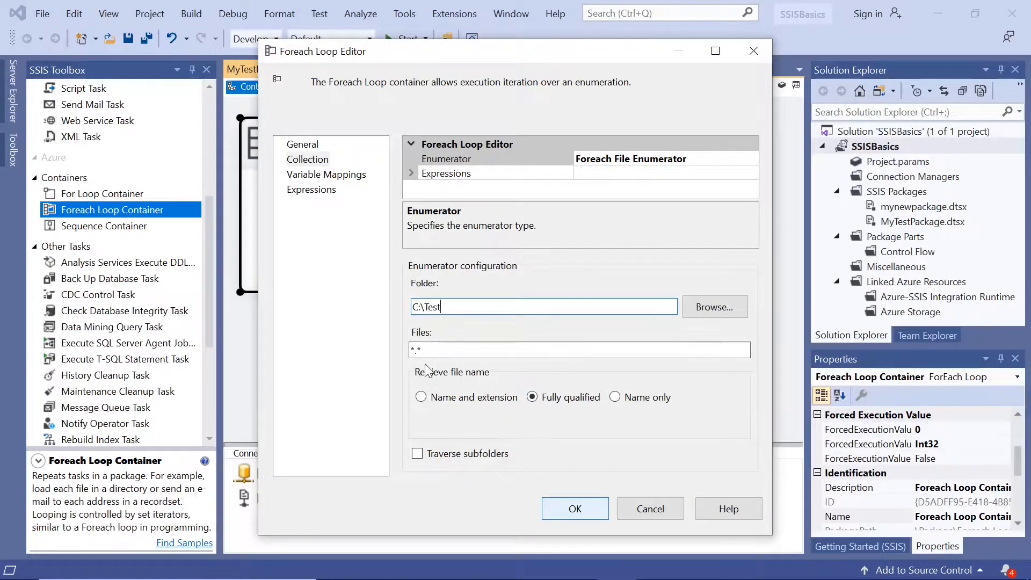
- Review the *.* file filter against the file types in the C:\Test folder and accept the Foreach Loop settings
double_click(417, 350)
mouse_move(441, 578)
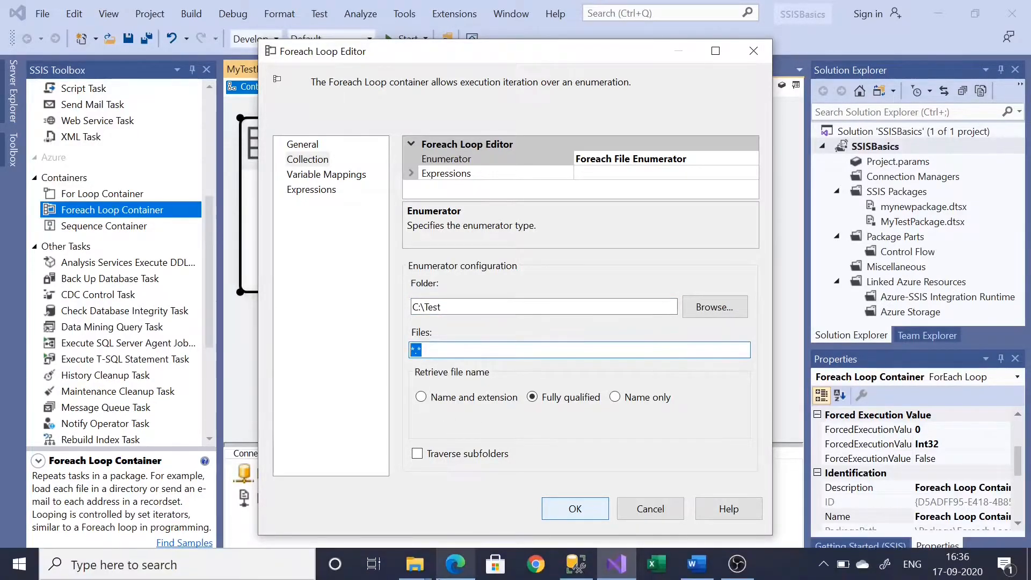
mouse_move(415, 564)
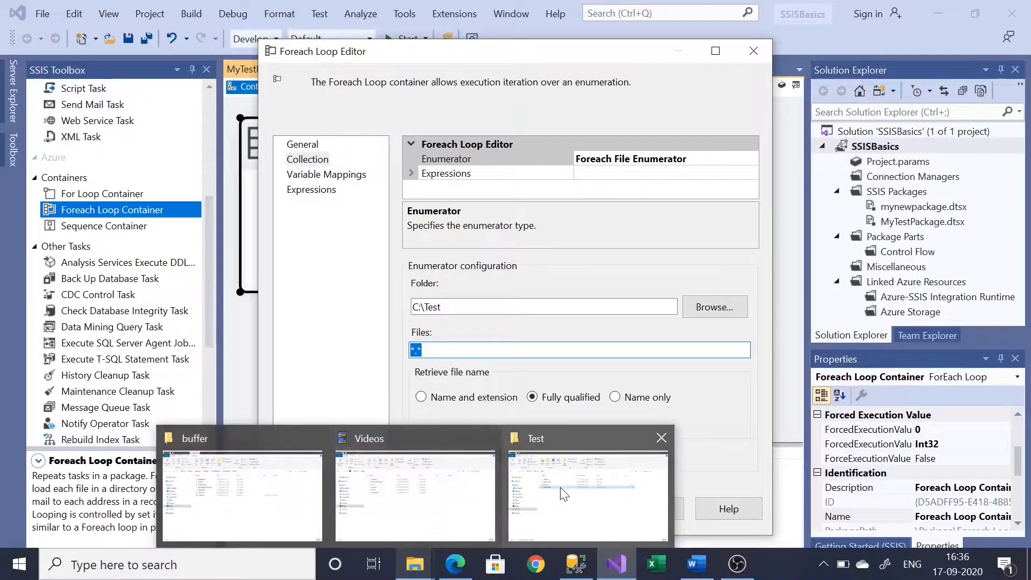
left_click(564, 493)
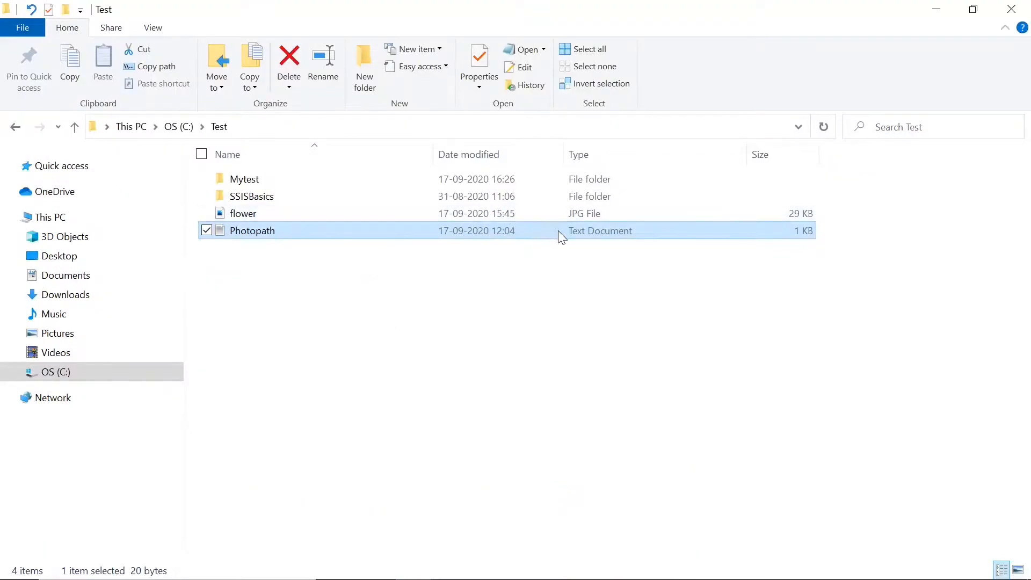
left_click(492, 217)
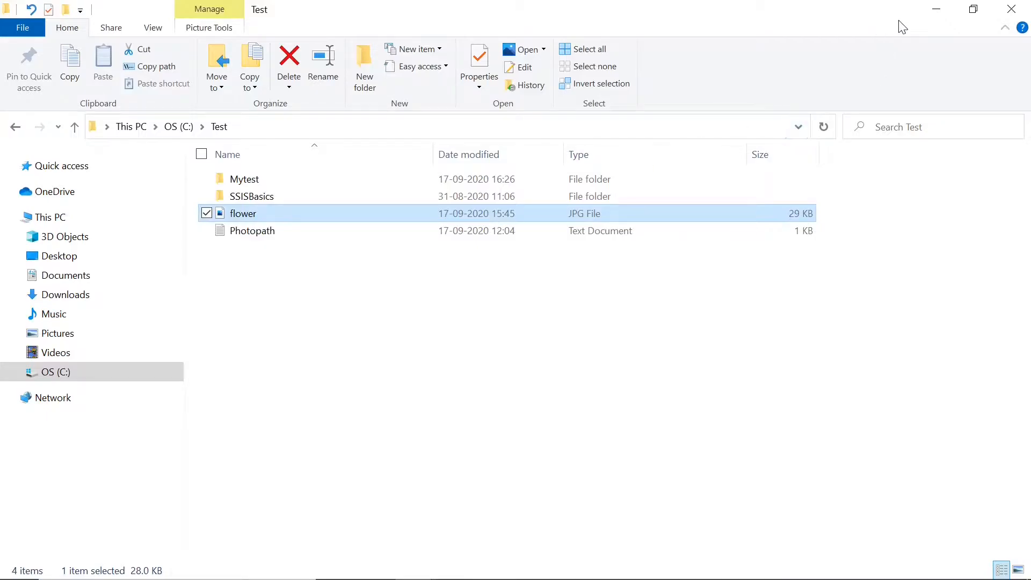
left_click(930, 12)
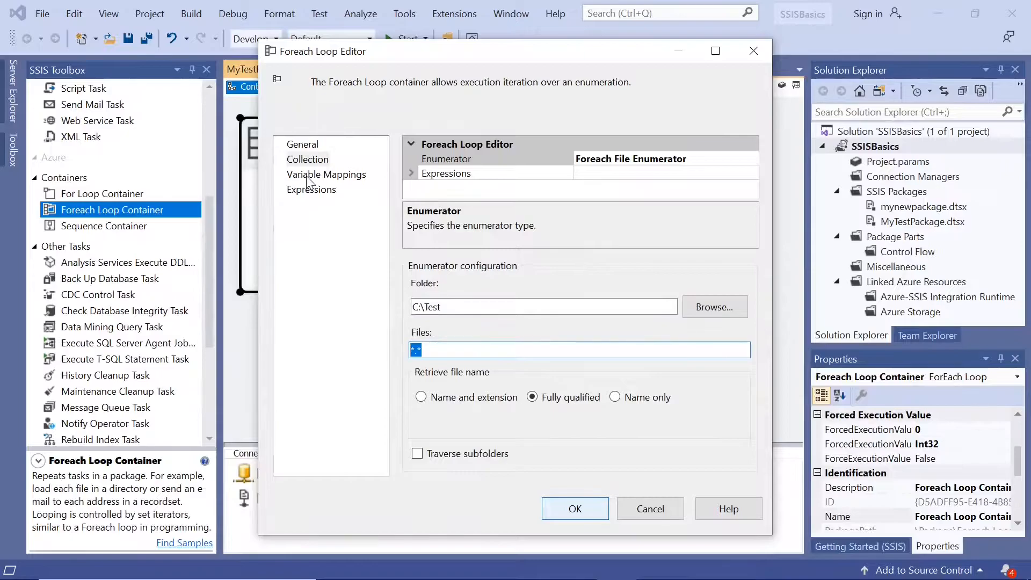
left_click(575, 511)
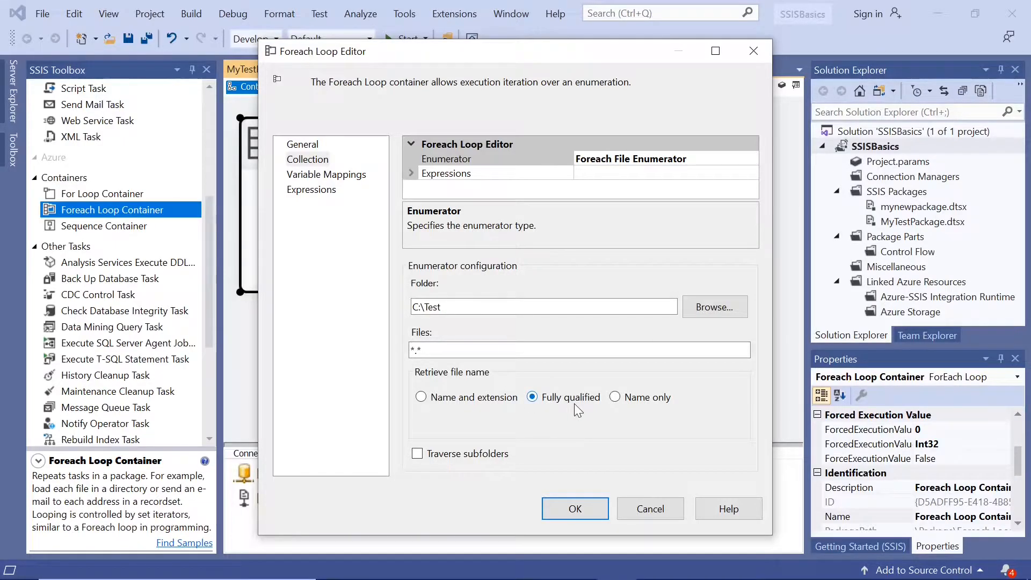
left_click(574, 509)
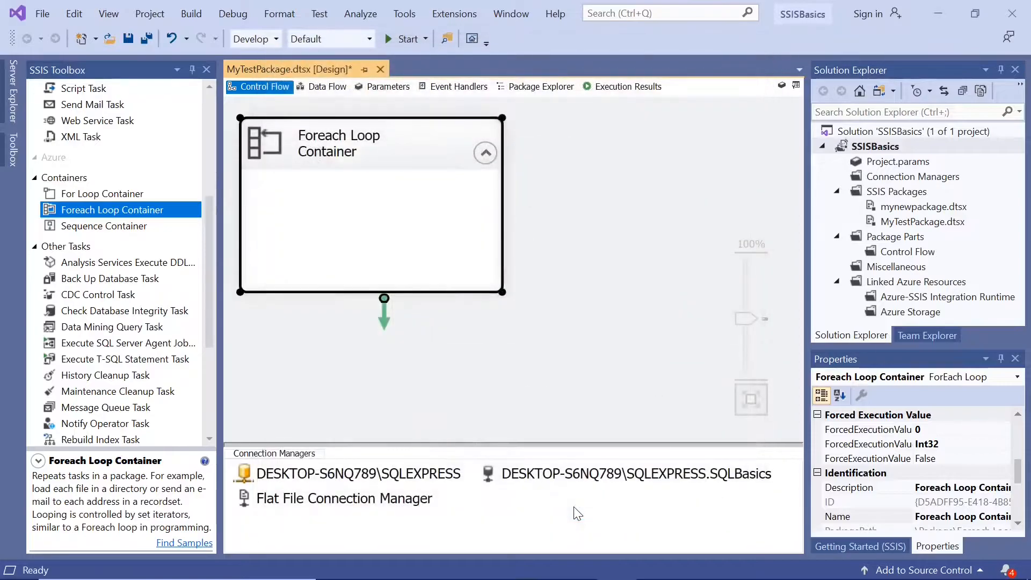
- Show the package variables and delete the existing Path variable
left_click(104, 15)
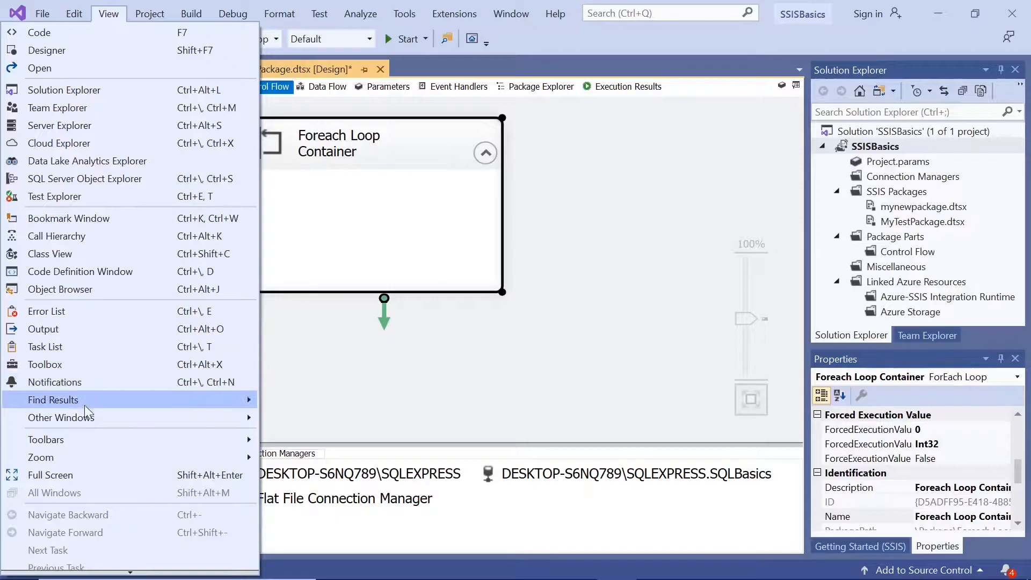
mouse_move(85, 416)
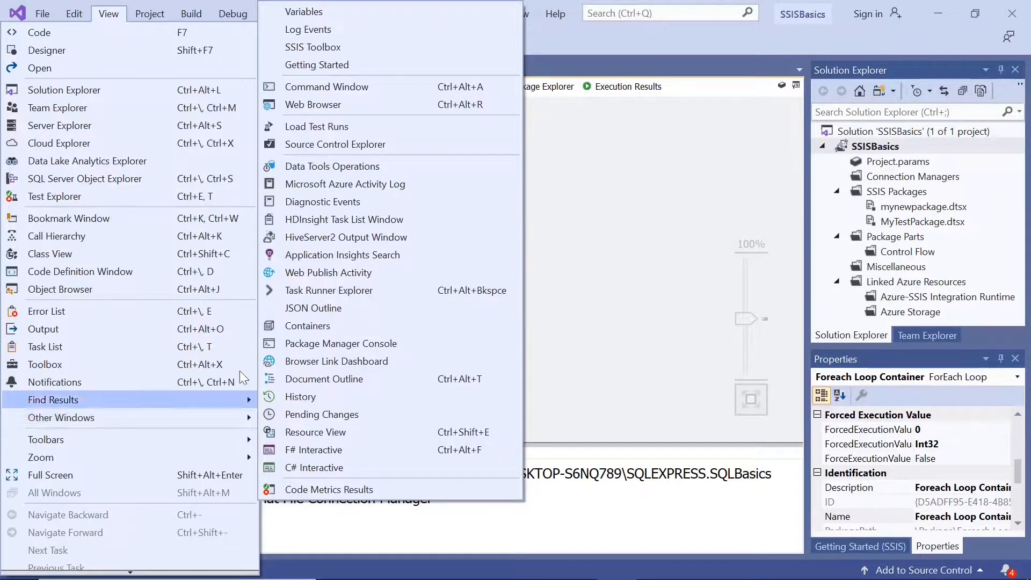
left_click(390, 10)
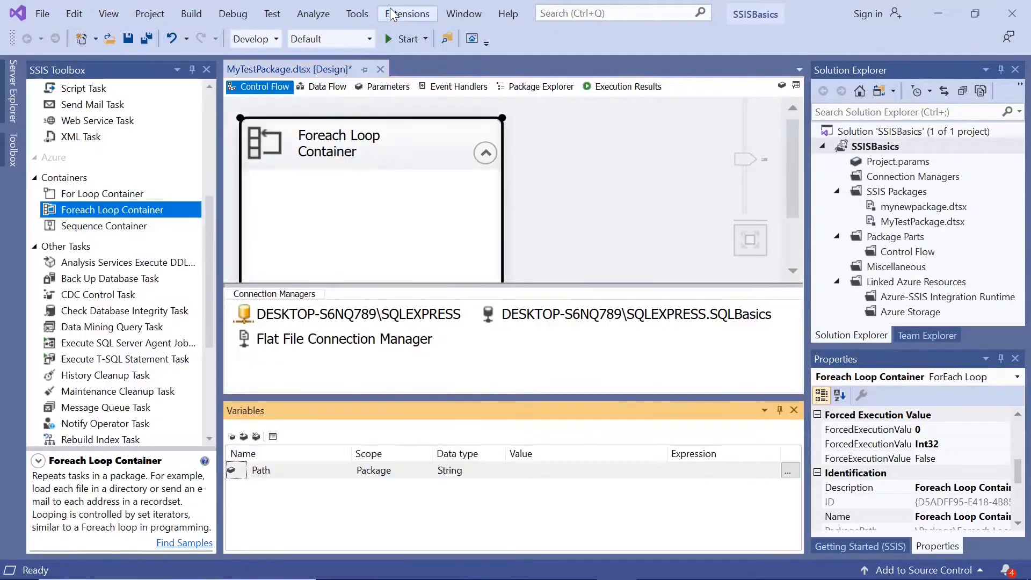
left_click(239, 475)
left_click(257, 437)
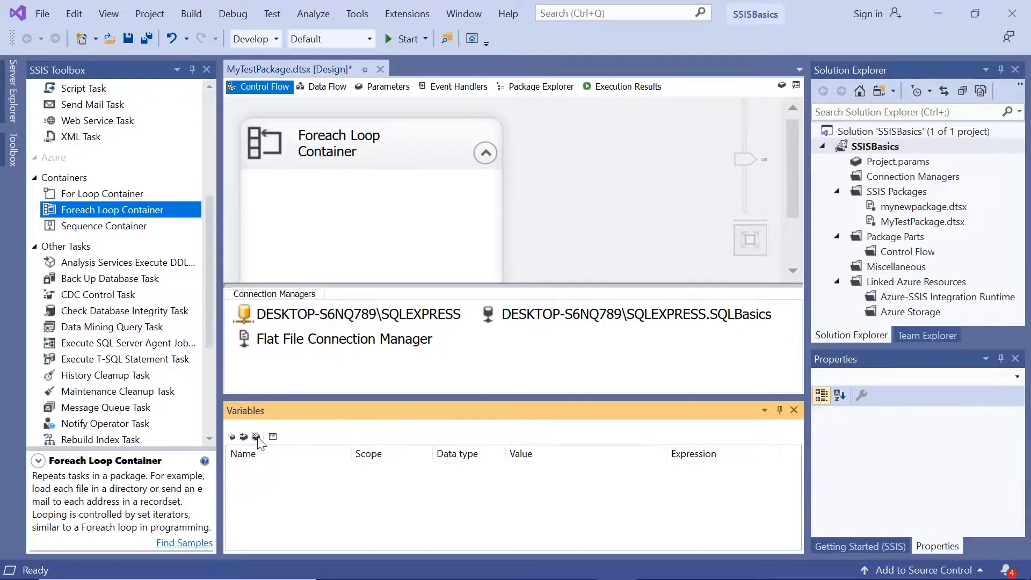
- Add a package variable named Path with data type String and close the Variables window
left_click(231, 436)
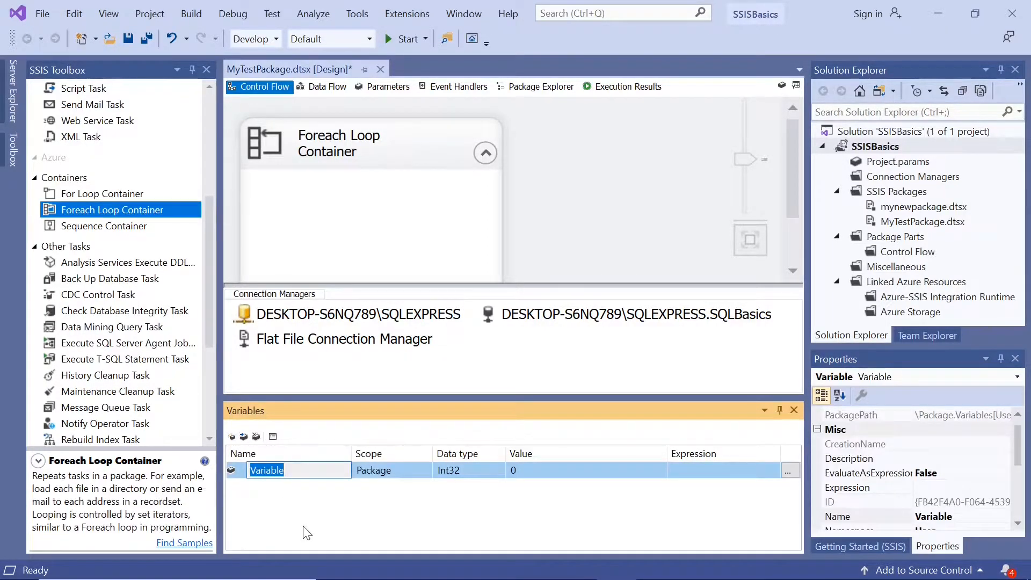
type("Path")
left_click_drag(505, 453, 541, 452)
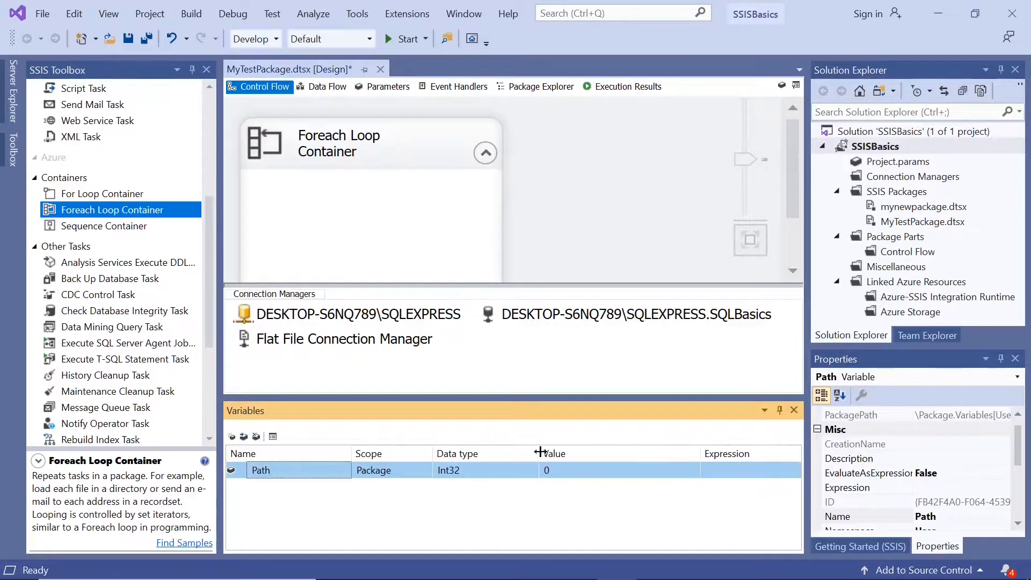
left_click(533, 469)
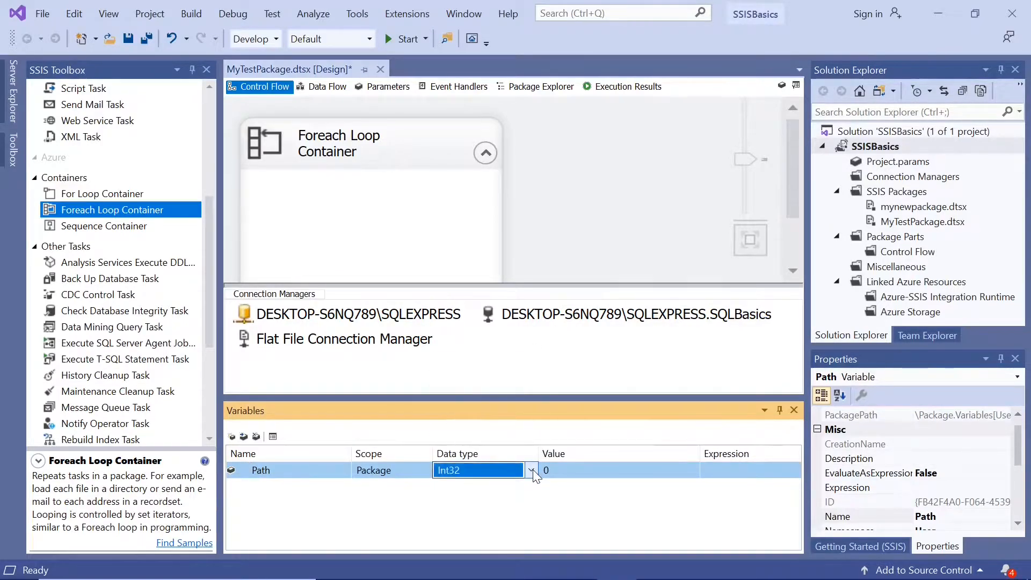
left_click(534, 472)
left_click(498, 428)
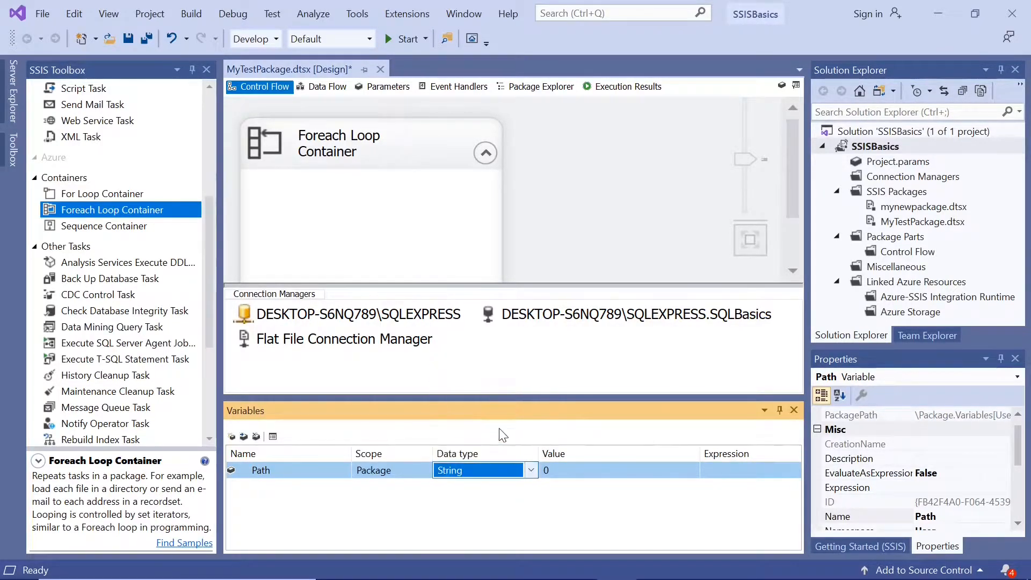
left_click(793, 410)
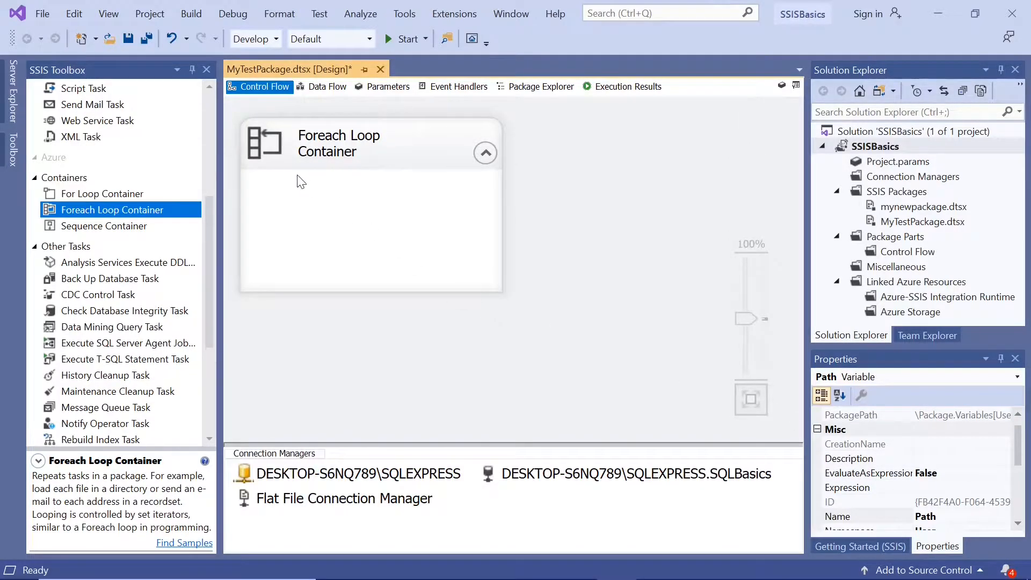
- Map the User::Path variable to index 0 in the Foreach Loop Container's variable mappings and accept the settings
double_click(267, 131)
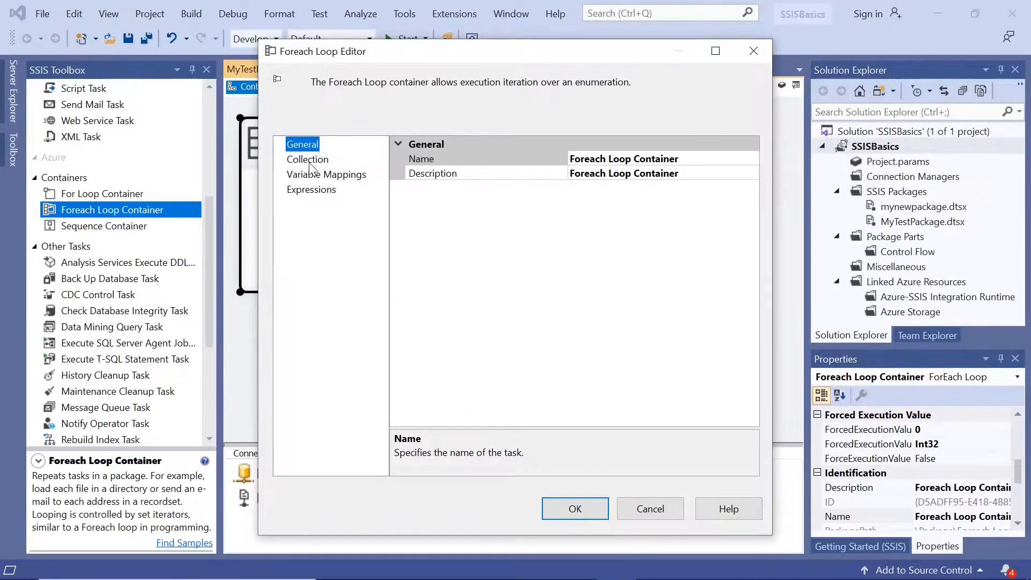
left_click(308, 161)
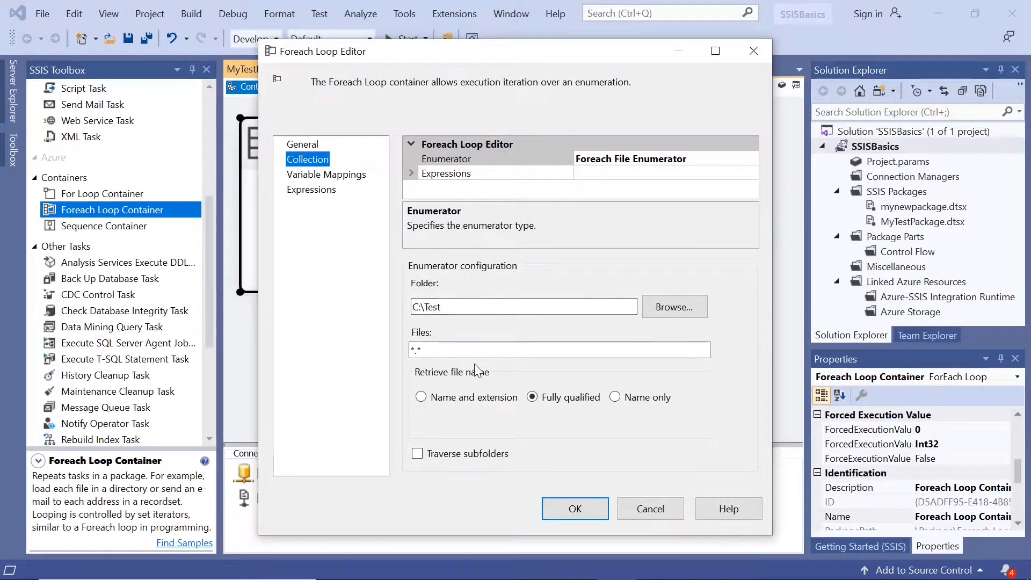
left_click(335, 176)
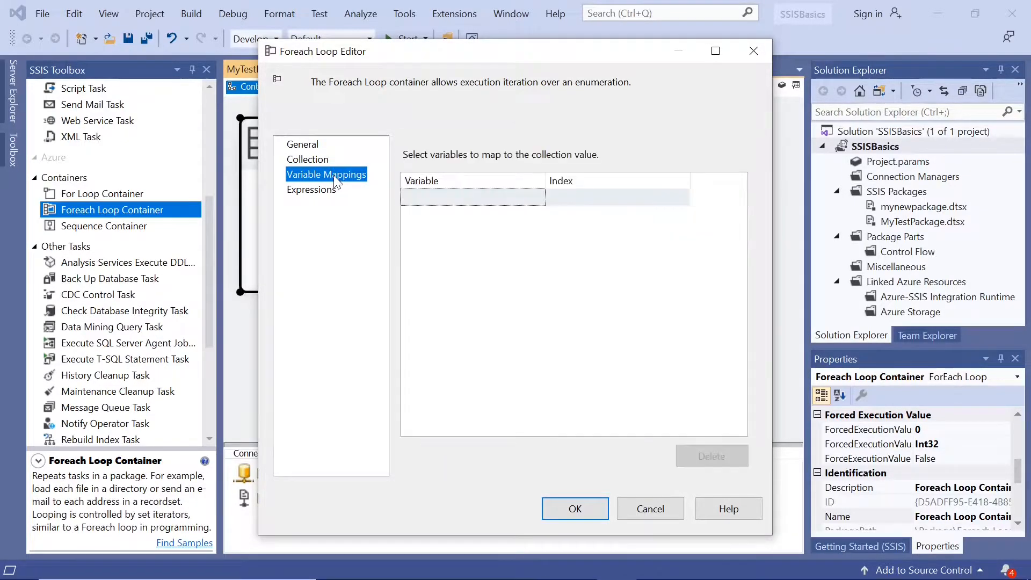
left_click(502, 198)
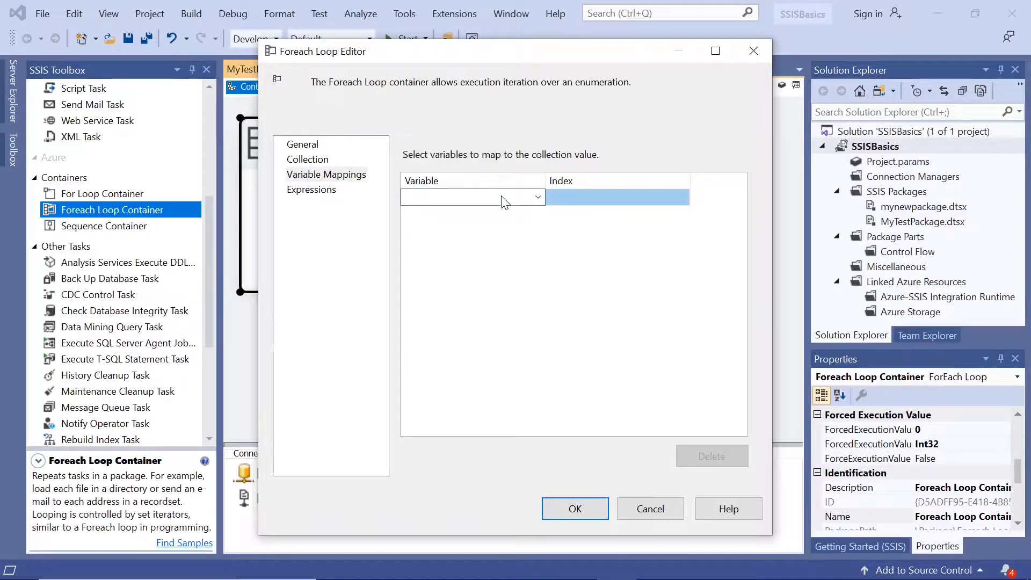
left_click(538, 199)
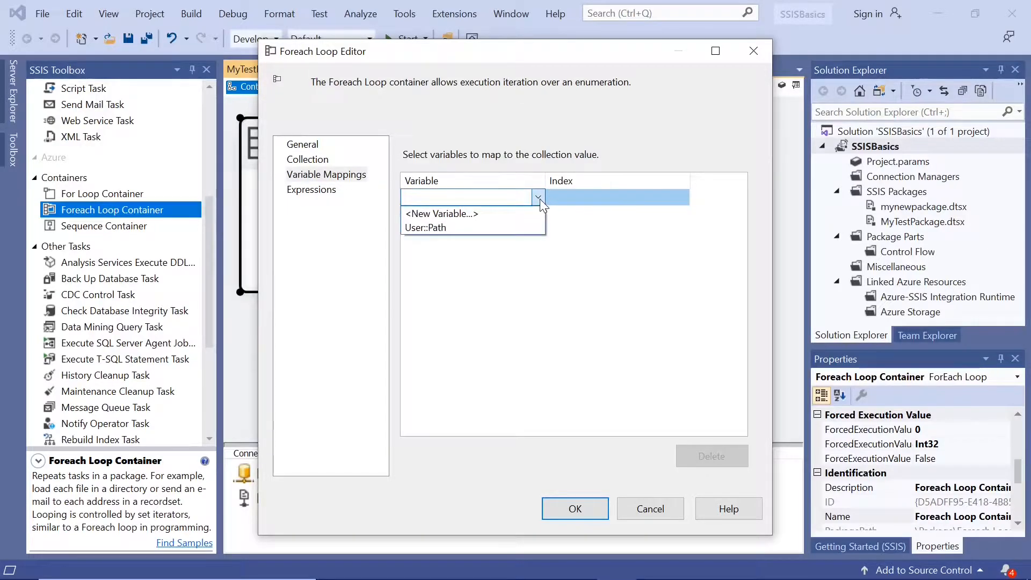
left_click(498, 228)
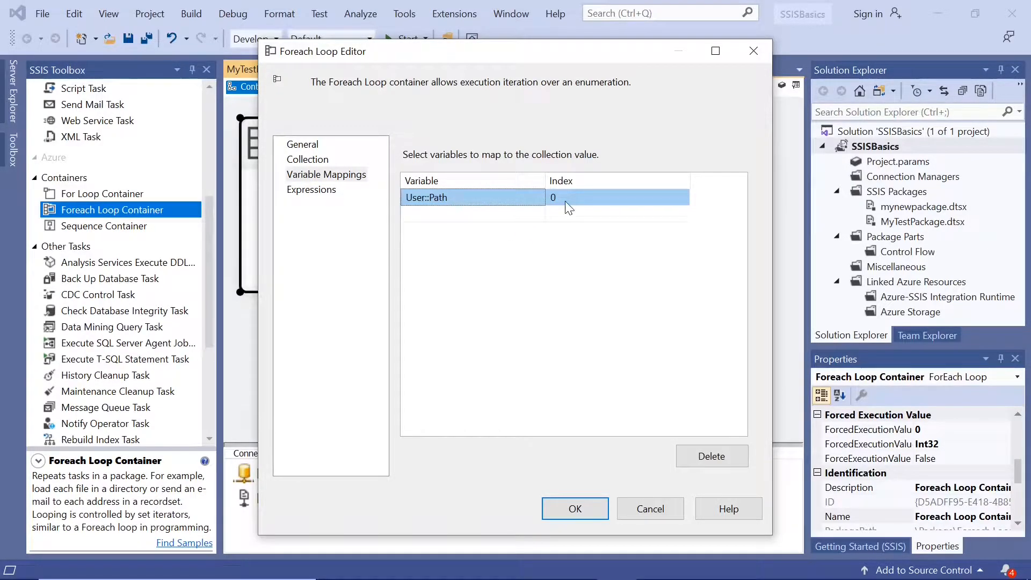
left_click(574, 509)
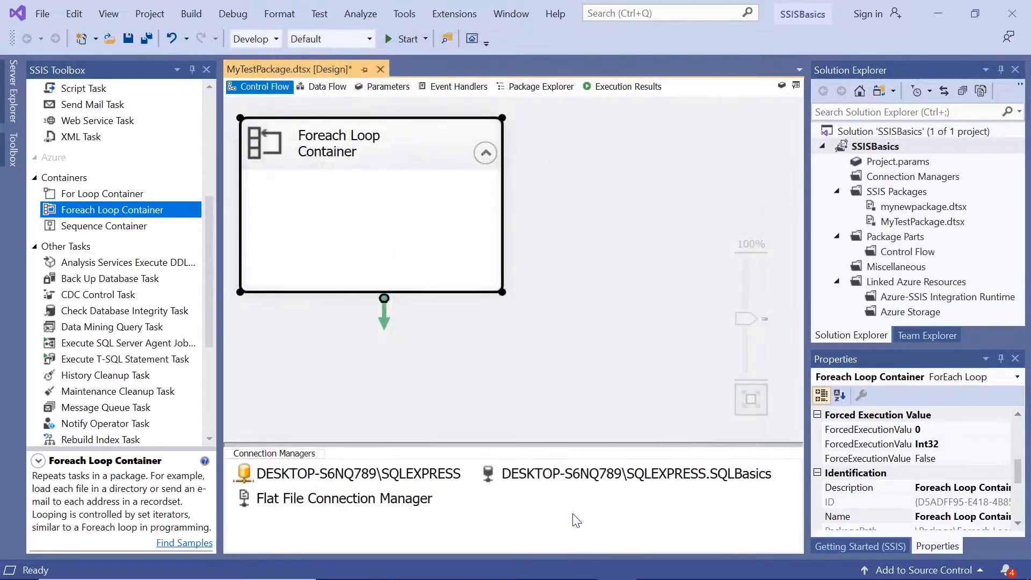
- Place a Script Task inside the Foreach Loop Container
left_click_drag(211, 279, 209, 251)
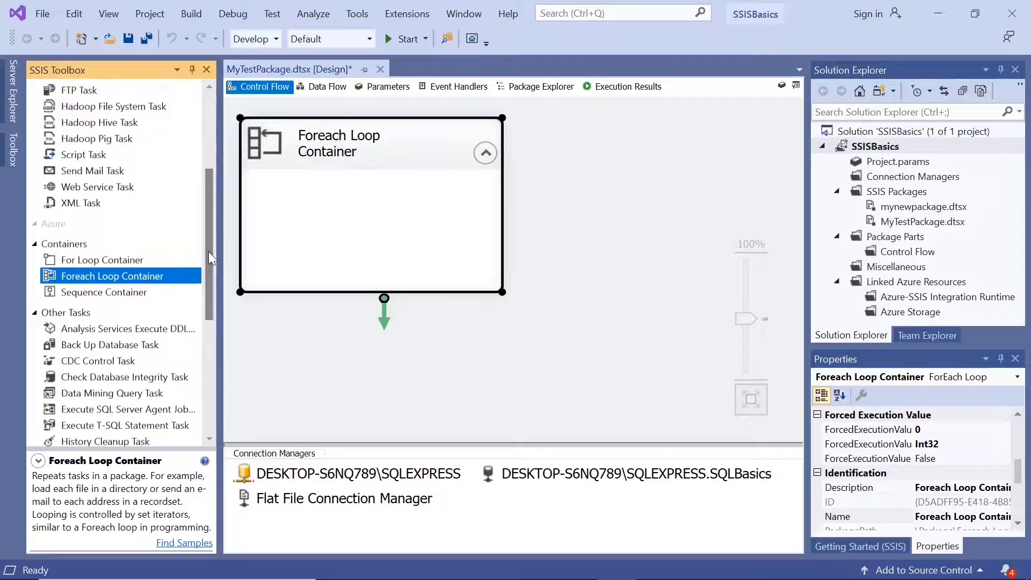
left_click(76, 160)
left_click_drag(75, 161, 309, 212)
- Set the Script Task's script language to Microsoft Visual Basic 2019, and open and close its script code
double_click(285, 220)
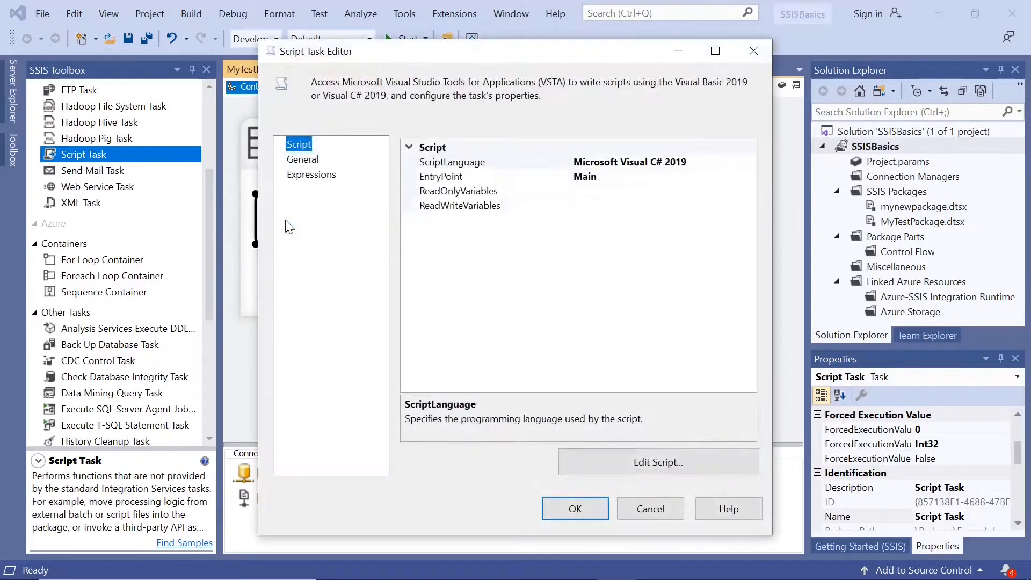
left_click(718, 161)
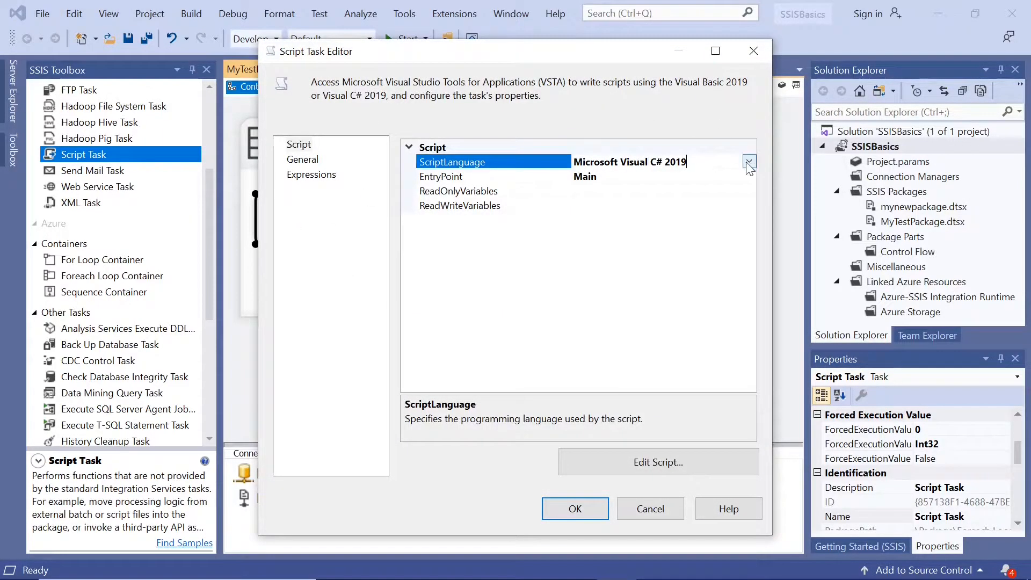
left_click(749, 161)
left_click(686, 177)
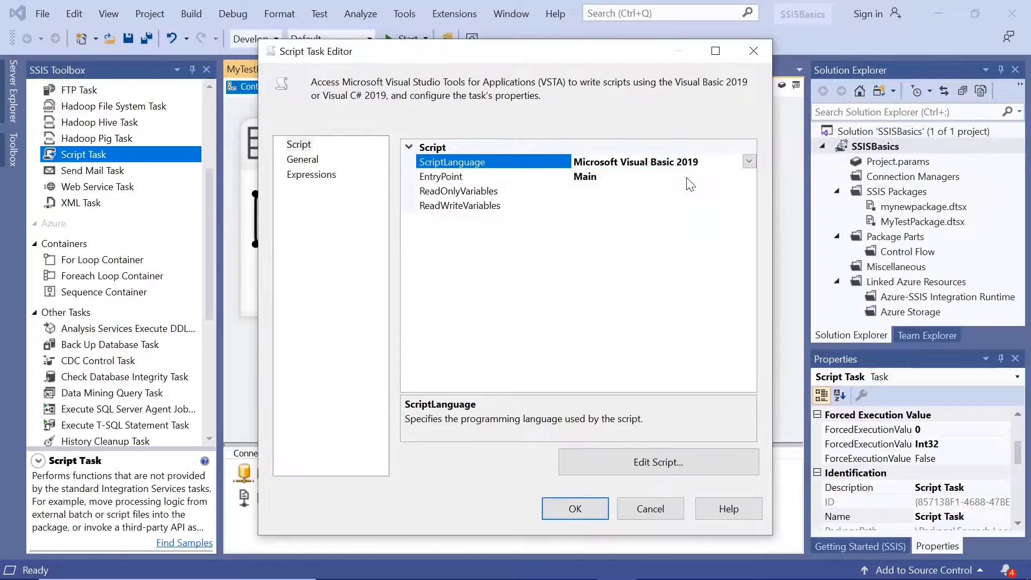
left_click(675, 456)
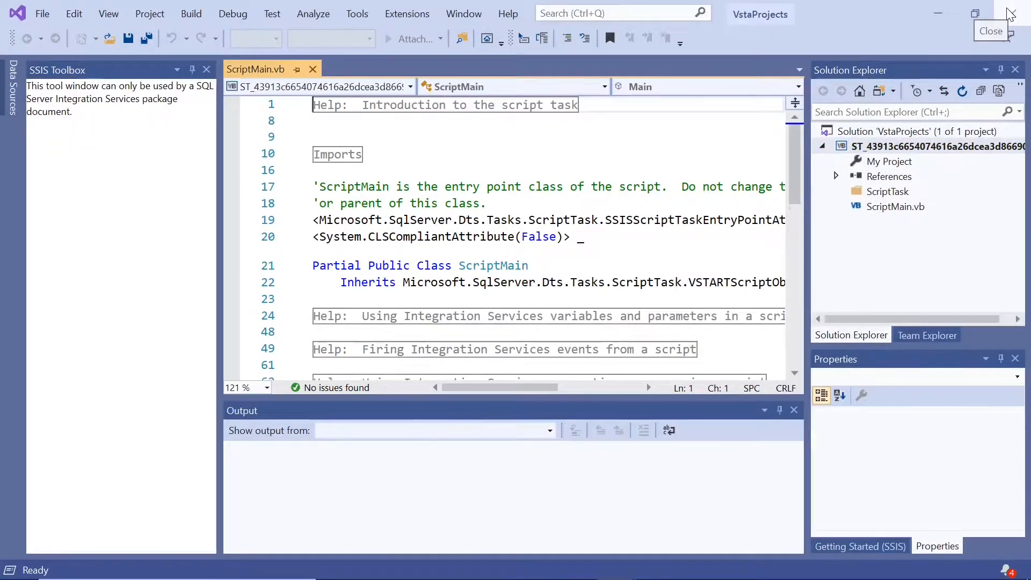
left_click(1011, 13)
- Set the Script Task's ReadOnlyVariables to User::Path
left_click(611, 191)
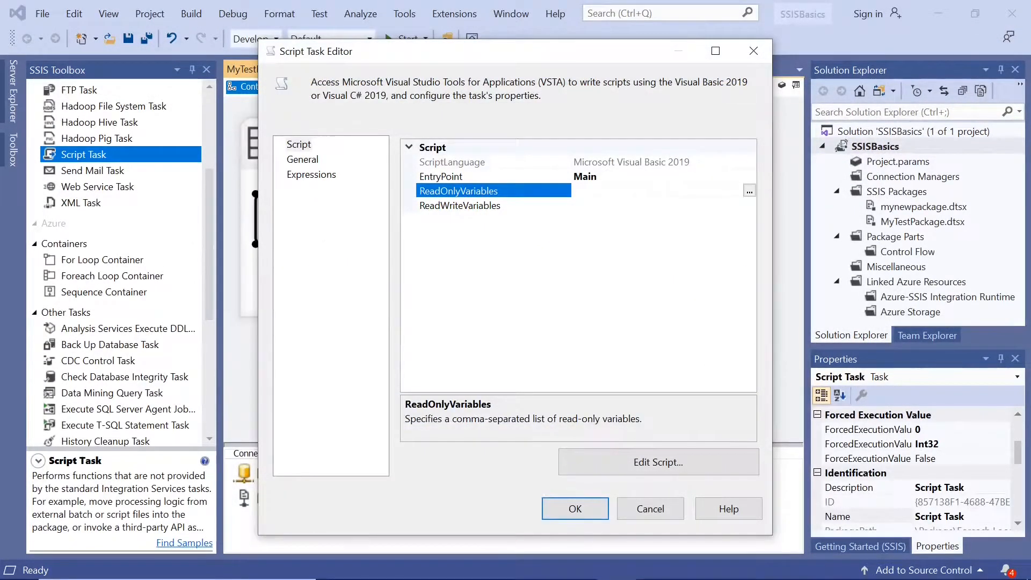
left_click(750, 191)
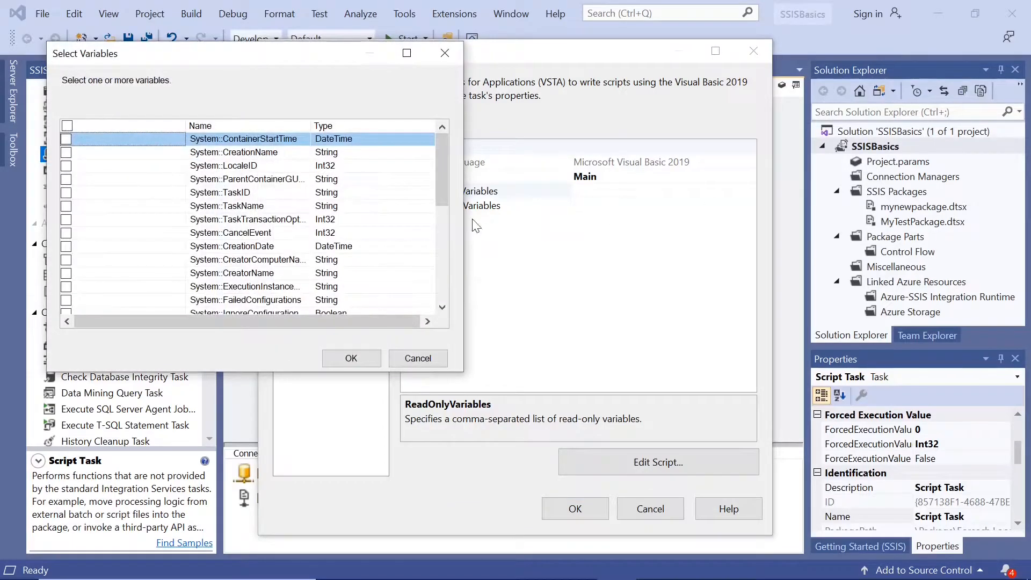
left_click_drag(442, 188, 446, 292)
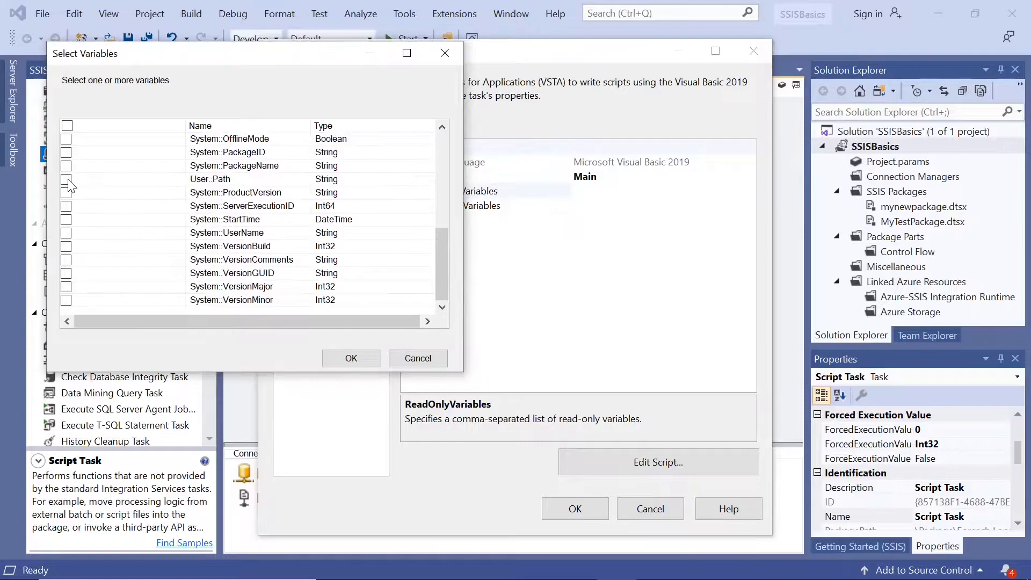
left_click(129, 181)
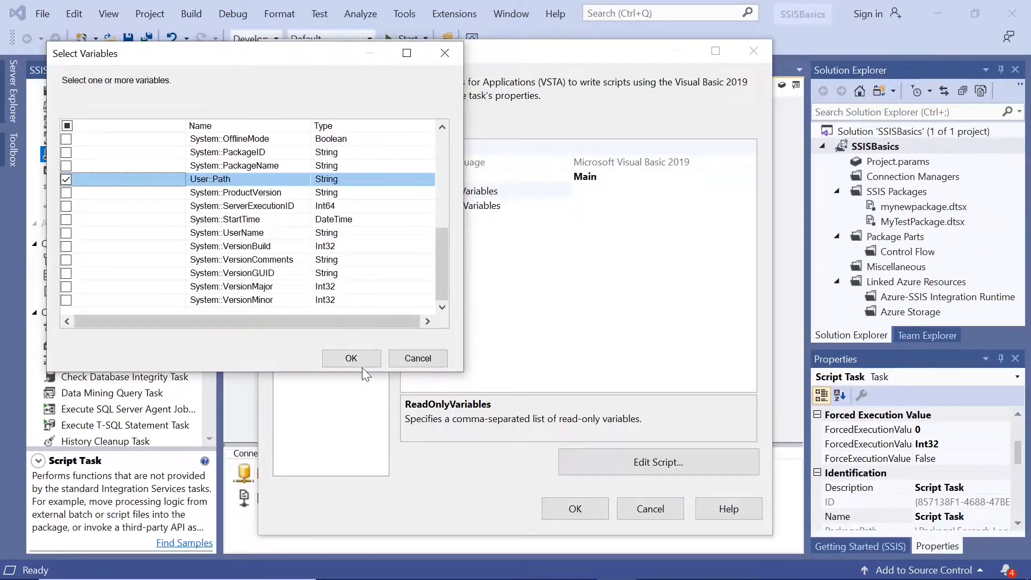
left_click(350, 357)
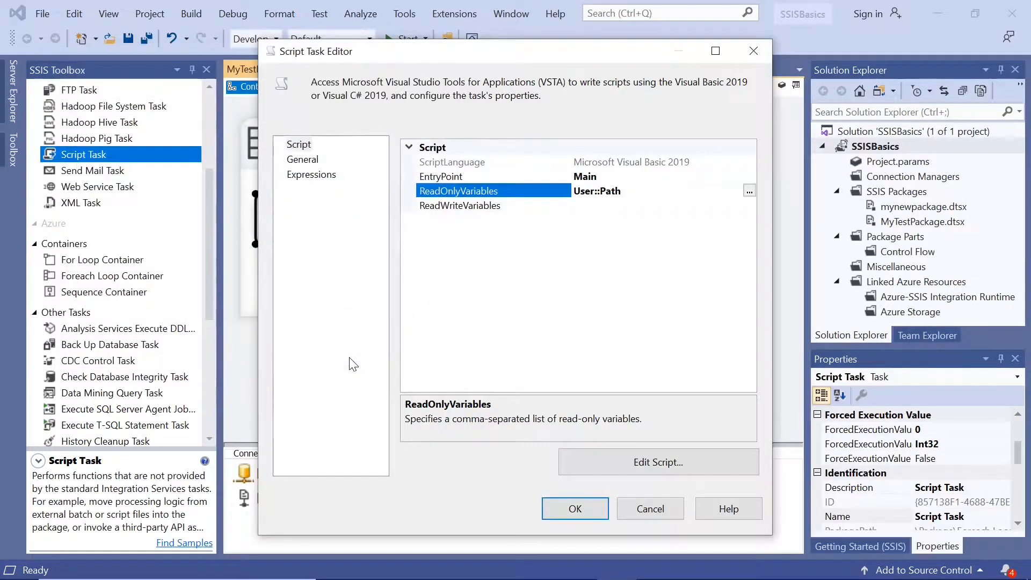
- Edit the task's script and replace the placeholder comment in Main() with the declaration Dim Path As String
left_click(666, 467)
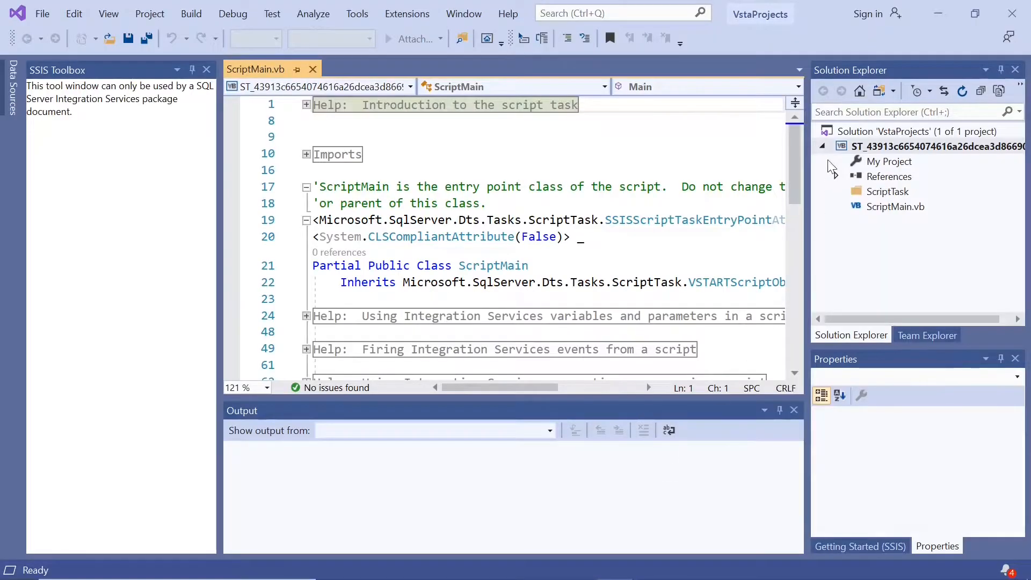
left_click_drag(803, 165, 807, 251)
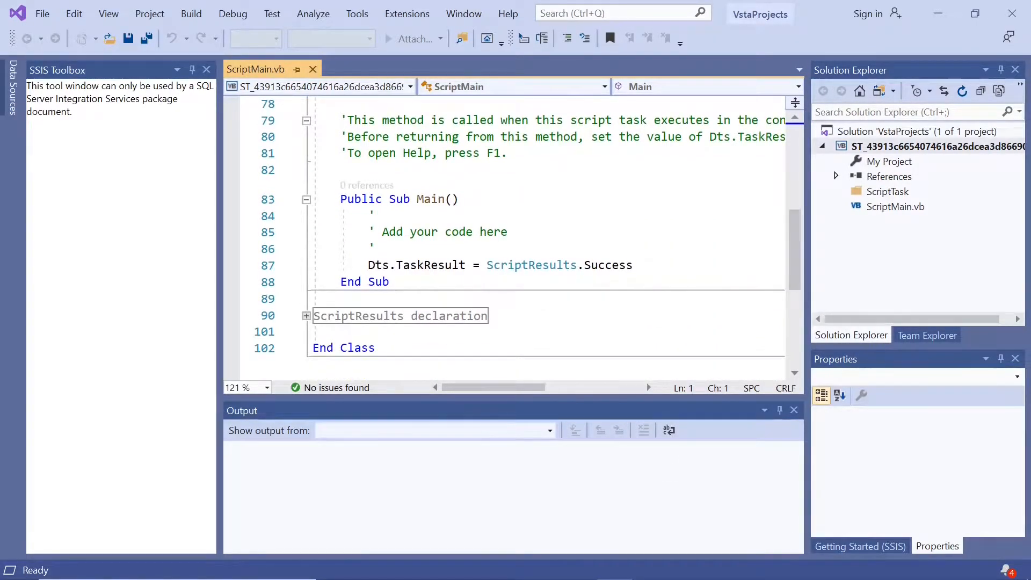
left_click_drag(368, 216, 375, 249)
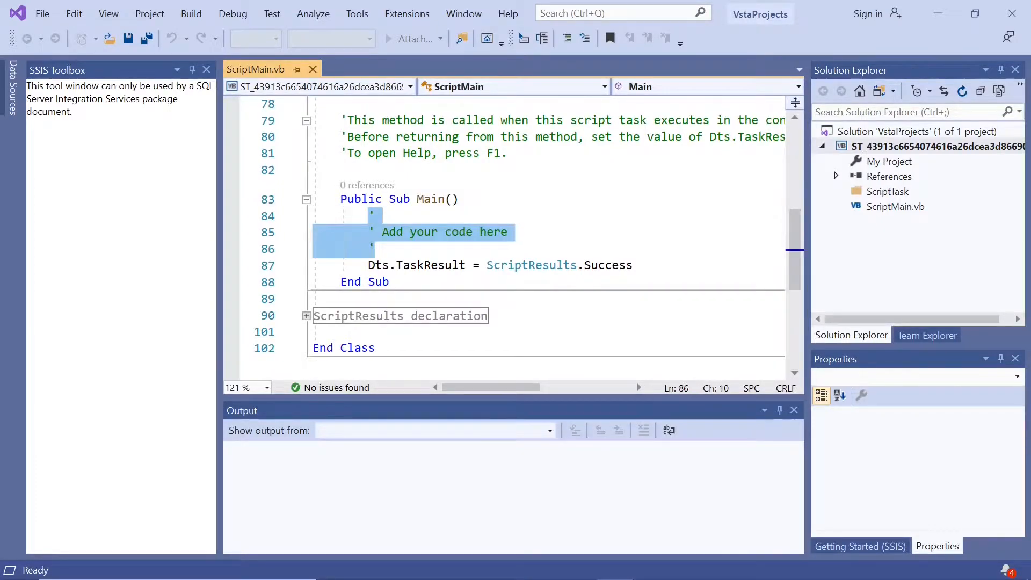
type("Dim ")
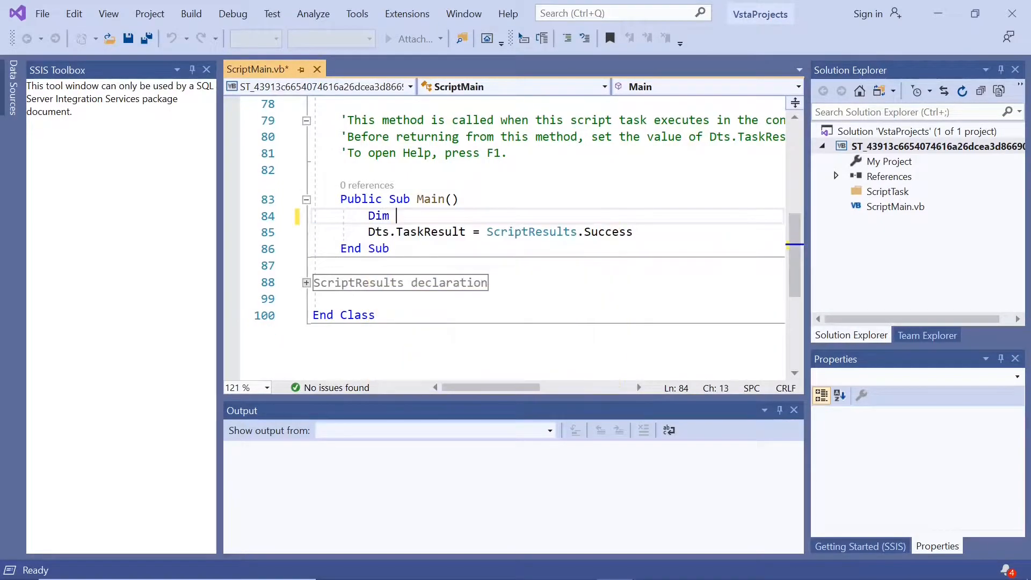
type("Path as")
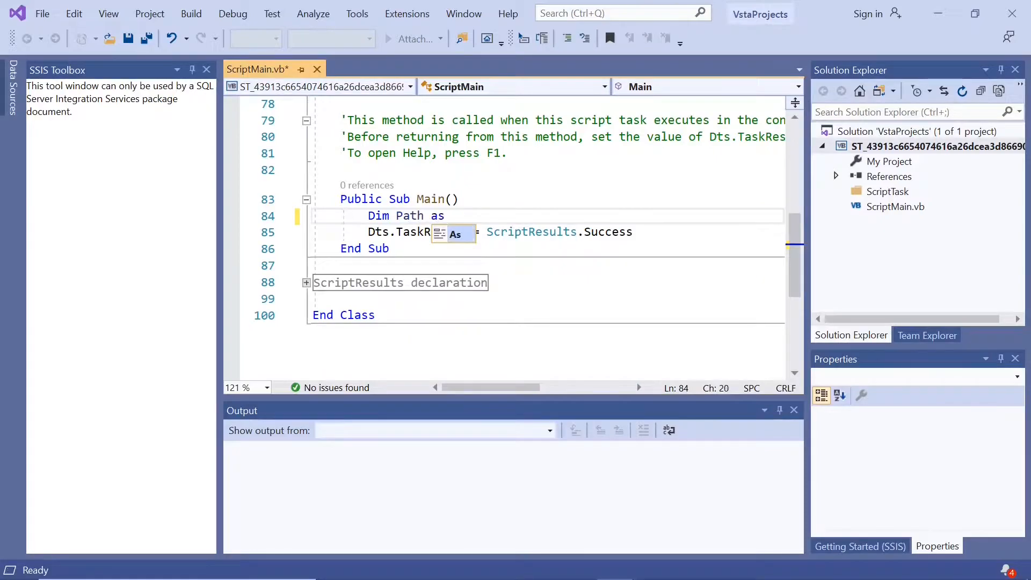
type(" stri")
key("Tab")
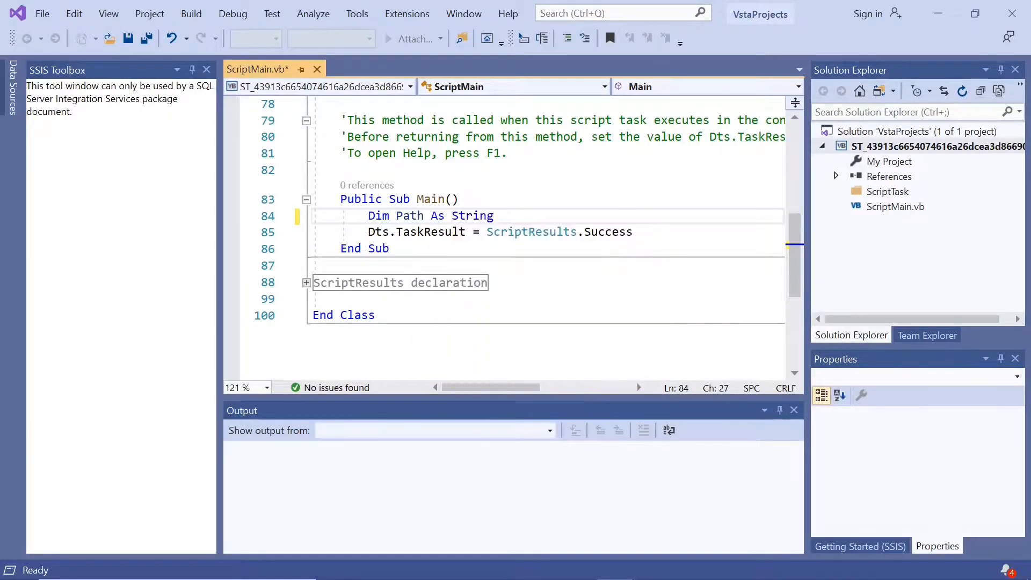
key("Return")
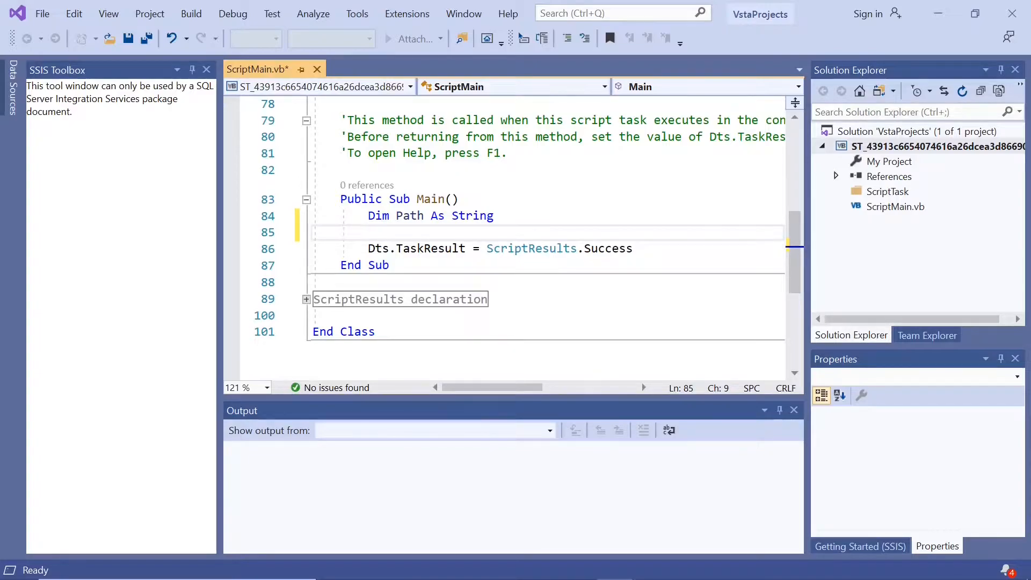
- Below the declaration, add the line Path = Dts.Variables("Path").Value.ToString()
type("Path")
key("Escape")
type("=Dts.v")
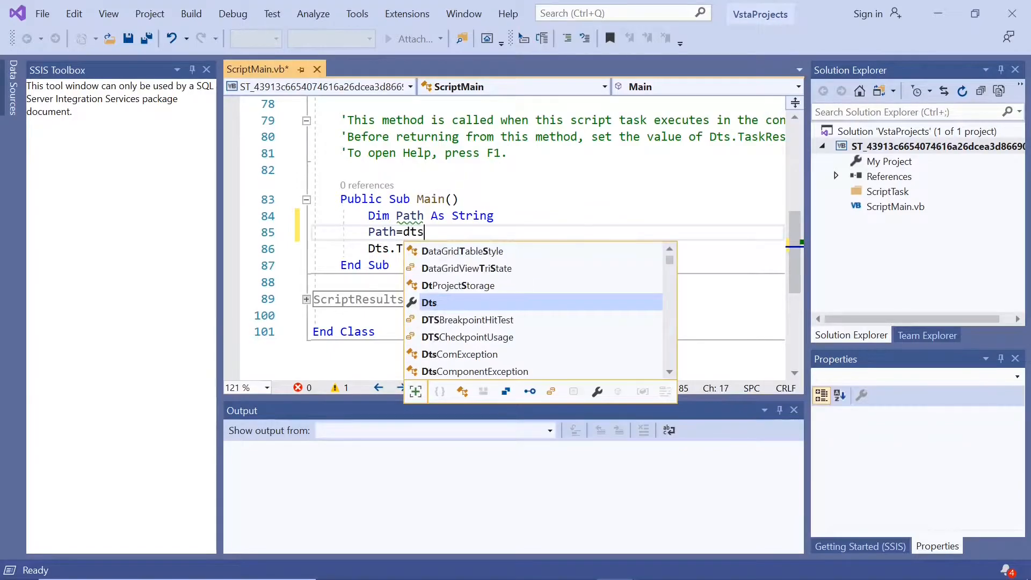
type("ar")
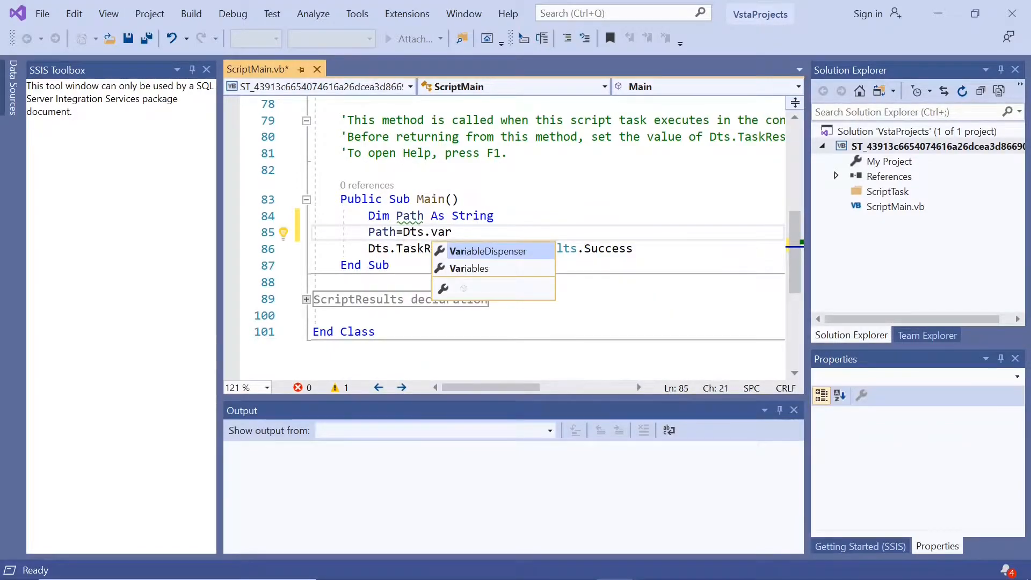
double_click(478, 268)
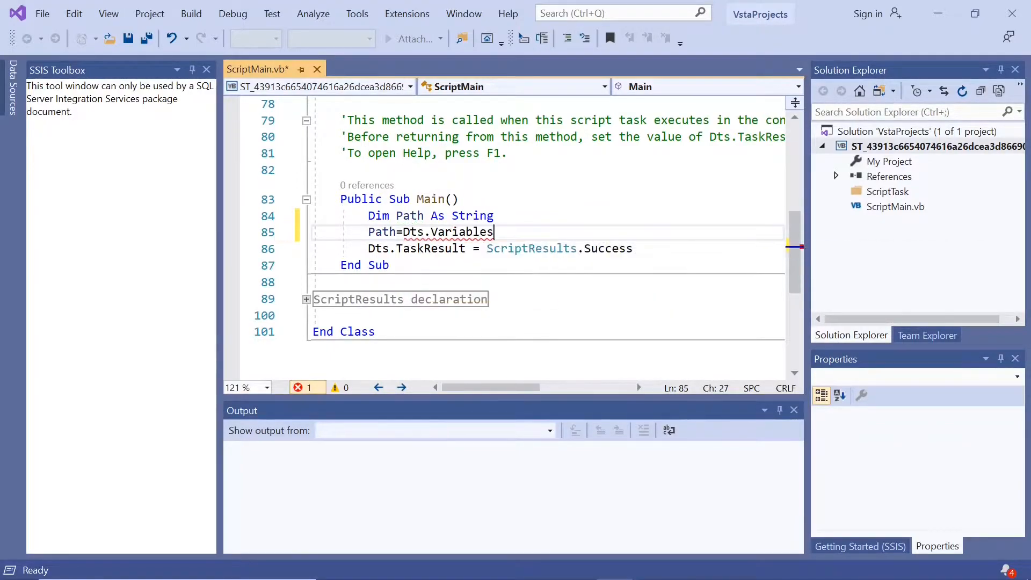
type("(\"")
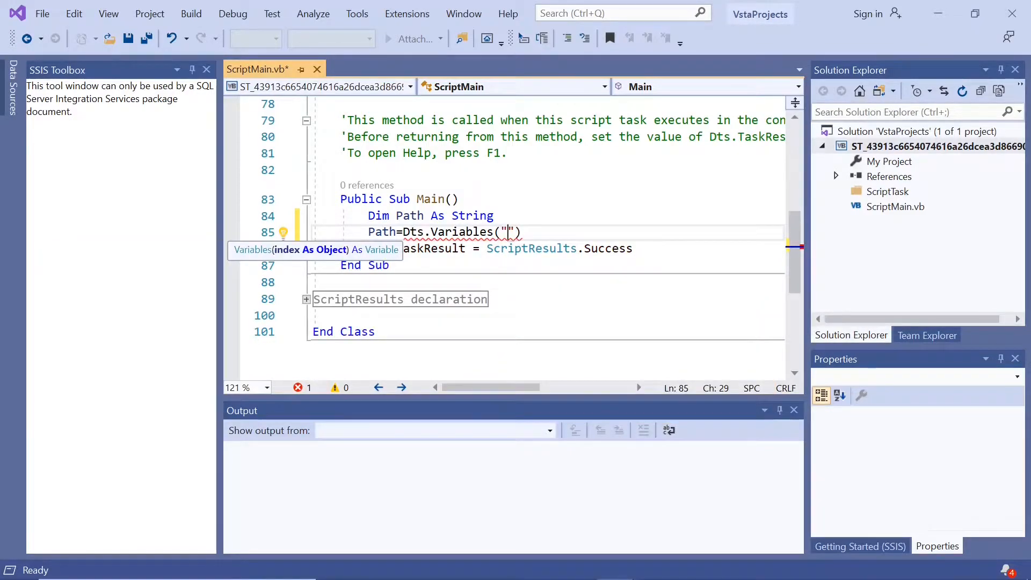
type("Path")
key("End")
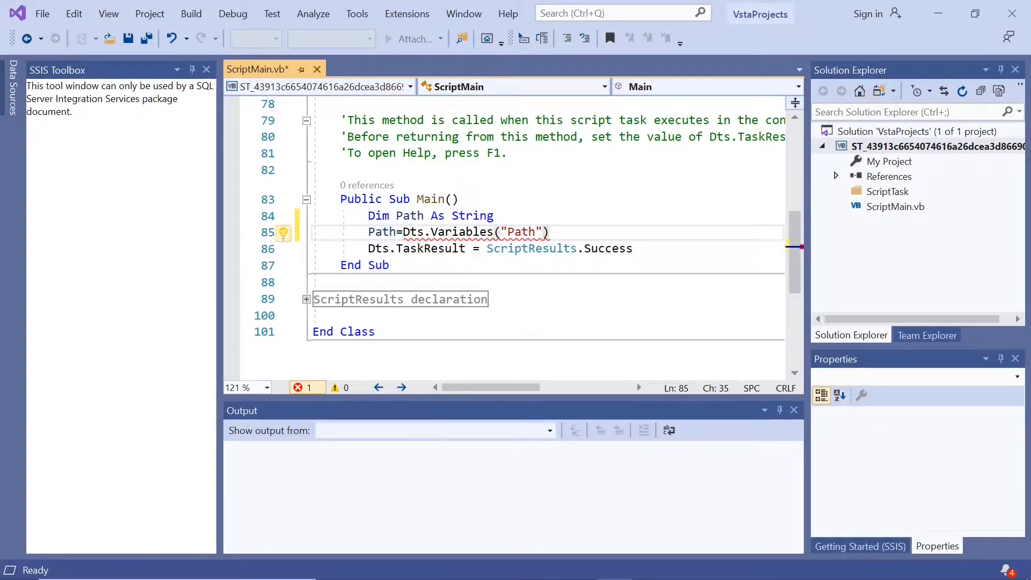
type(".va")
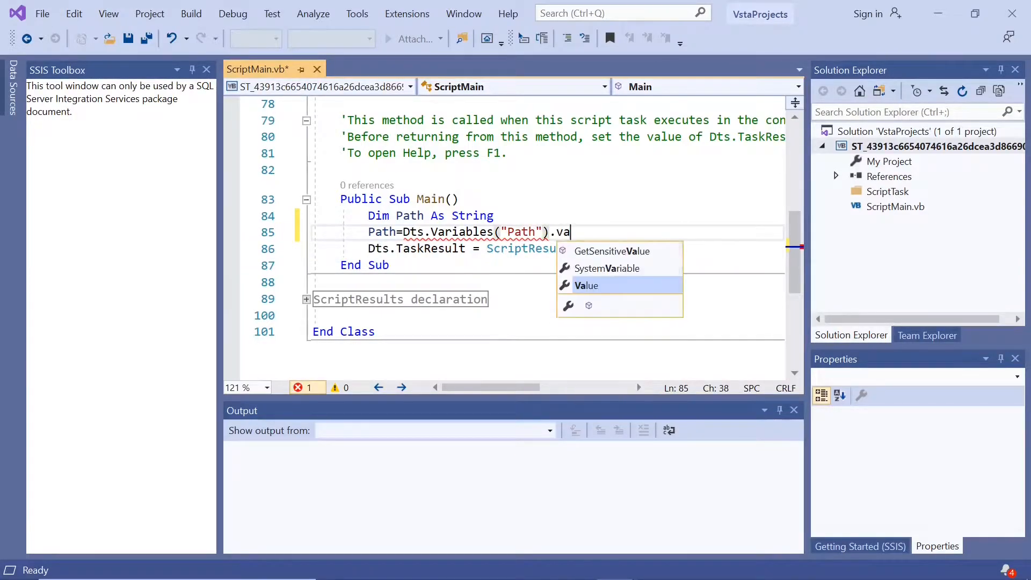
double_click(594, 284)
type(".T")
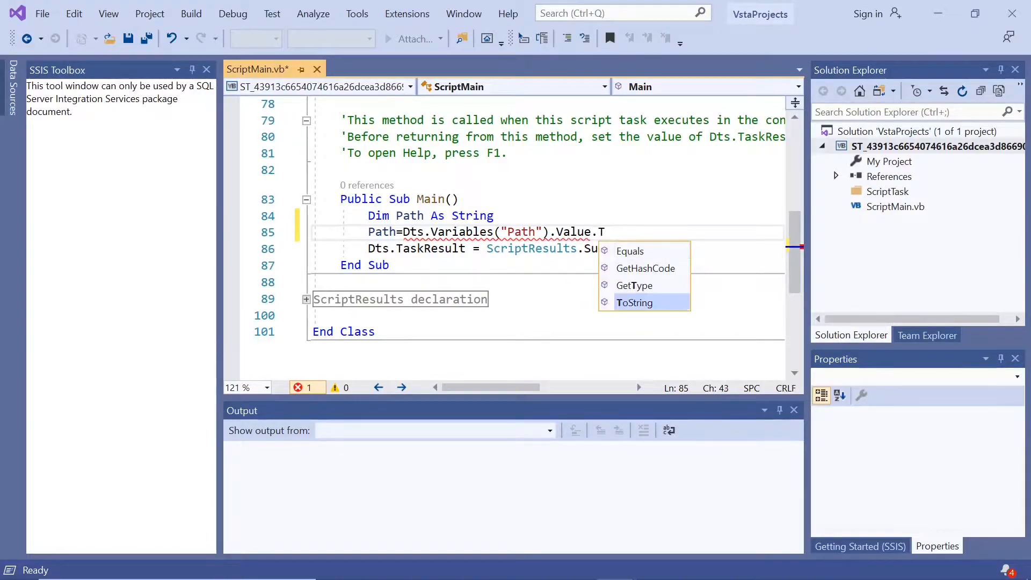
type("ost")
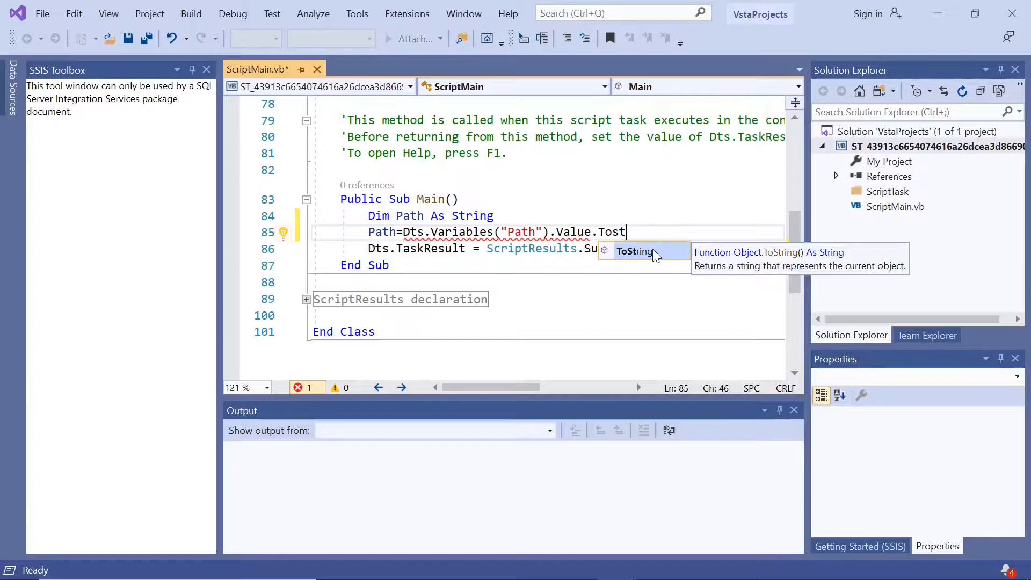
double_click(655, 253)
type("()")
key("Return")
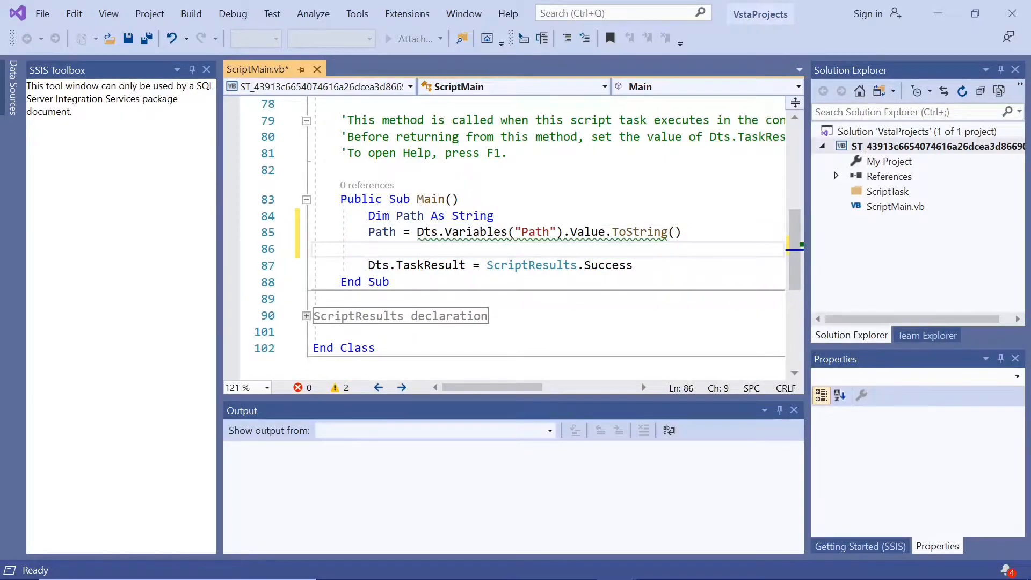
- Below the Path assignment in Main(), add the line MsgBox(Path)
type("M")
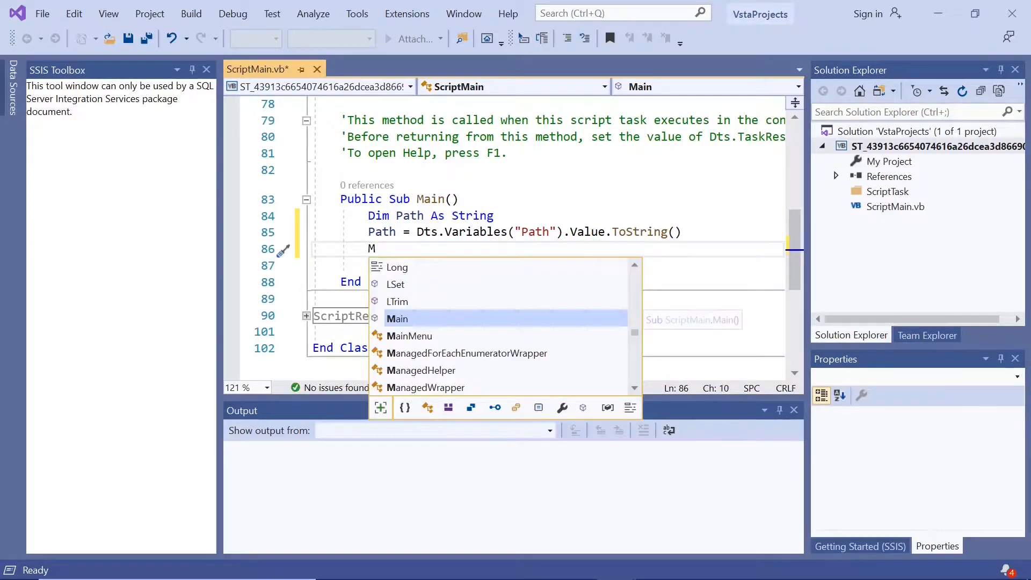
type("sg")
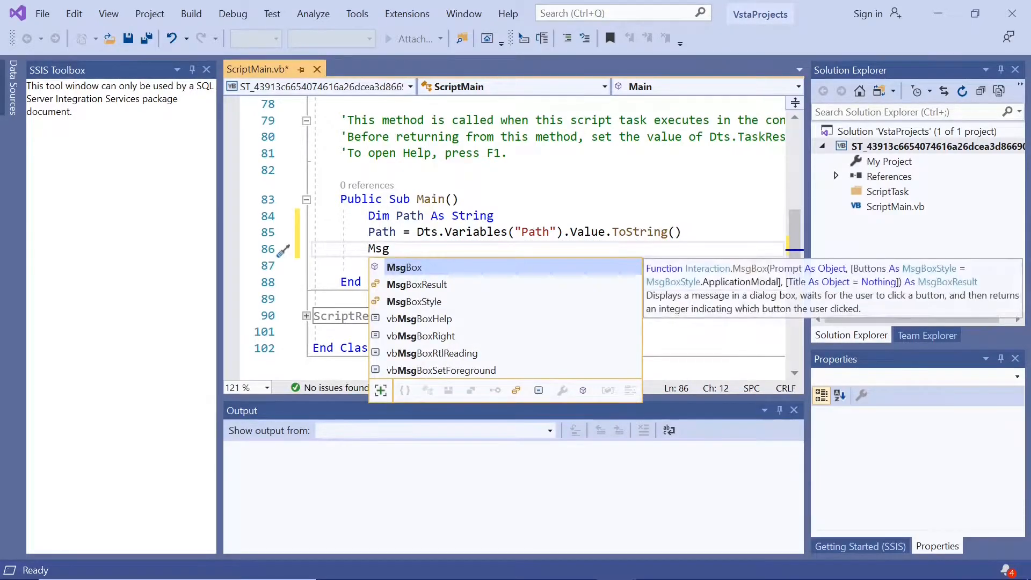
double_click(507, 277)
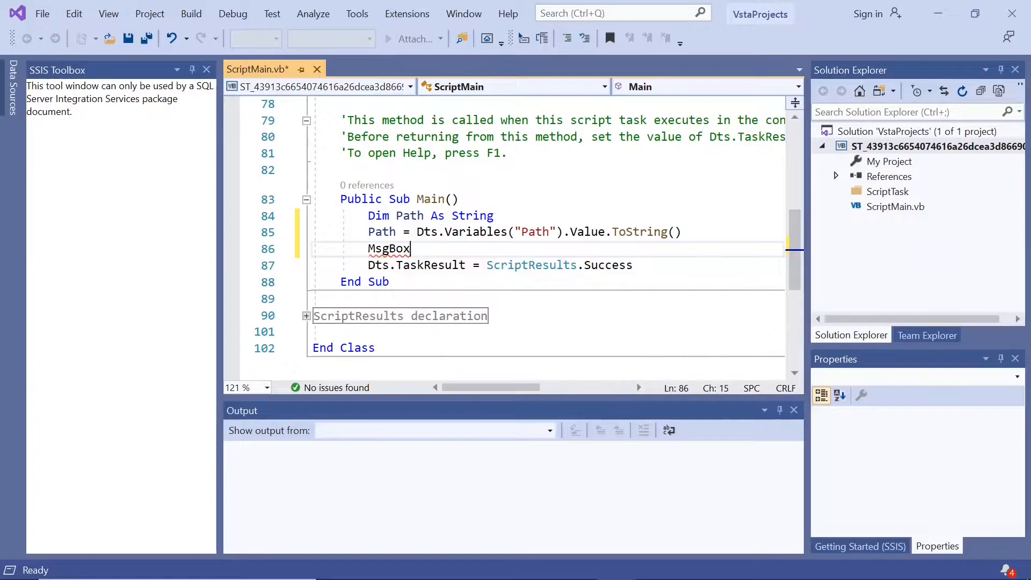
type("(")
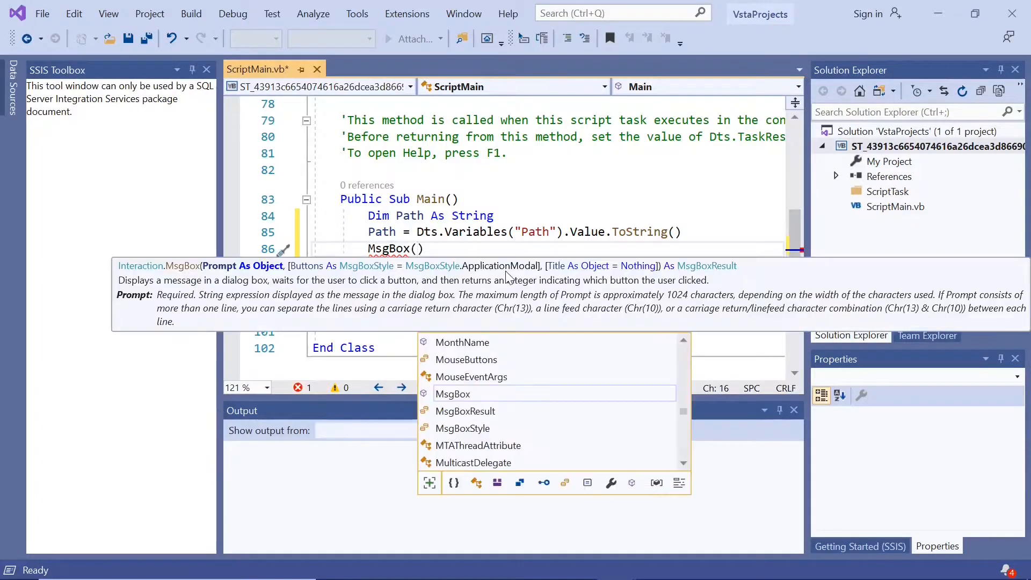
type("Path")
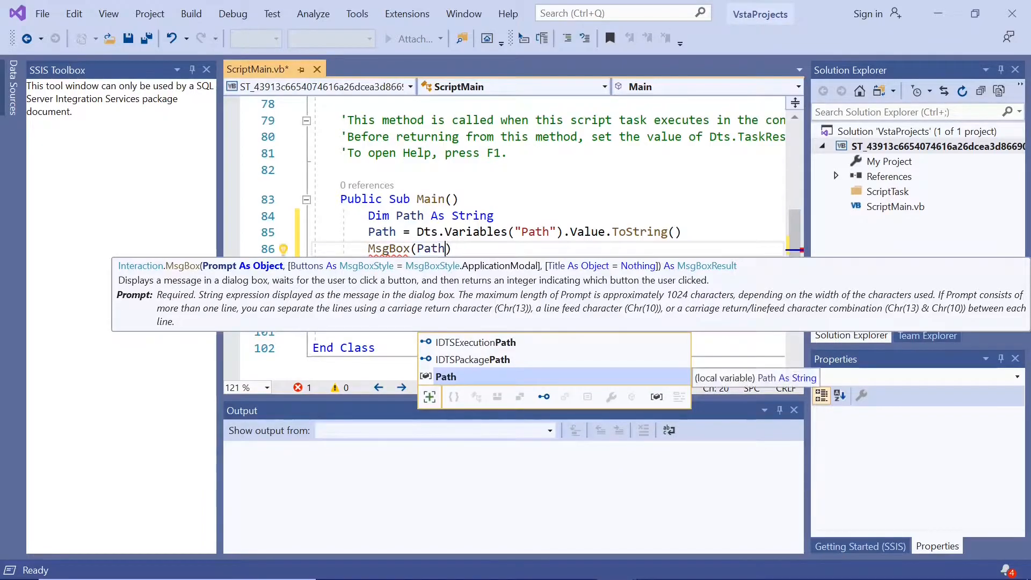
left_click(614, 232)
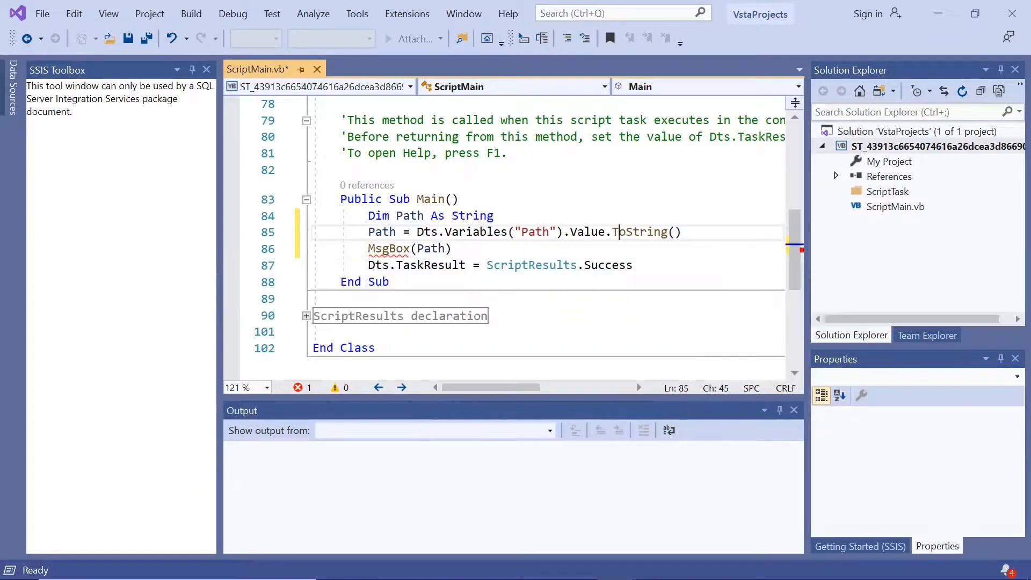
- Save the script and close its editor, accept the Script Task settings, and save the package
left_click(128, 38)
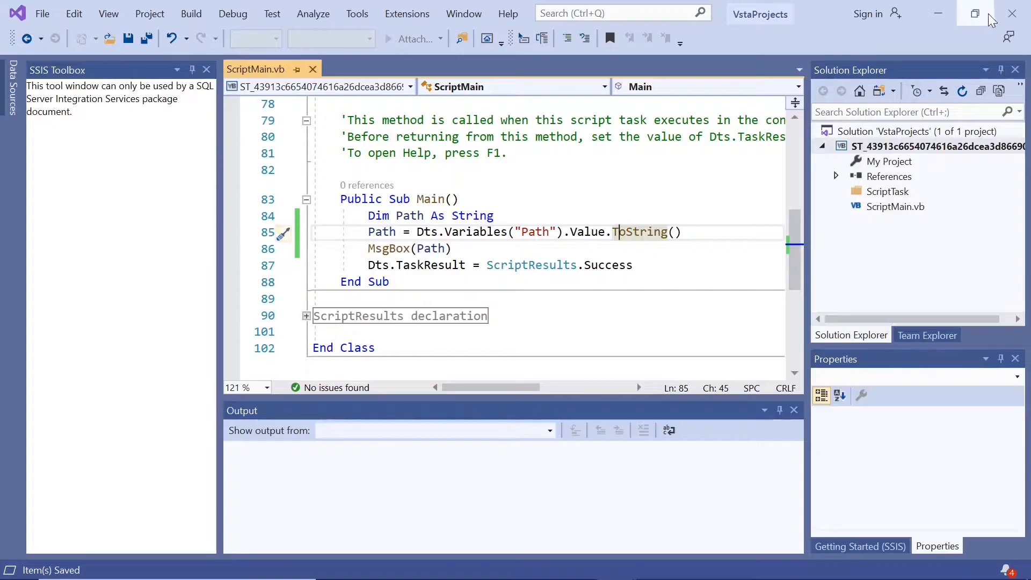
left_click(1012, 13)
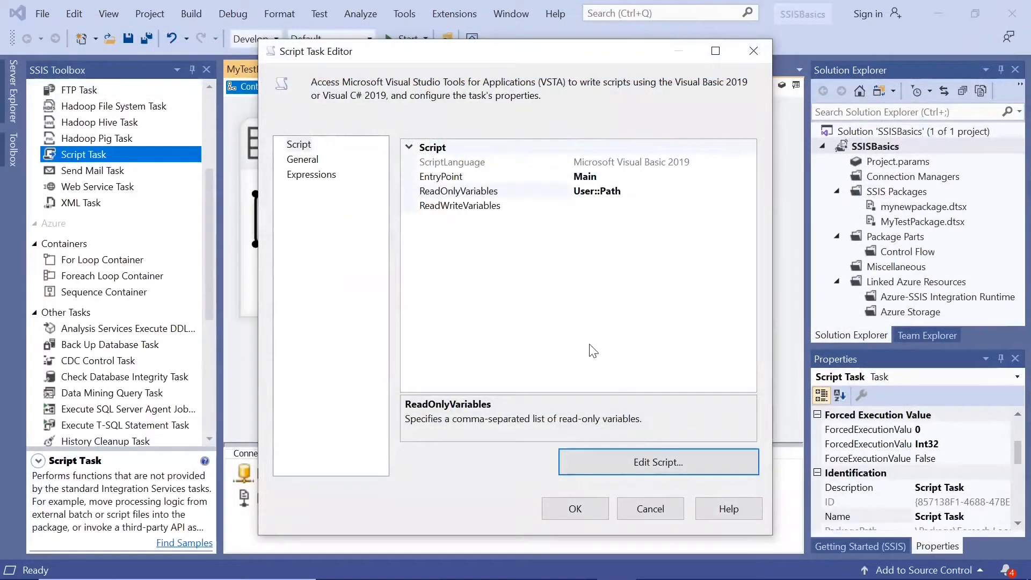
left_click(575, 509)
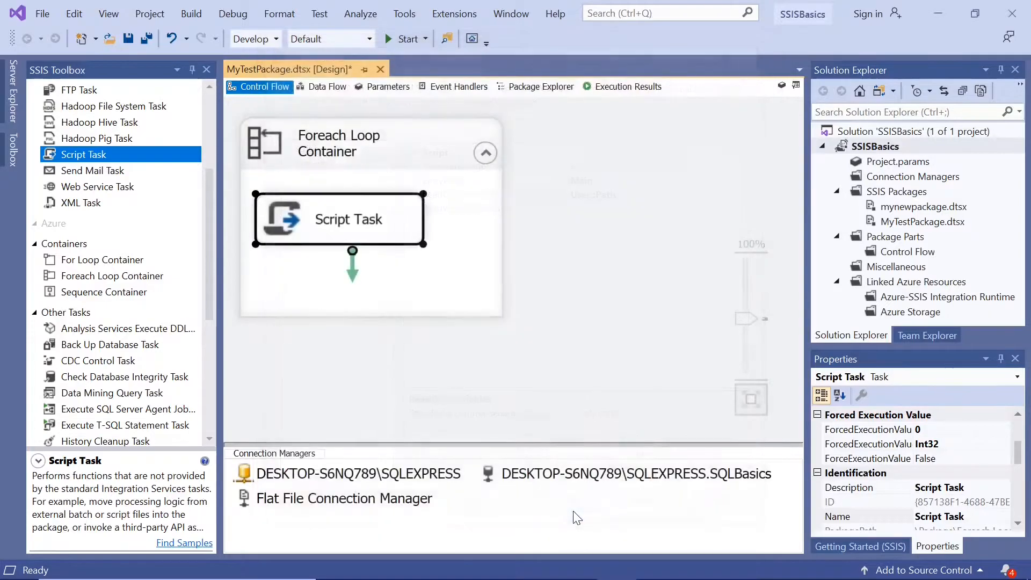
left_click(129, 38)
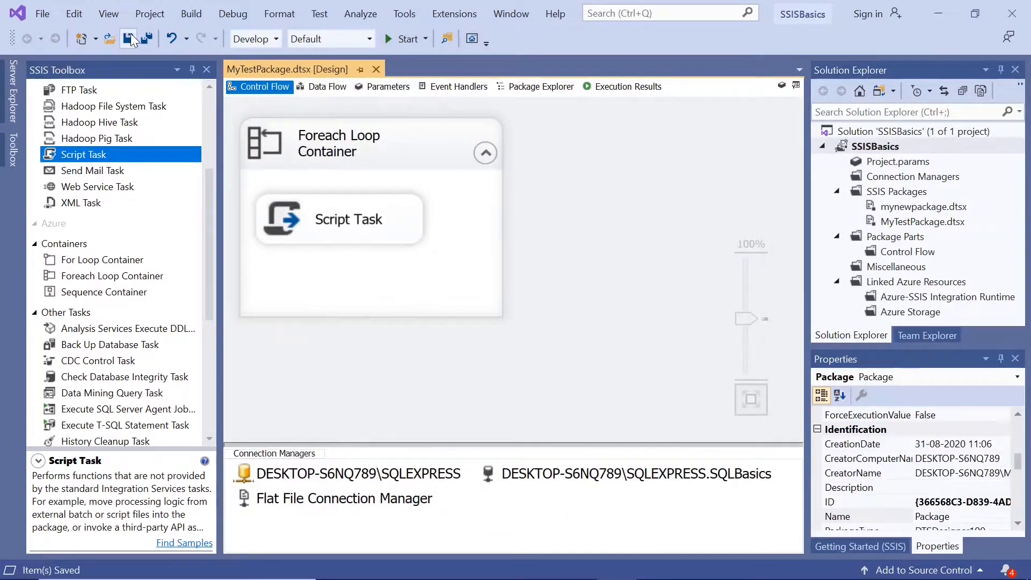
- Run the package and place the C:\Test folder window beside the first message box to compare the file path
left_click(388, 42)
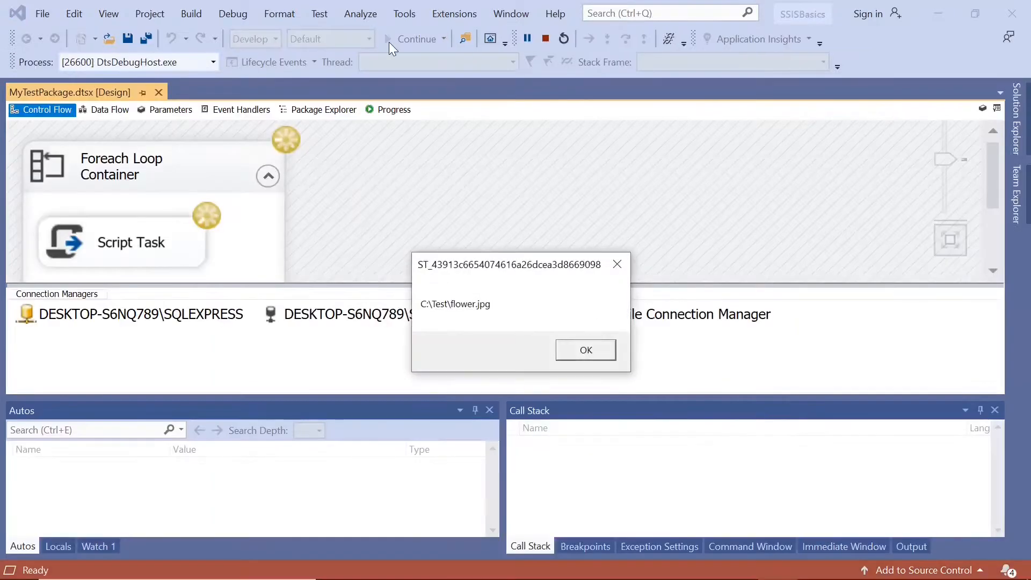
mouse_move(461, 577)
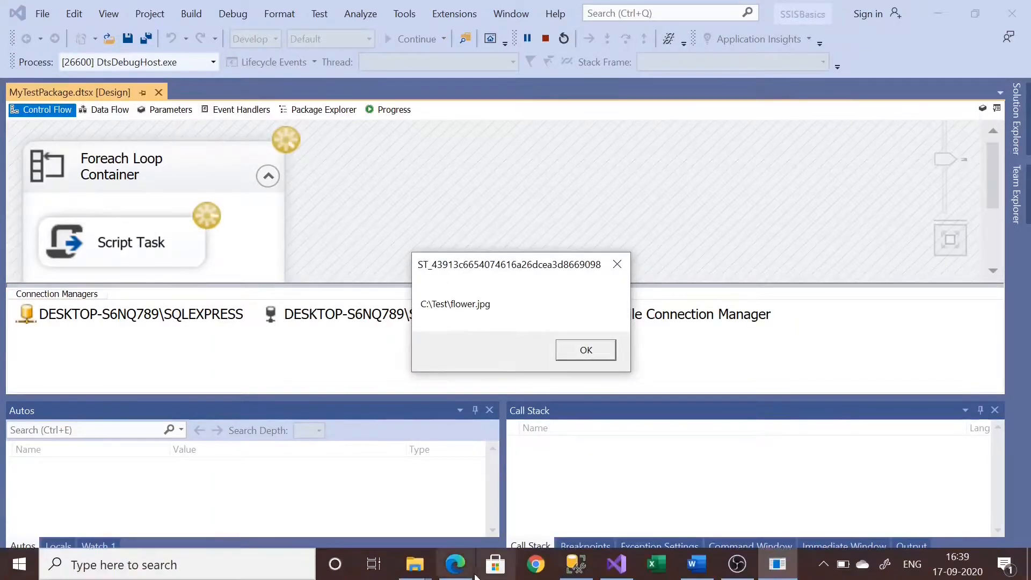
mouse_move(414, 563)
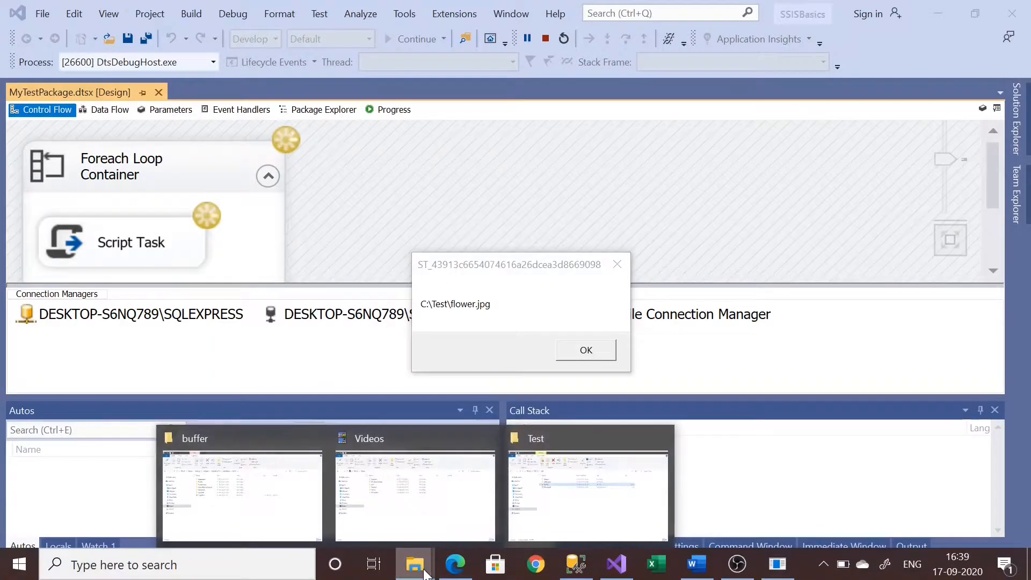
left_click(554, 521)
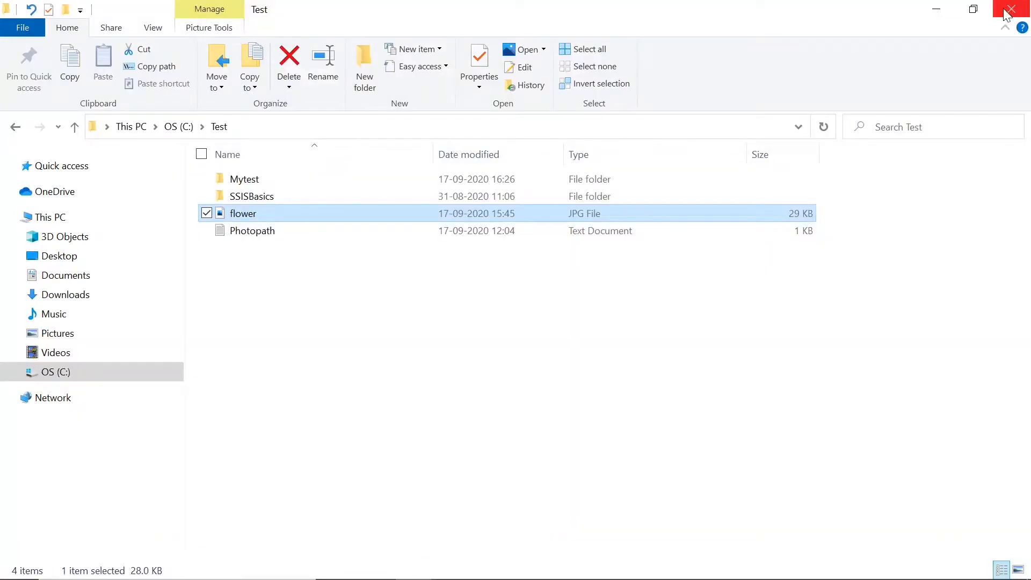
left_click(973, 10)
left_click_drag(492, 144, 255, 140)
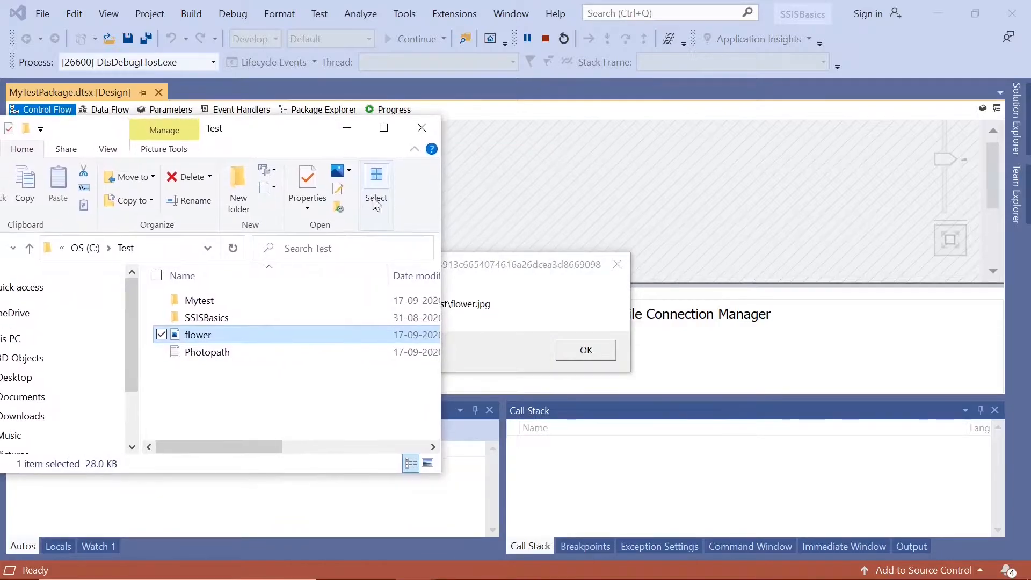
left_click_drag(489, 264, 565, 256)
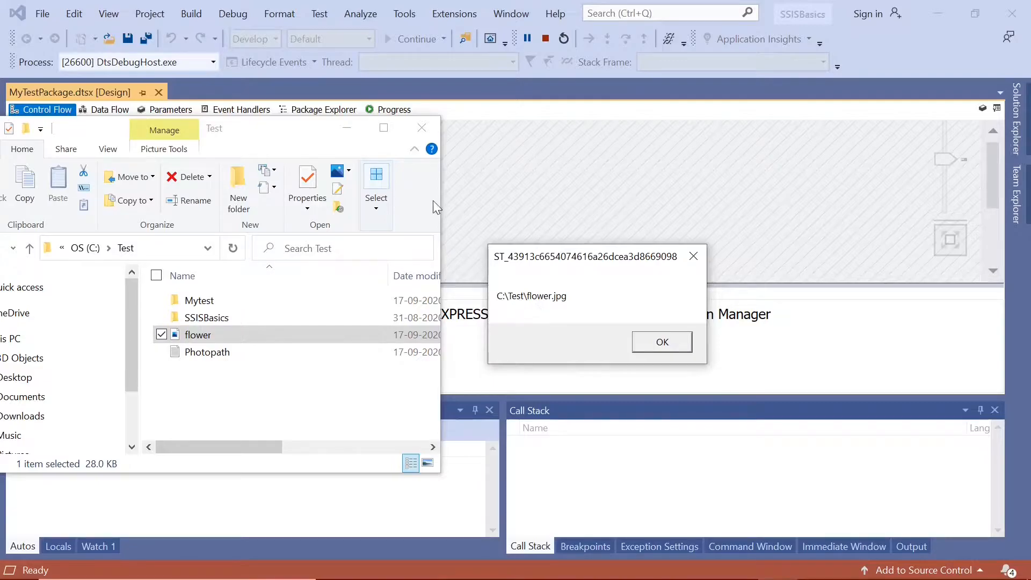
left_click_drag(441, 220, 509, 222)
left_click_drag(566, 260, 832, 201)
left_click_drag(504, 221, 596, 227)
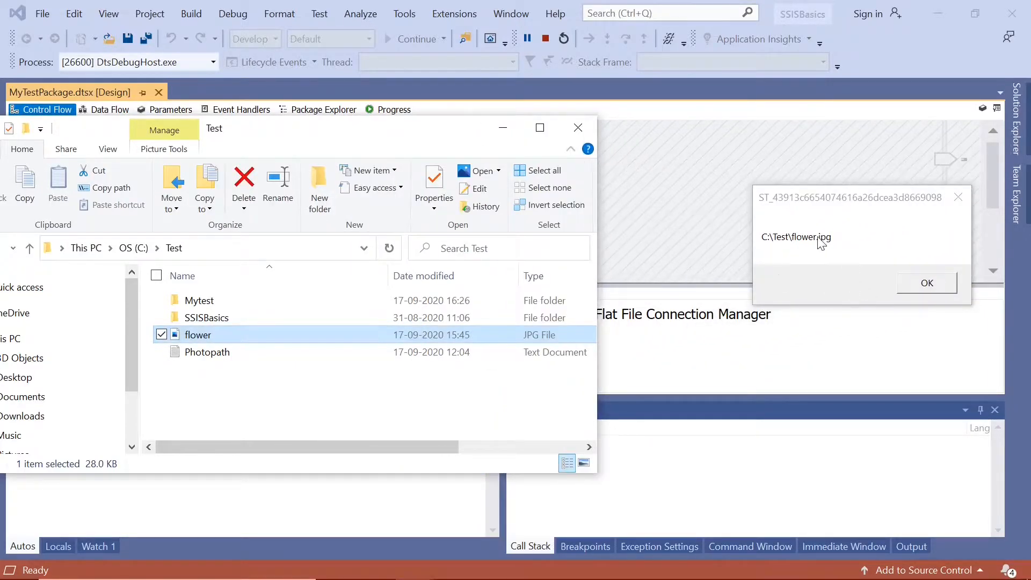
- Acknowledge the message boxes for both files, minimize the folder window and return the package to design mode
left_click(927, 285)
left_click_drag(508, 266, 748, 220)
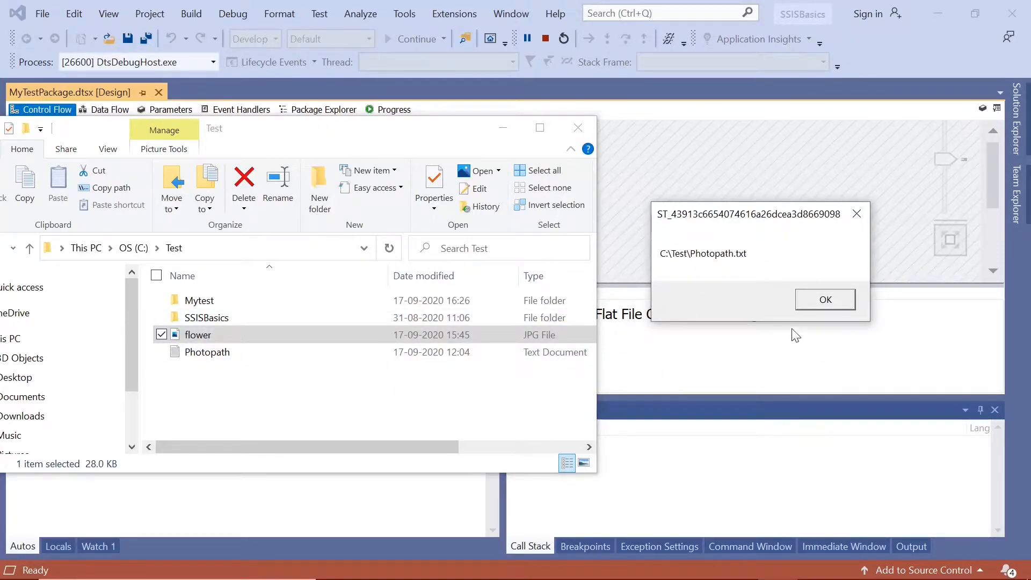
left_click(813, 300)
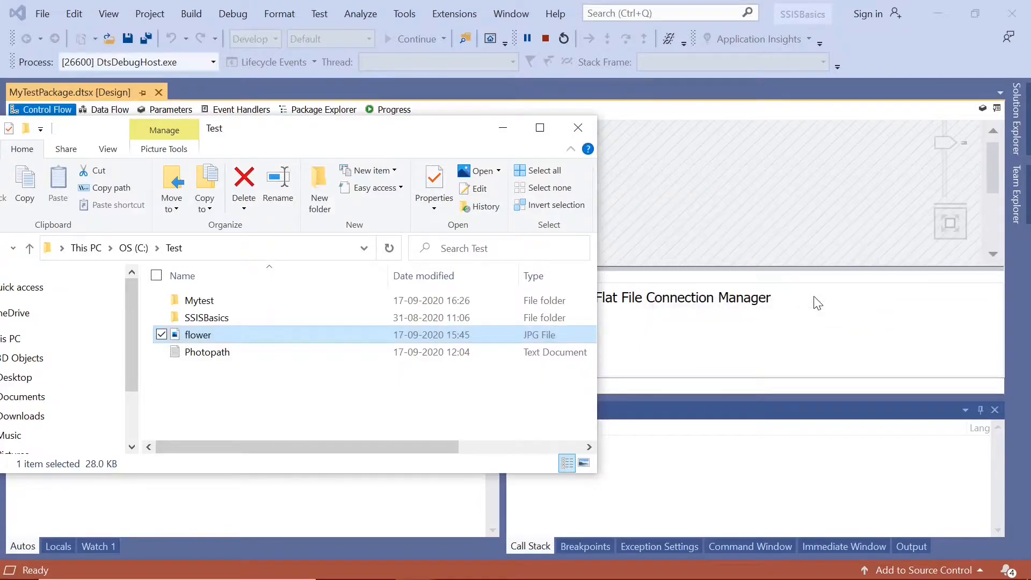
left_click(497, 131)
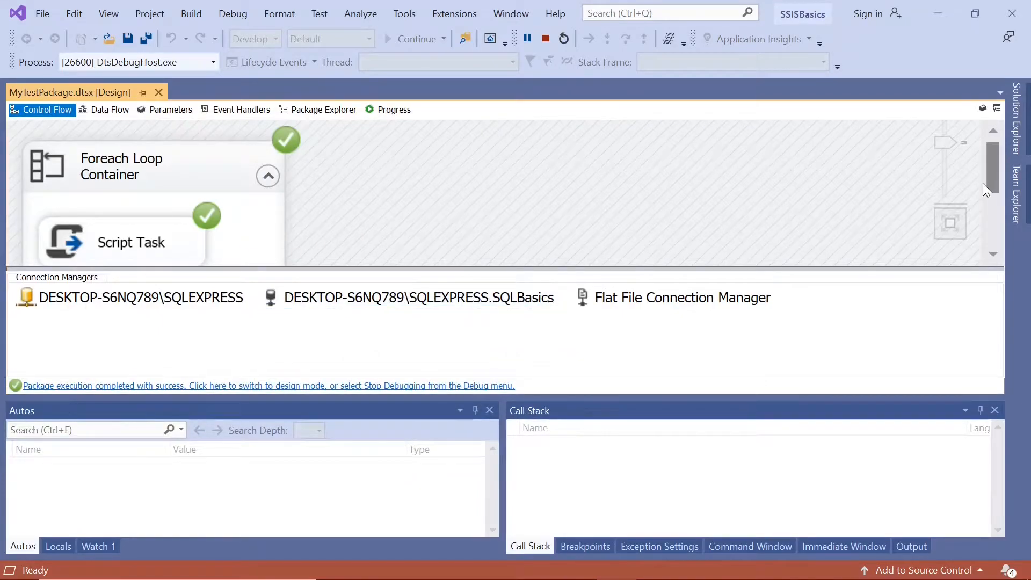
mouse_move(991, 182)
left_mouse_down()
mouse_move(999, 230)
mouse_move(991, 191)
left_mouse_up()
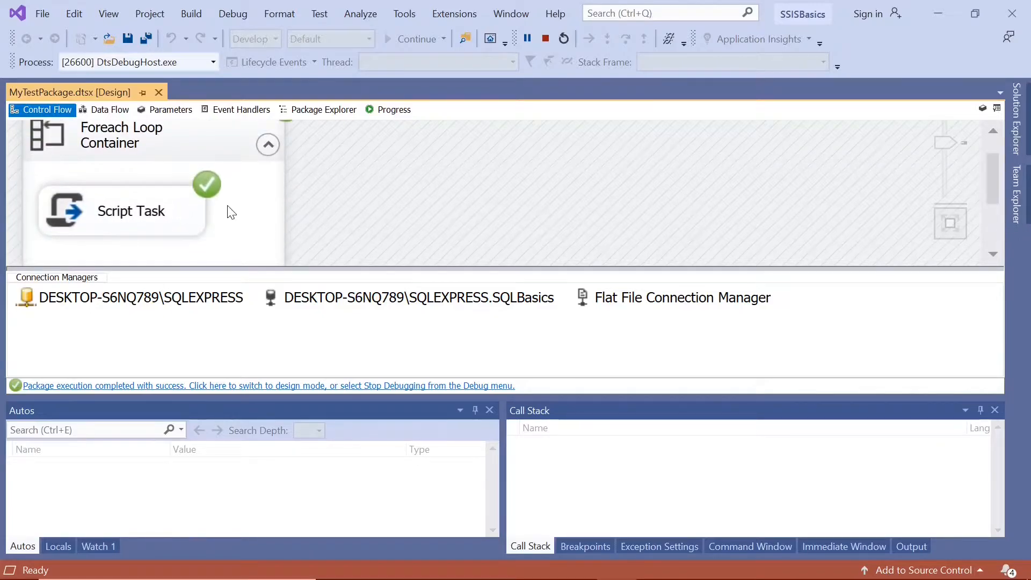
left_click(192, 383)
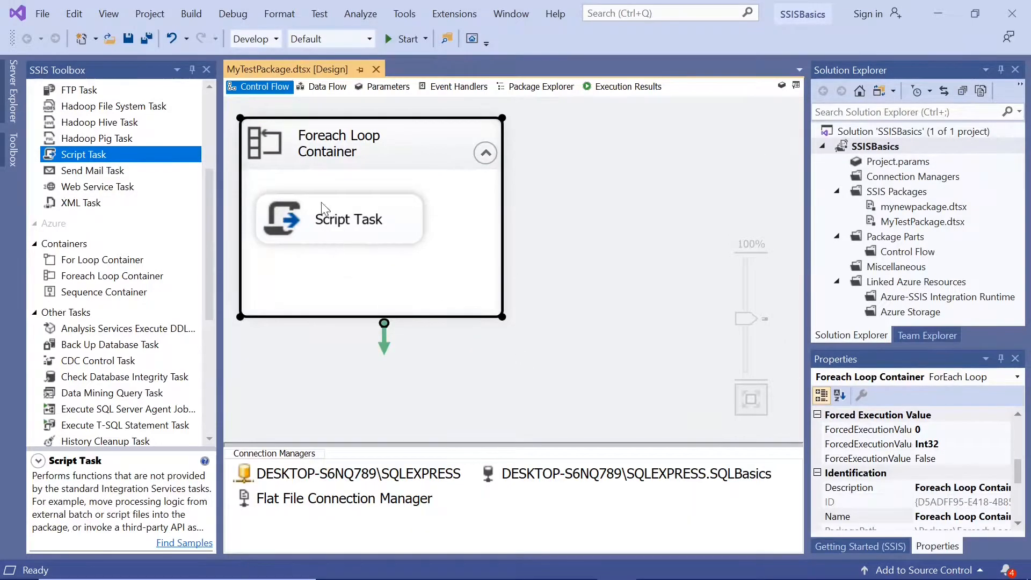
- Set the Foreach Loop Container's file name retrieval to Name and extension, and save the package
double_click(265, 140)
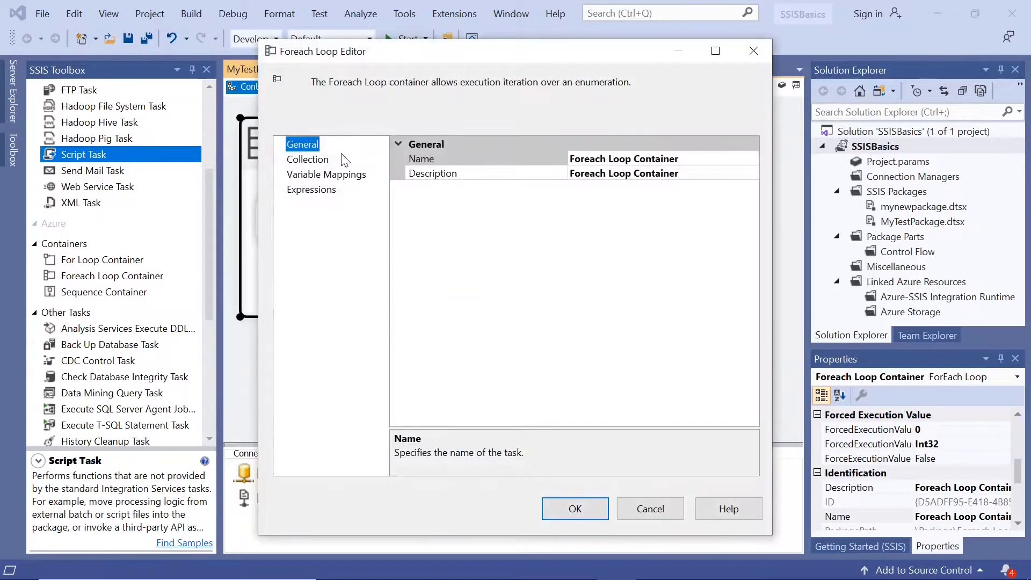
left_click(309, 160)
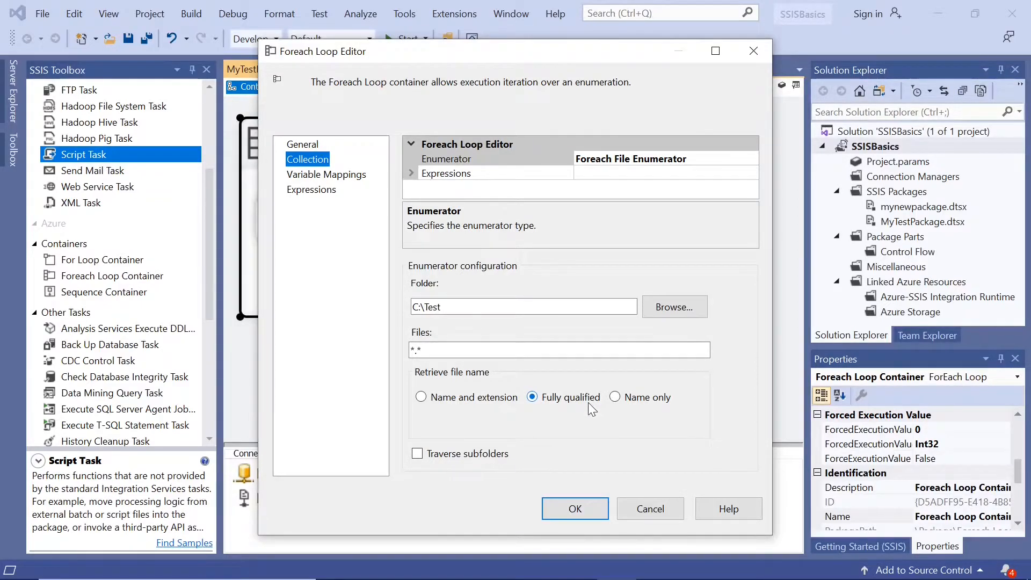
left_click(422, 397)
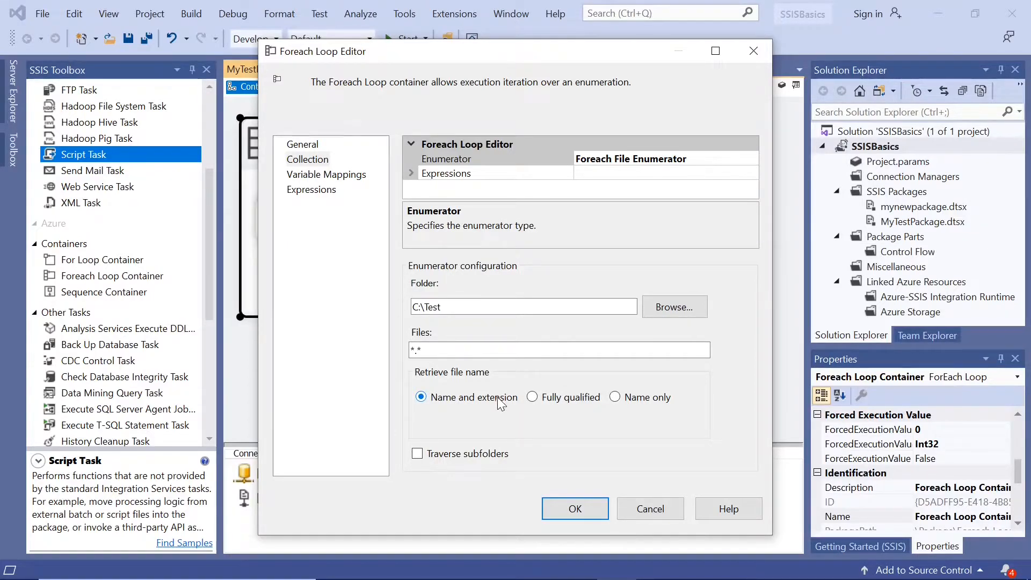
left_click(586, 508)
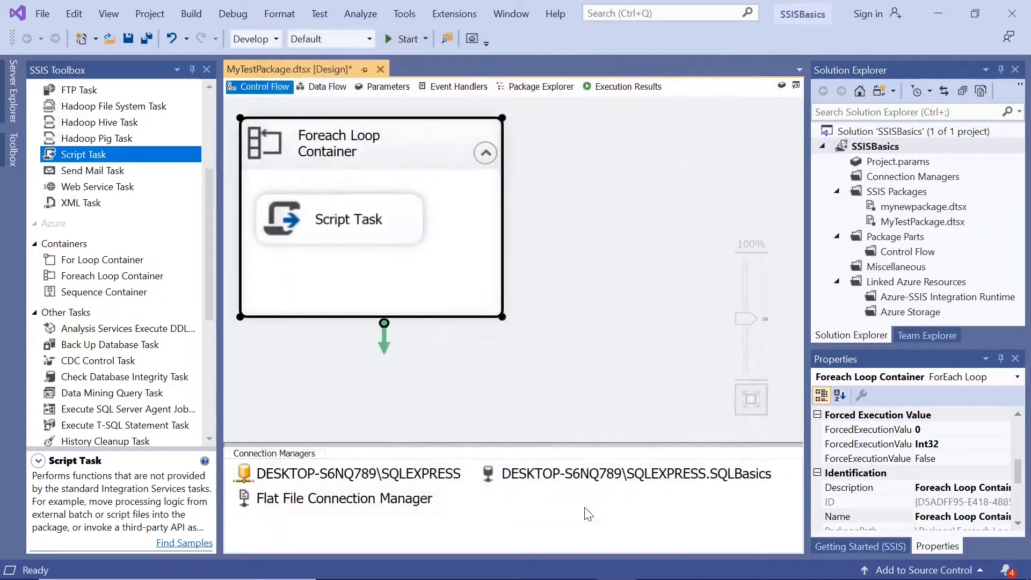
left_click(126, 38)
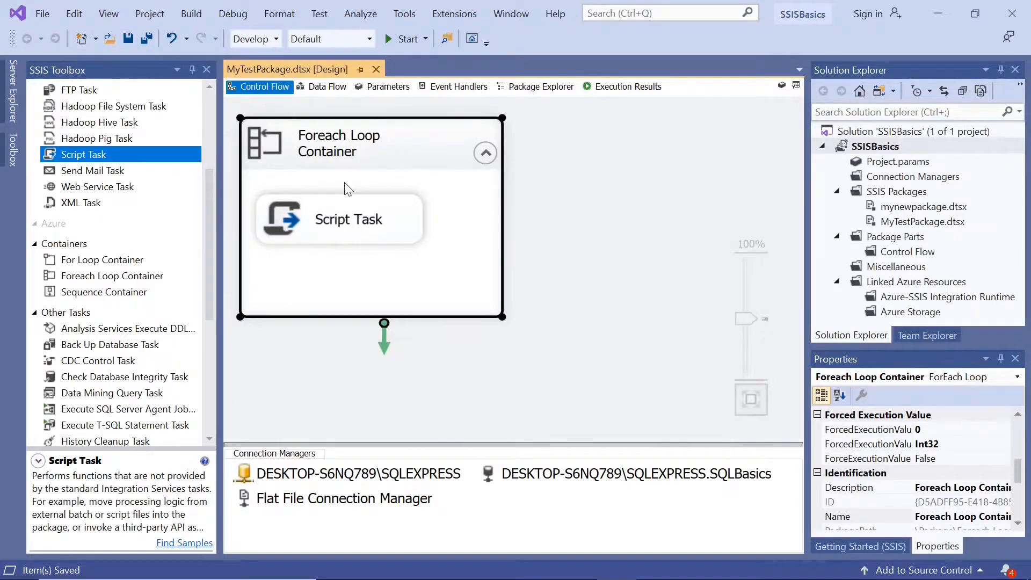
- Run the package again, acknowledging each file's message box, and return to design mode with the Output window closed
left_click(388, 38)
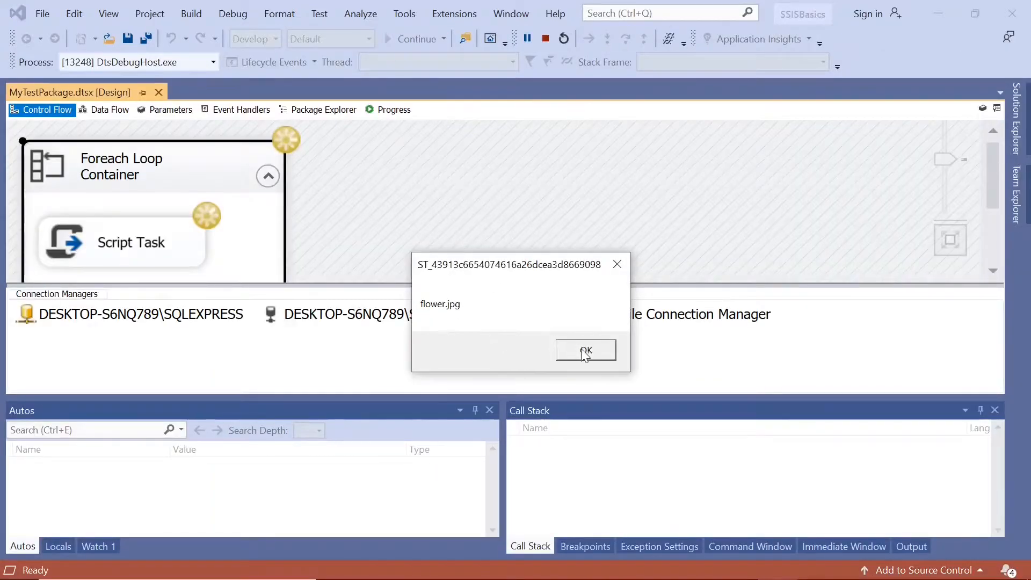
left_click(586, 350)
left_click(586, 349)
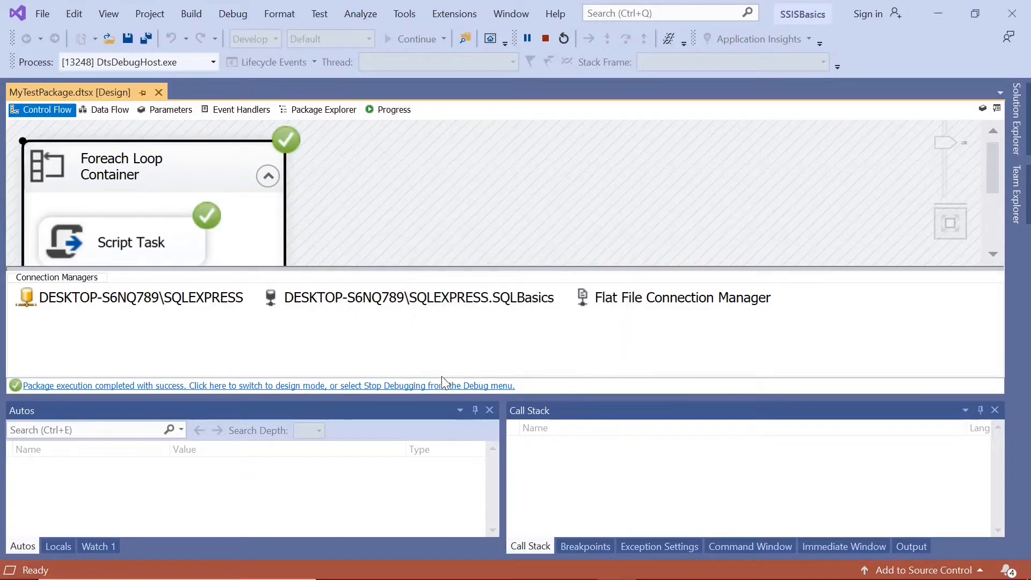
left_click(438, 386)
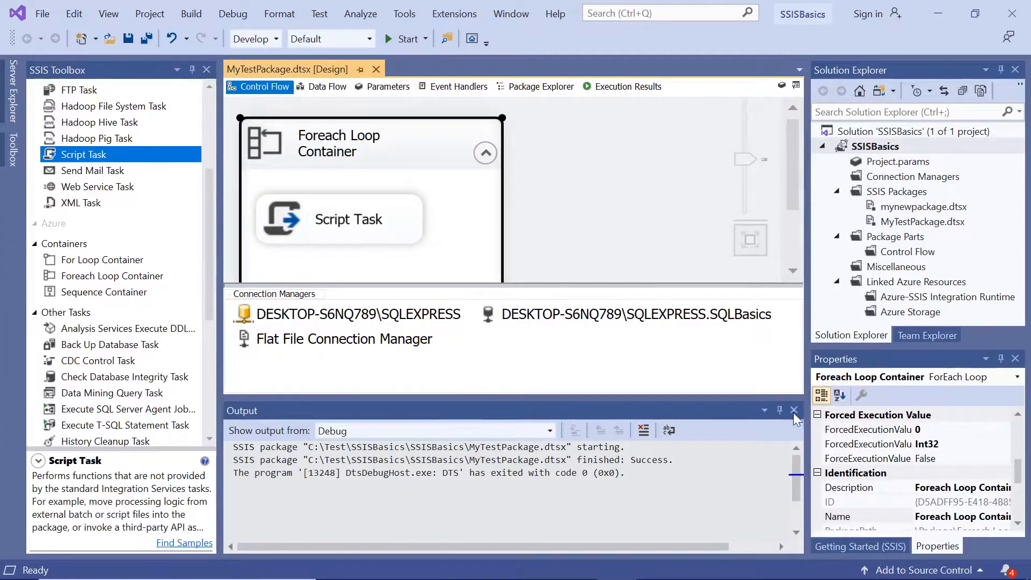
left_click(793, 411)
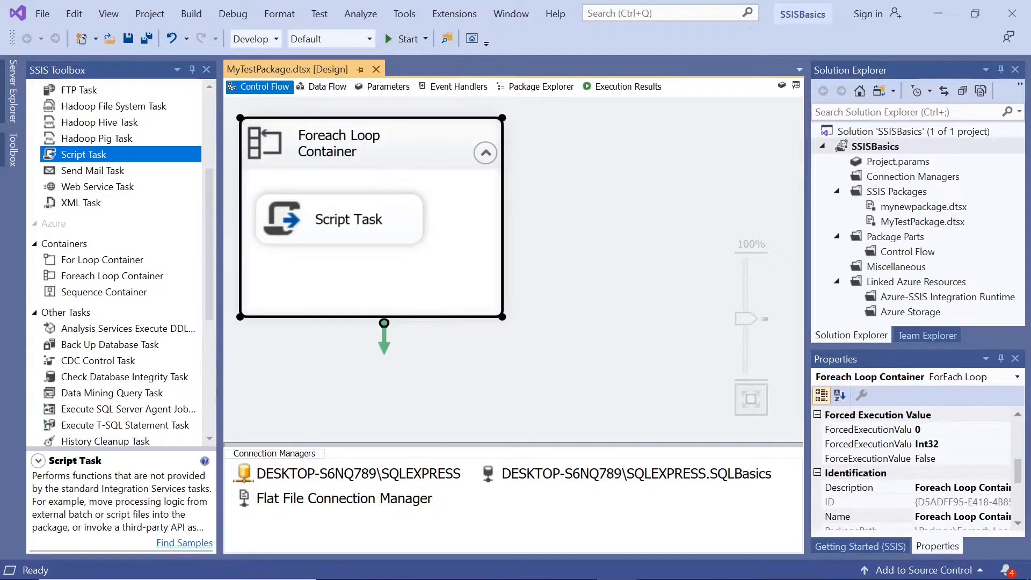
- Open the Variables window for the package
mouse_move(349, 576)
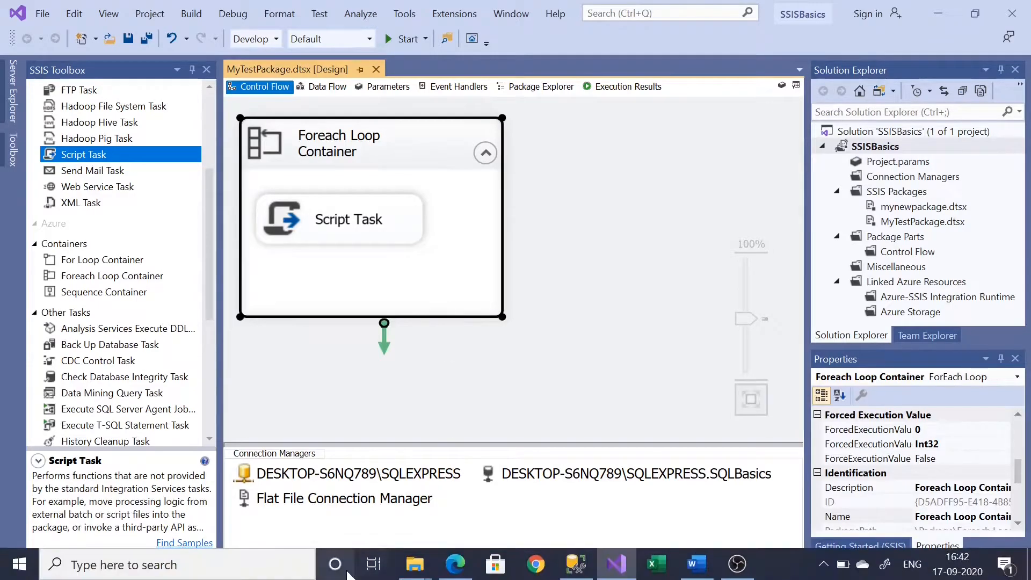
left_click(109, 15)
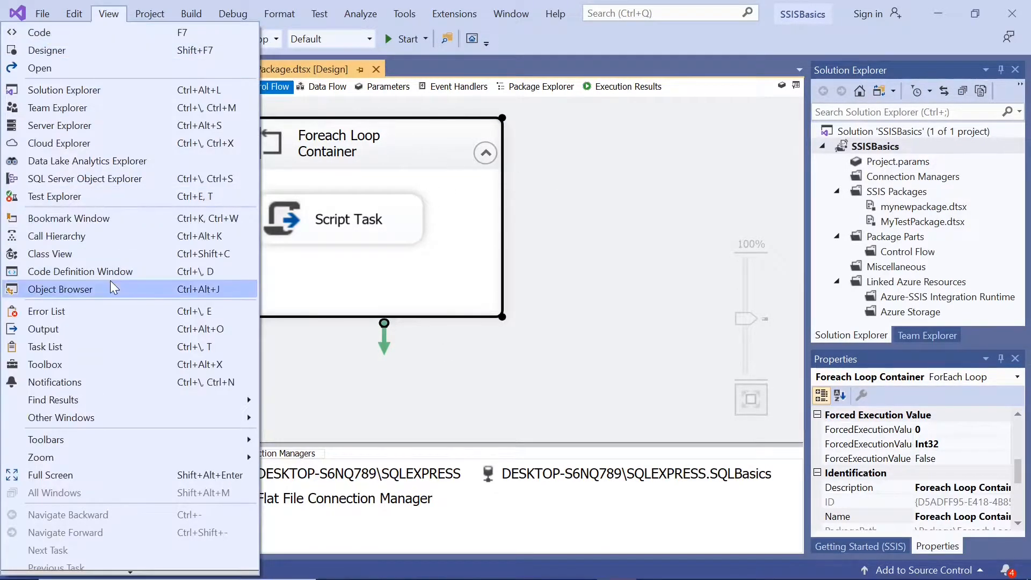
mouse_move(101, 424)
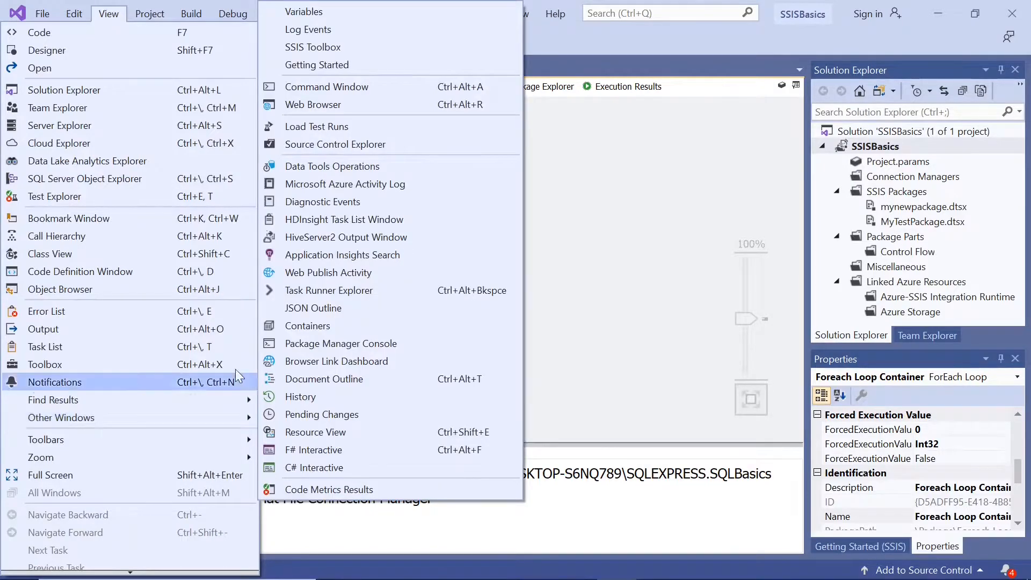
left_click(355, 12)
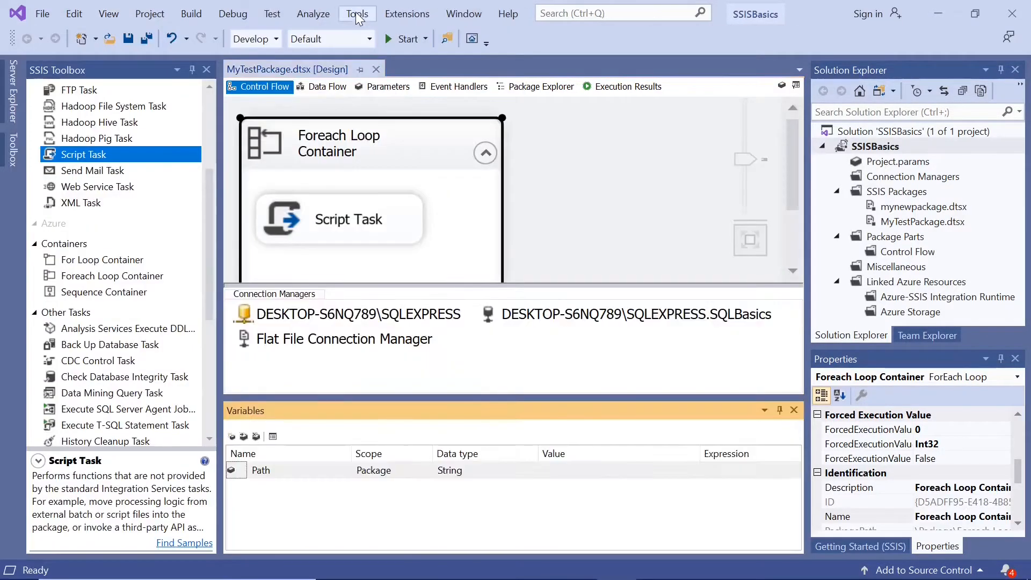
- Add a package-scope variable called Name with the String data type, and close the Variables window
left_click(232, 438)
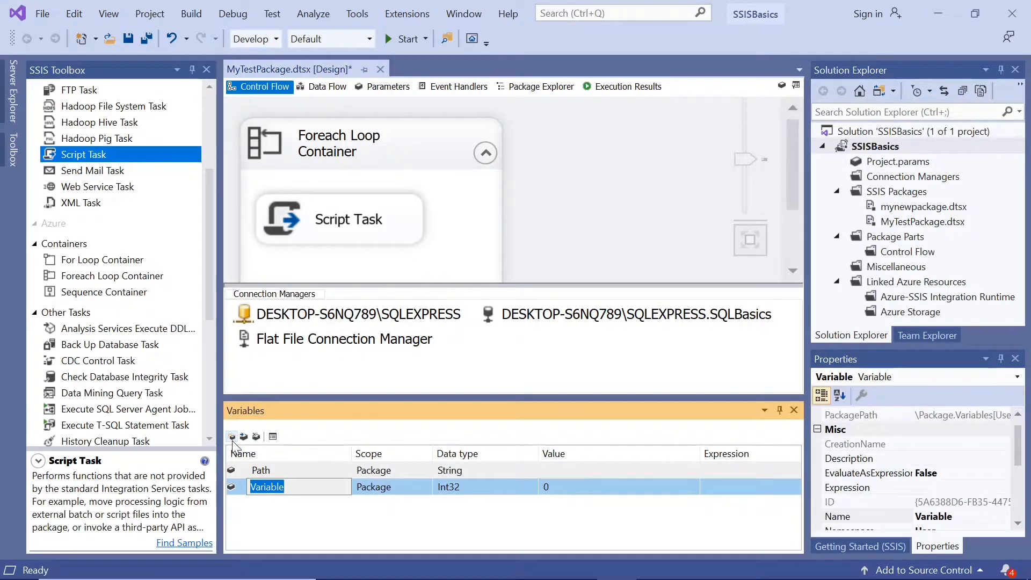
type("Name")
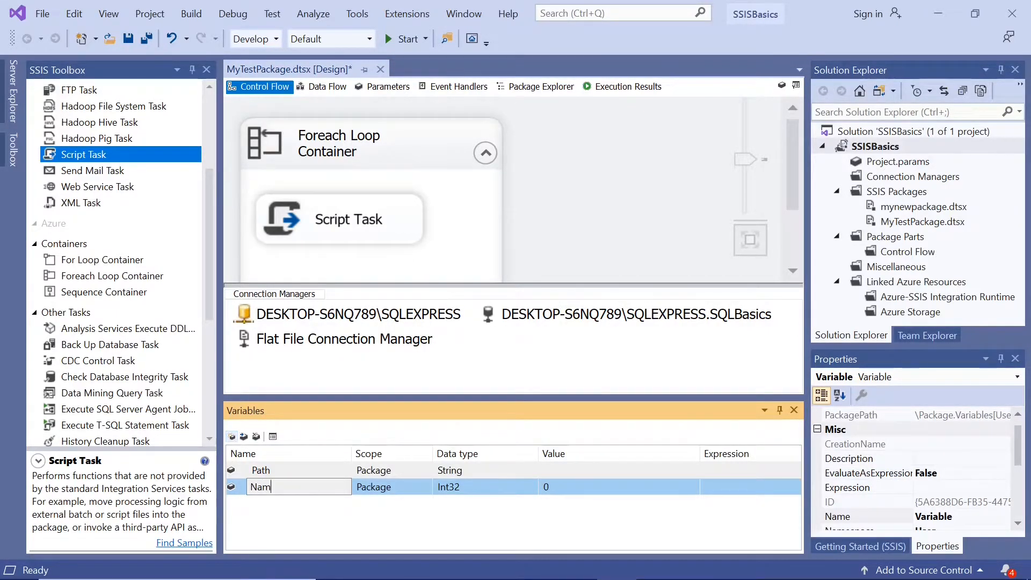
left_click(510, 487)
left_click(530, 487)
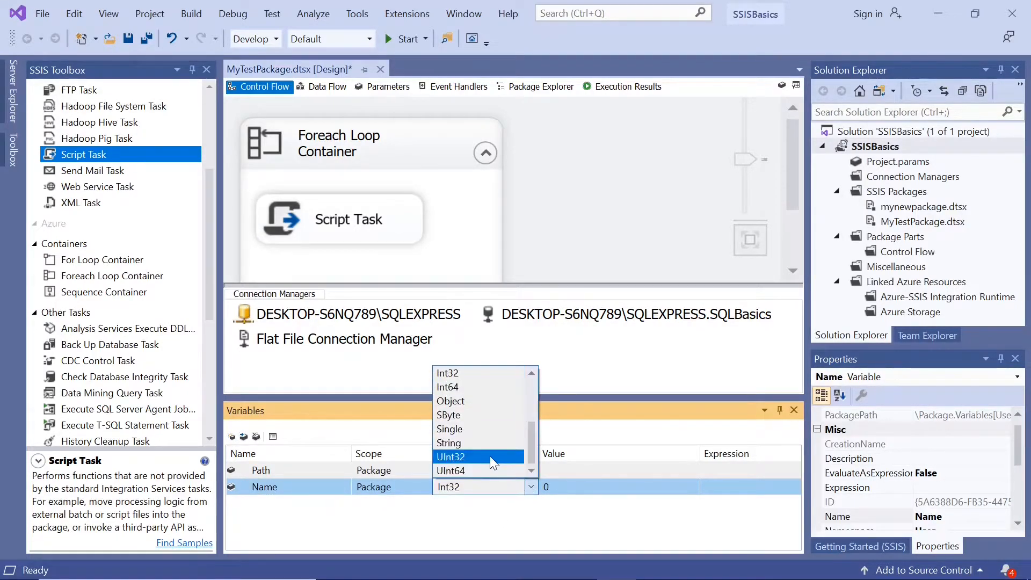
left_click(491, 442)
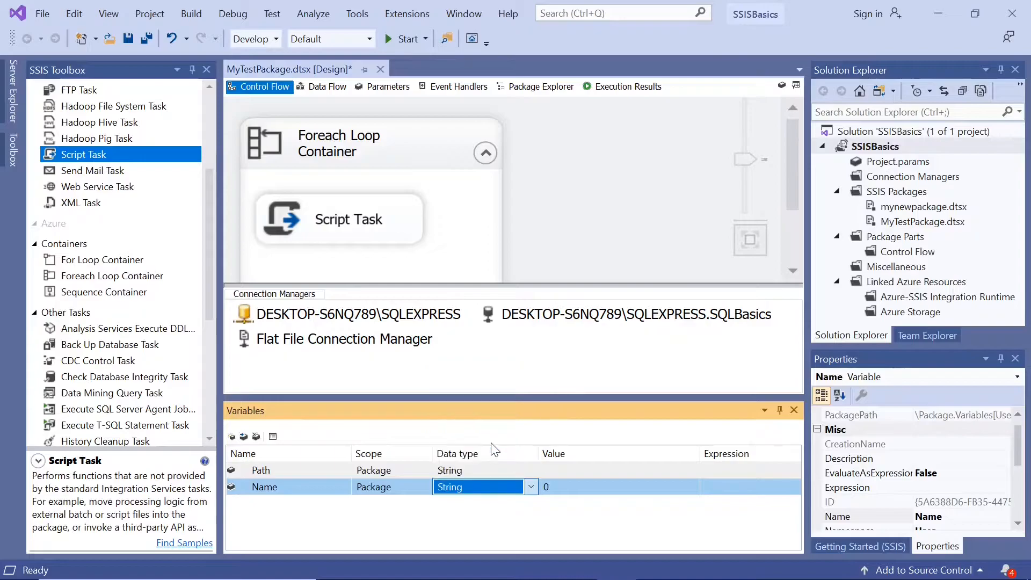
left_click(794, 410)
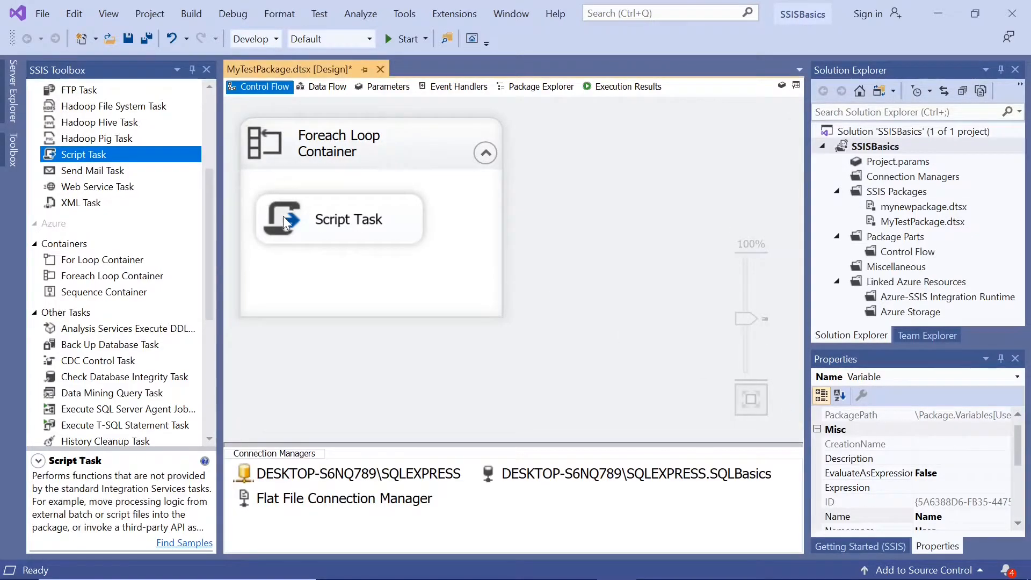
- Review the Foreach Loop Container's collection settings, accept them and save the package
double_click(263, 149)
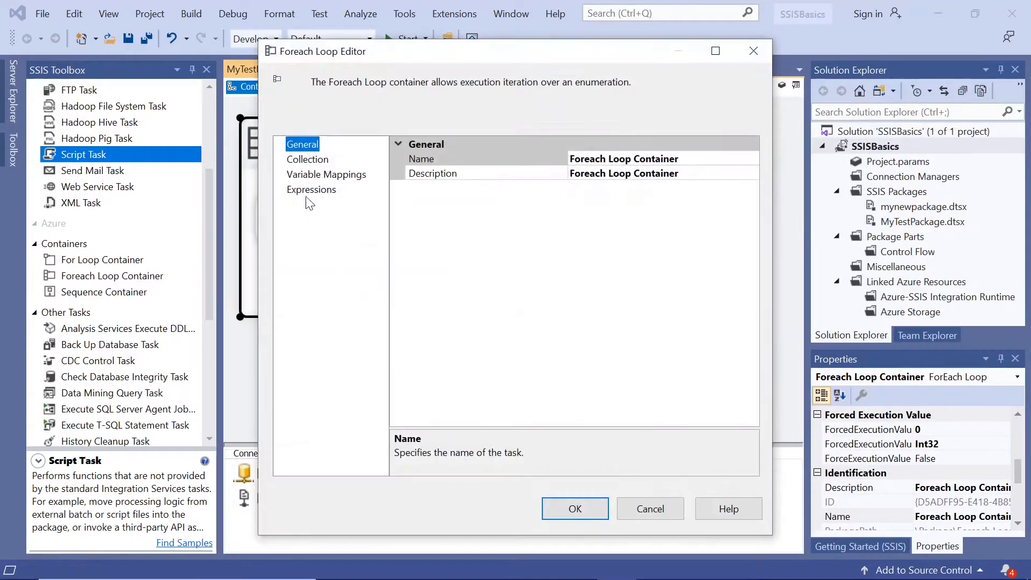
left_click(318, 164)
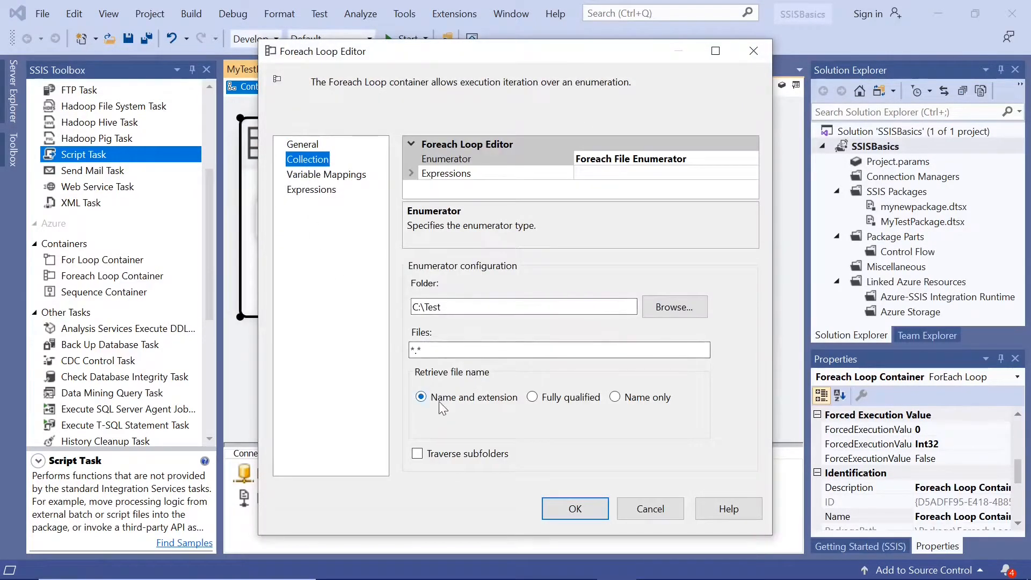
left_click(574, 508)
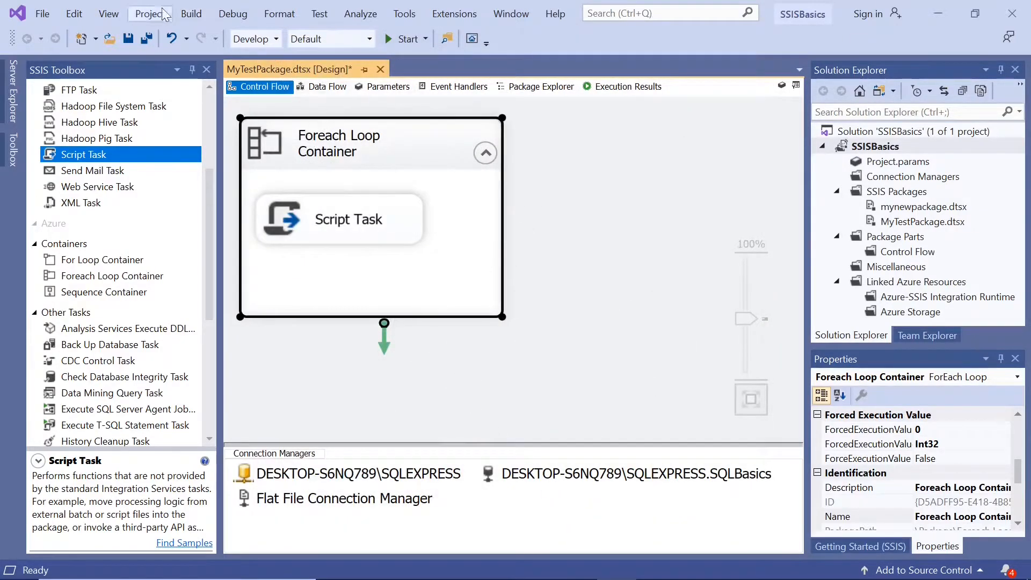
left_click(128, 39)
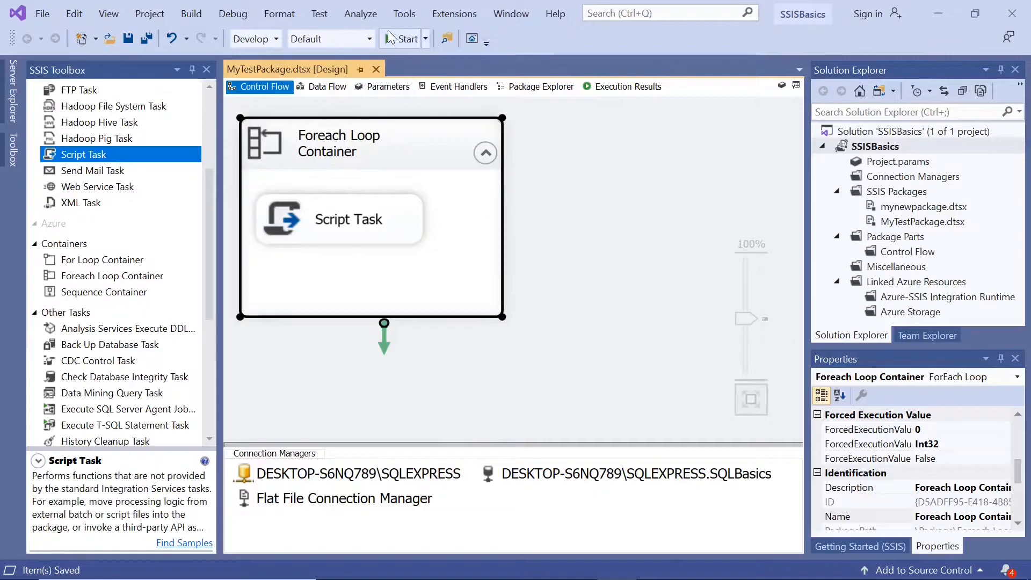
- Run the package, acknowledge the message box for each file and return to design mode
left_click(388, 38)
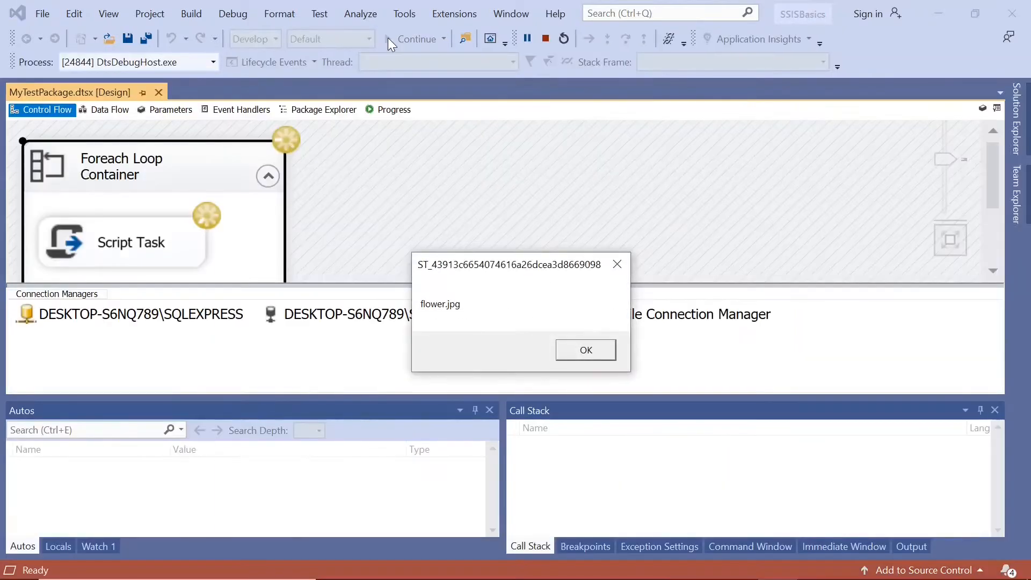
left_click(588, 350)
left_click(588, 350)
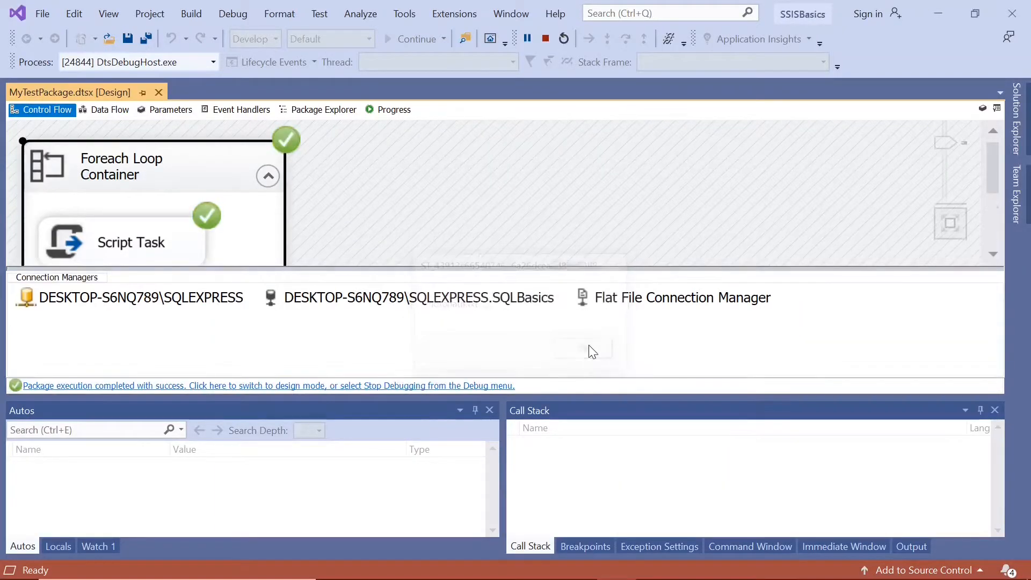
left_click(439, 389)
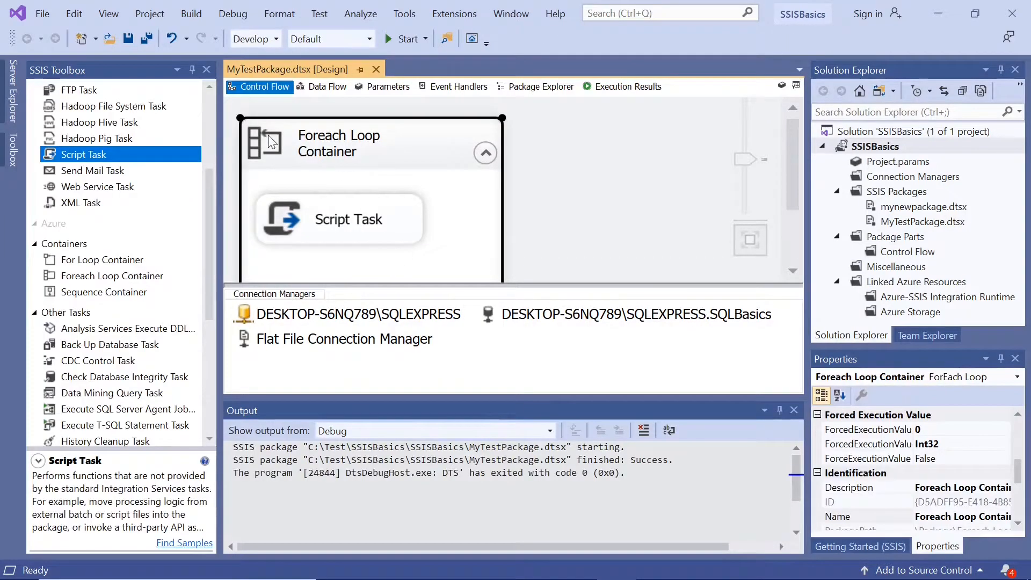
- Map the Foreach Loop Container's collection value at index 0 to the User::Name variable
double_click(271, 139)
left_click(308, 159)
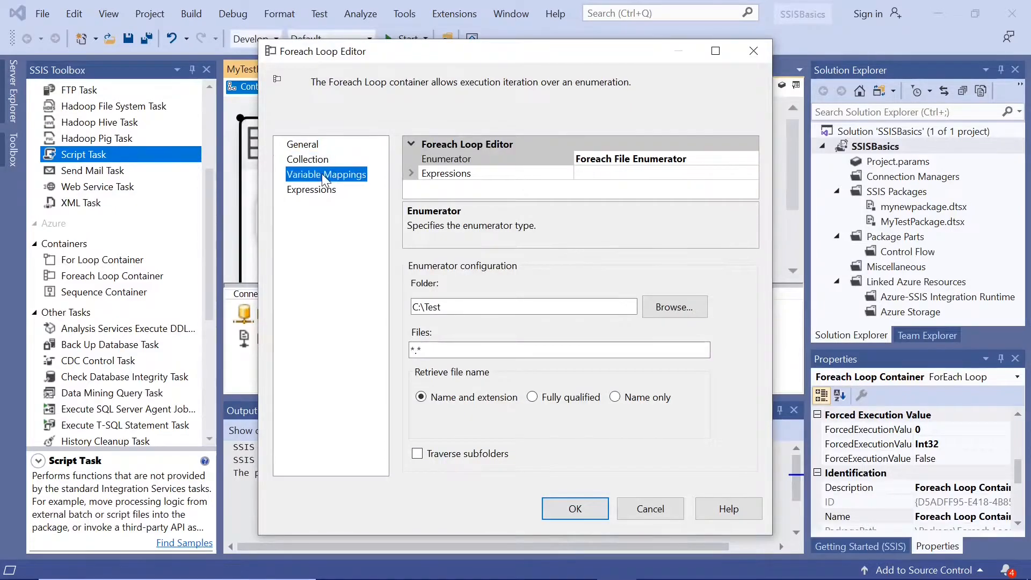
left_click(324, 175)
left_click(473, 204)
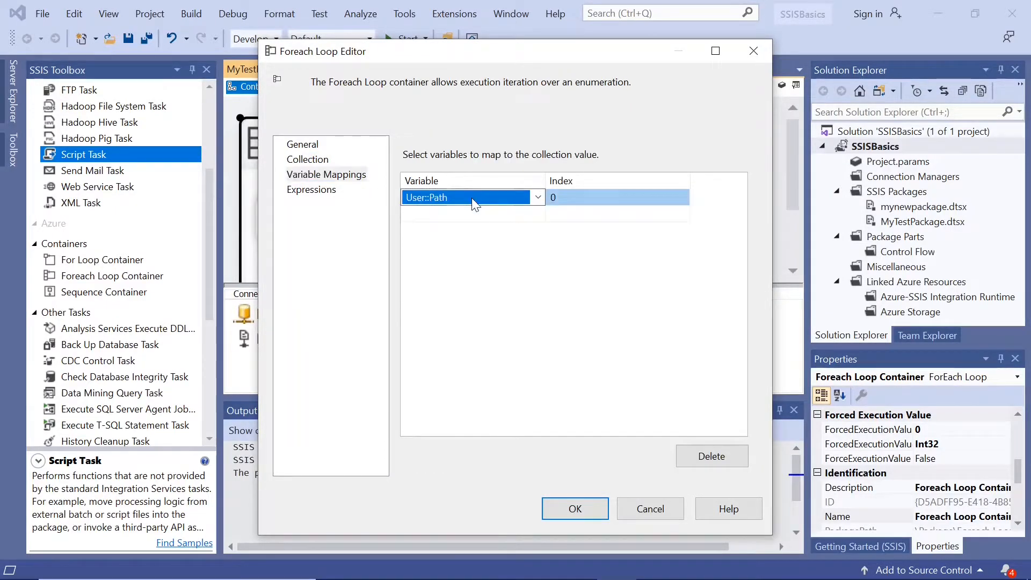
left_click(538, 198)
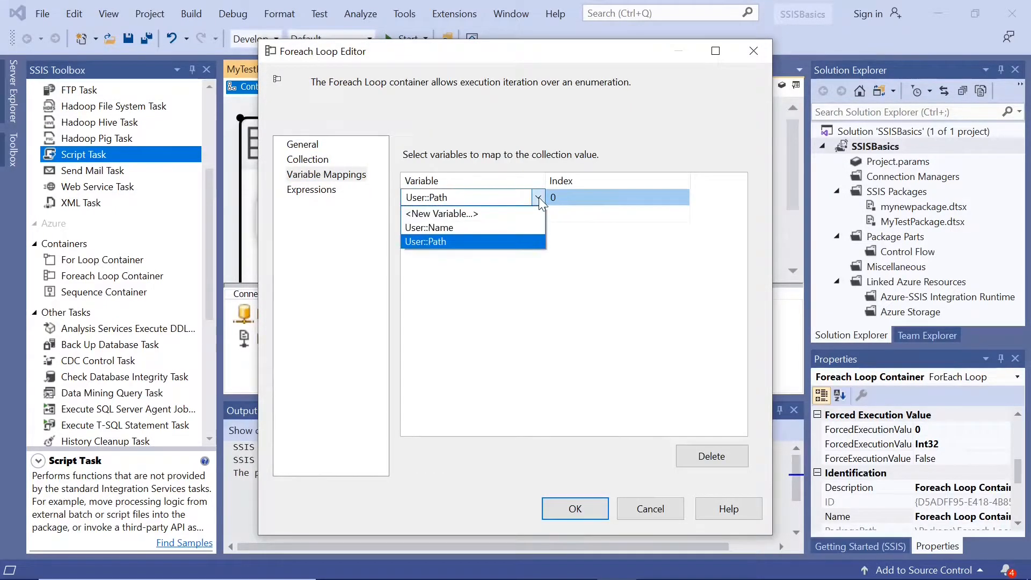
left_click(506, 227)
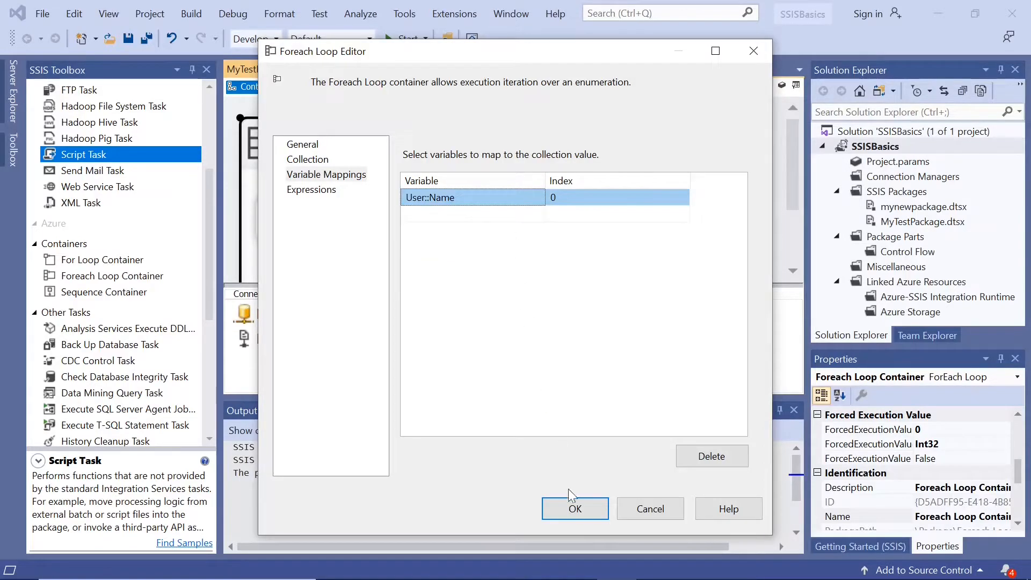
left_click(573, 511)
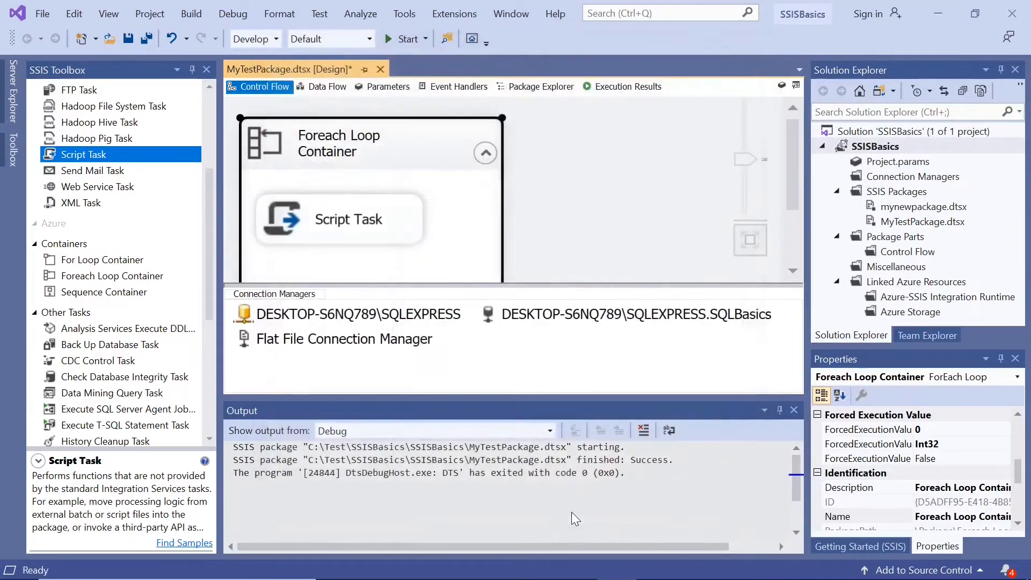
- Set the Script Task's ReadOnlyVariables to User::Name only, deselecting User::Path
left_click(284, 220)
double_click(285, 221)
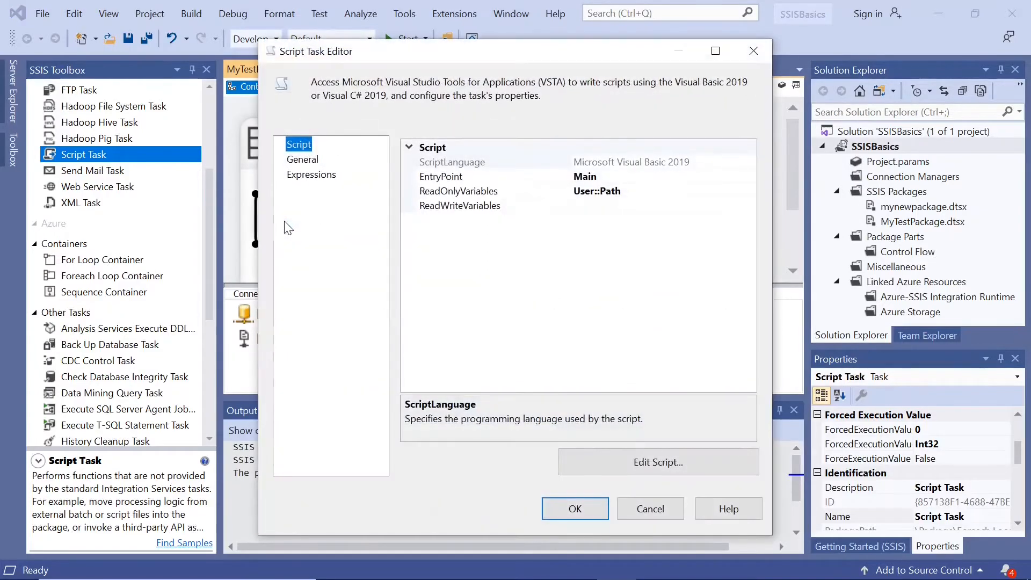
left_click(659, 466)
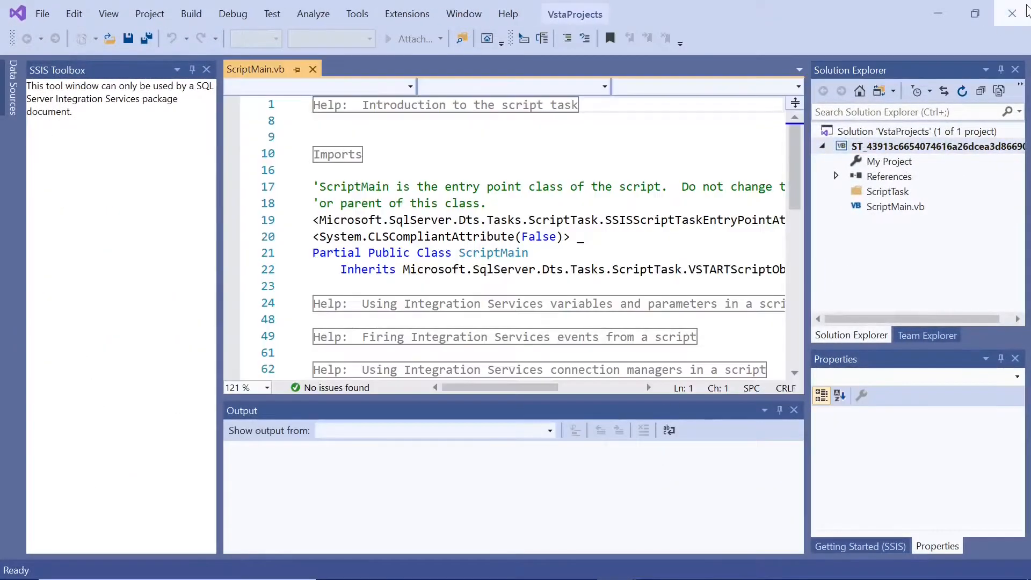
left_click(1015, 13)
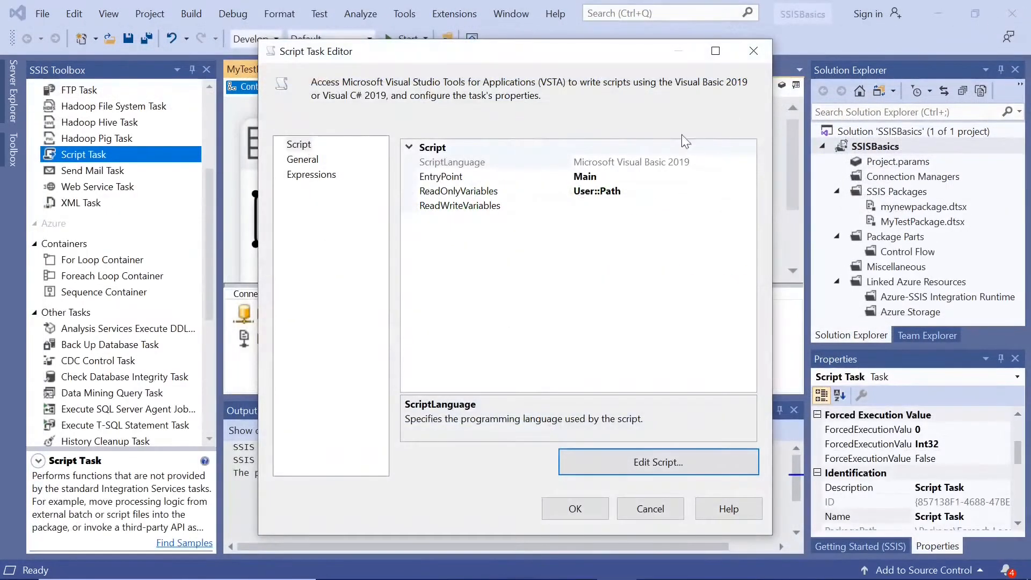
left_click(615, 194)
left_click(749, 192)
left_click_drag(483, 237, 484, 294)
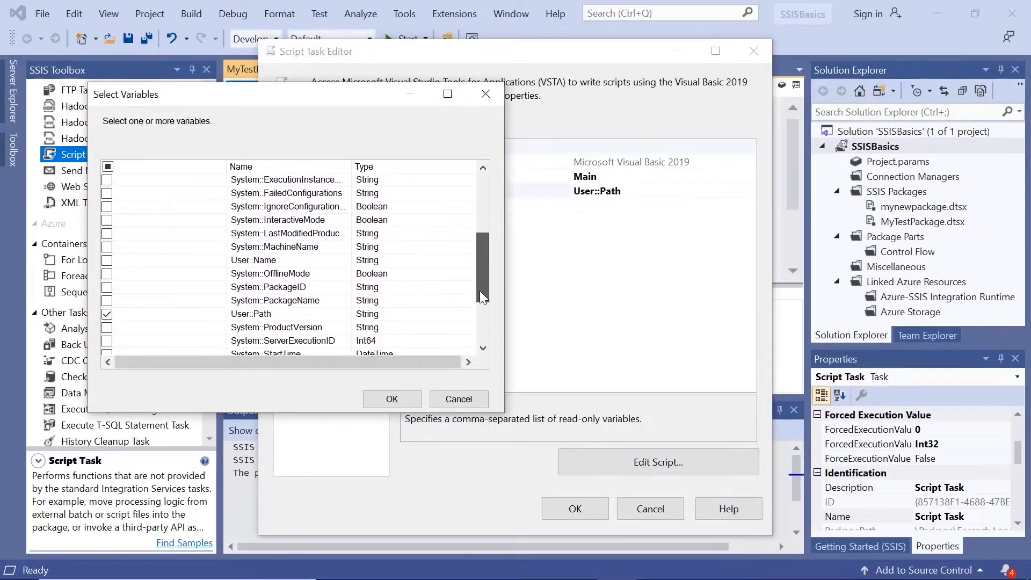
left_click(108, 260)
left_click(108, 314)
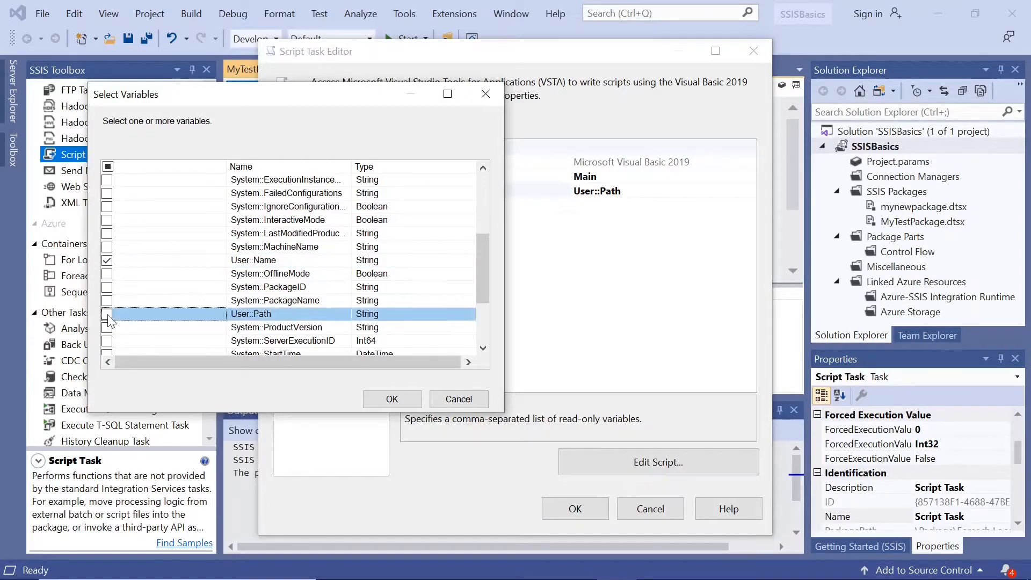
left_click(407, 402)
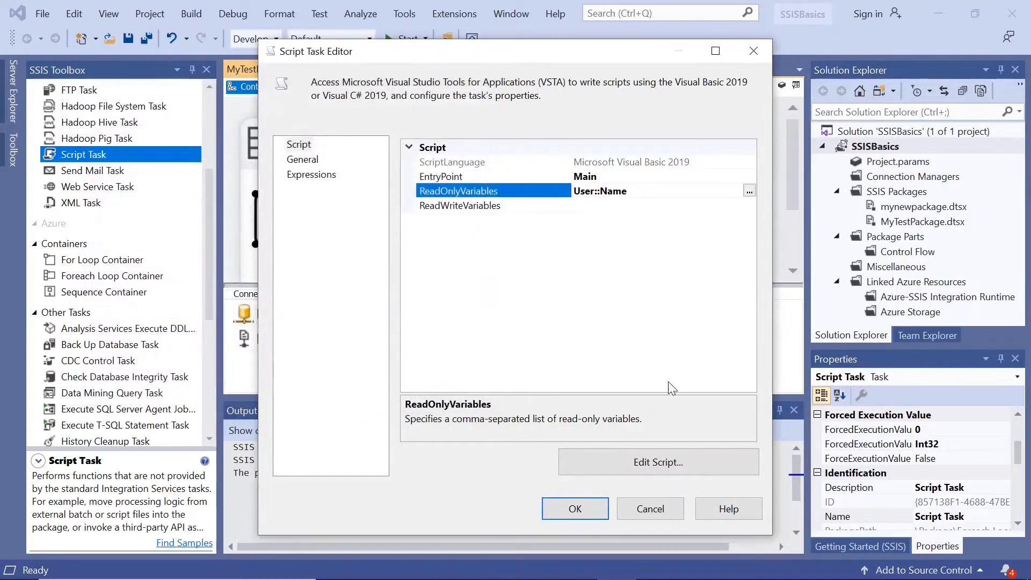
- Open the Script Task's code and rename the string variable declared in Main to Name
left_click(685, 458)
left_click_drag(795, 170, 806, 256)
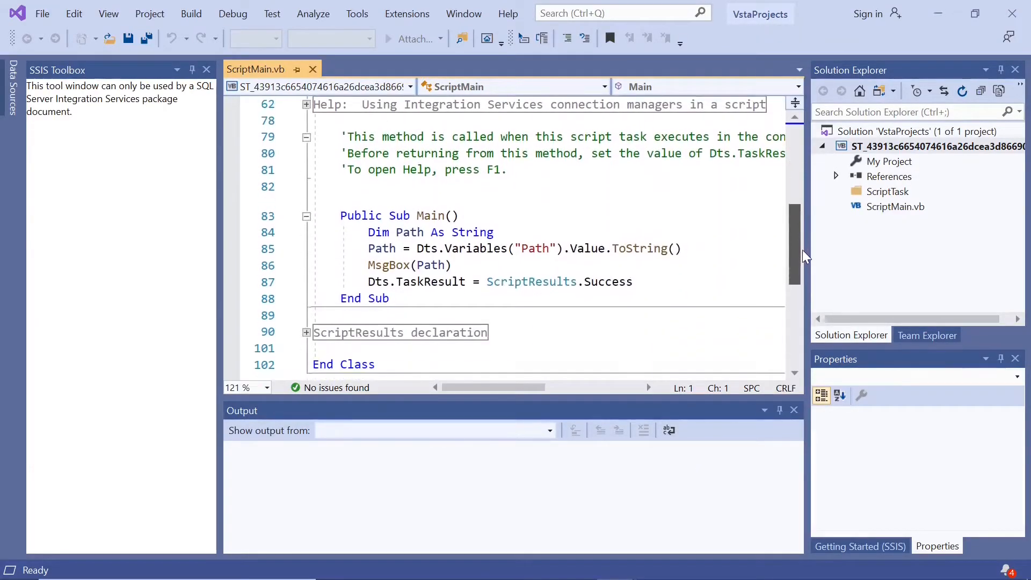
double_click(411, 233)
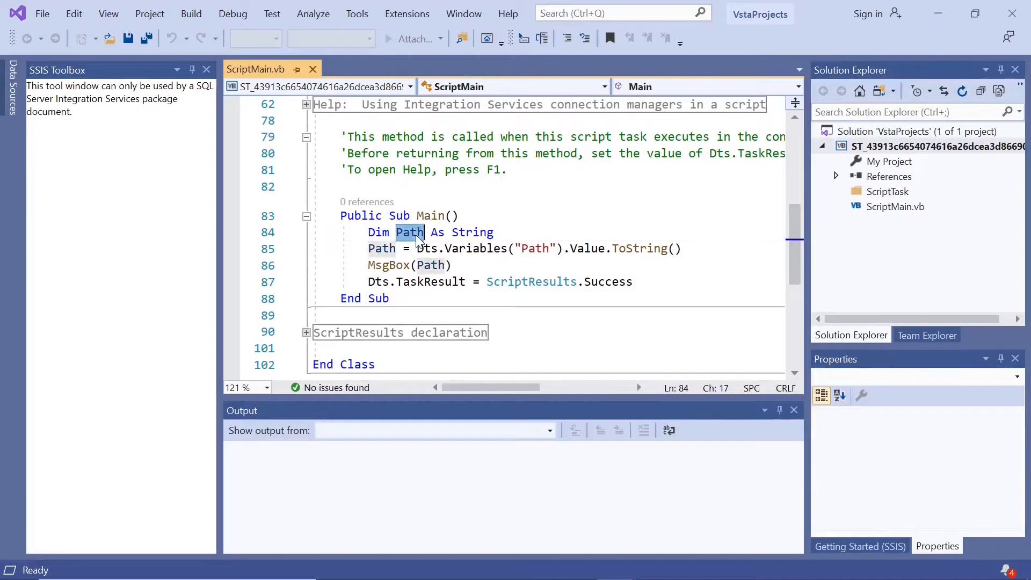
type("Nhame")
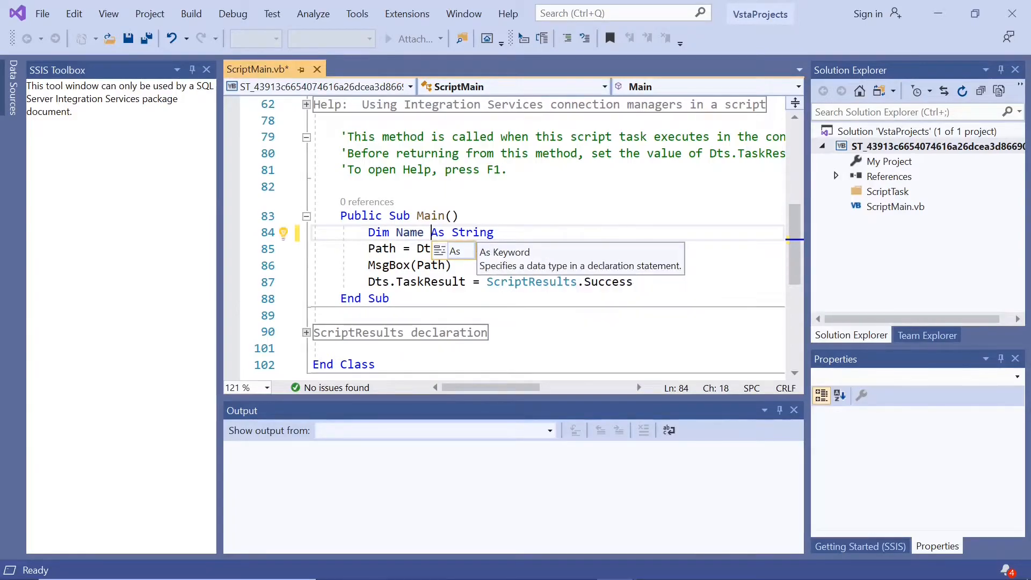
left_click(461, 216)
- Change the assignment line in Main to Name = Dts.Variables("Name").Value.ToString()
left_click(549, 249)
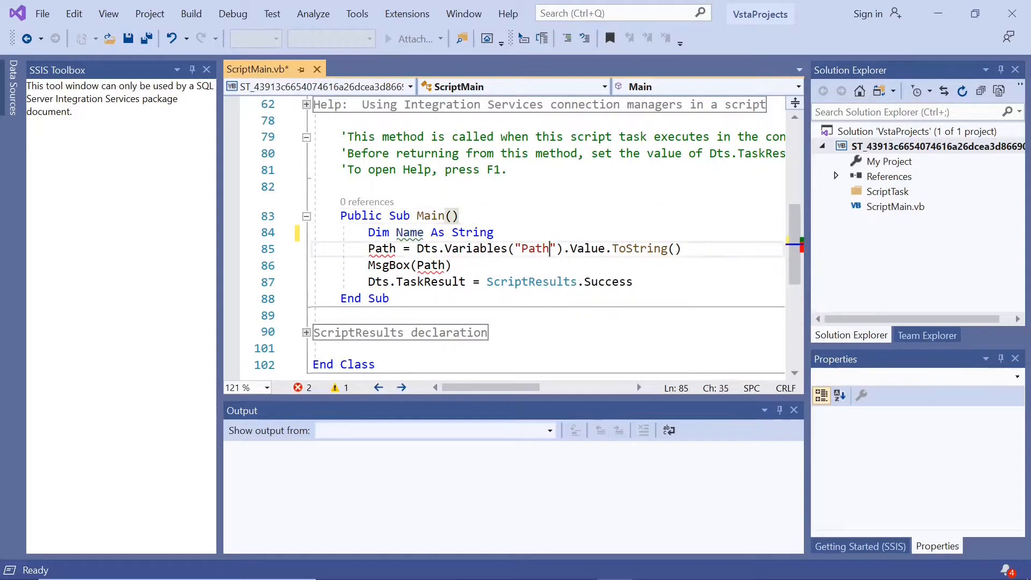
key("BackSpace")
key("BackSpace")
key("BackSpace")
key("BackSpace")
type("Name")
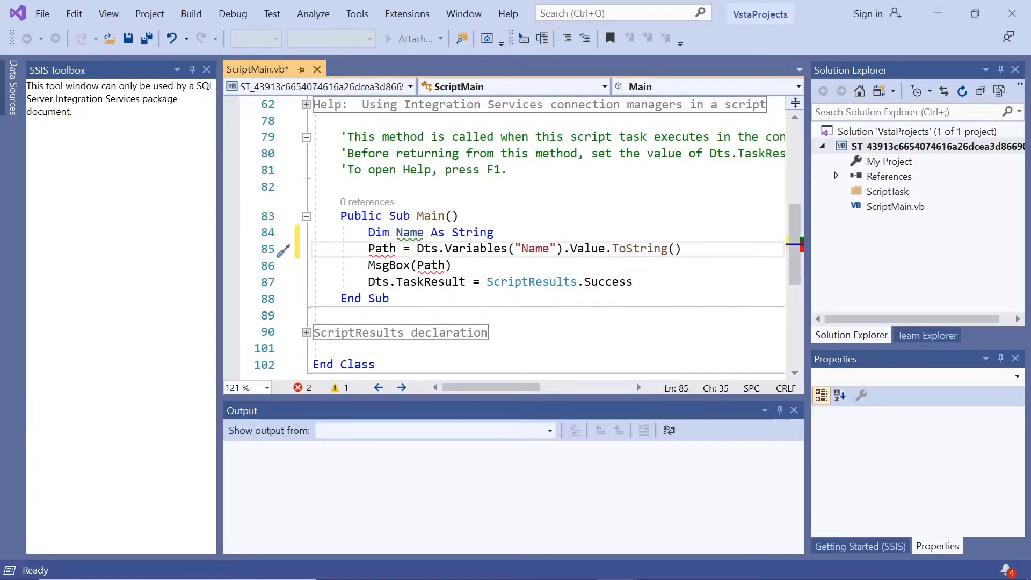
double_click(387, 251)
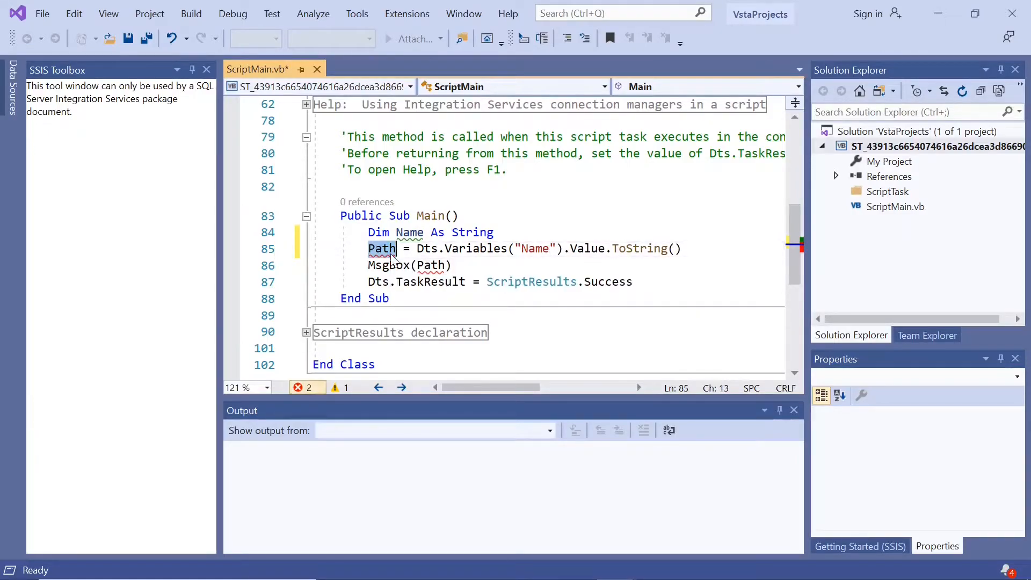
type("Name")
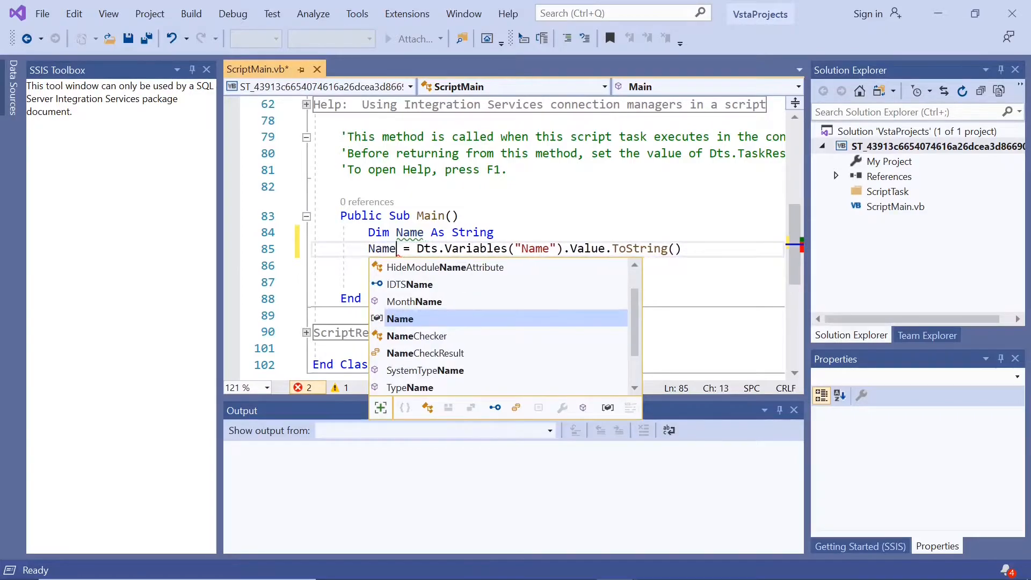
left_click(460, 216)
- Change the message box call to MsgBox(Name), save ScriptMain.vb and close the script editor
left_click(446, 265)
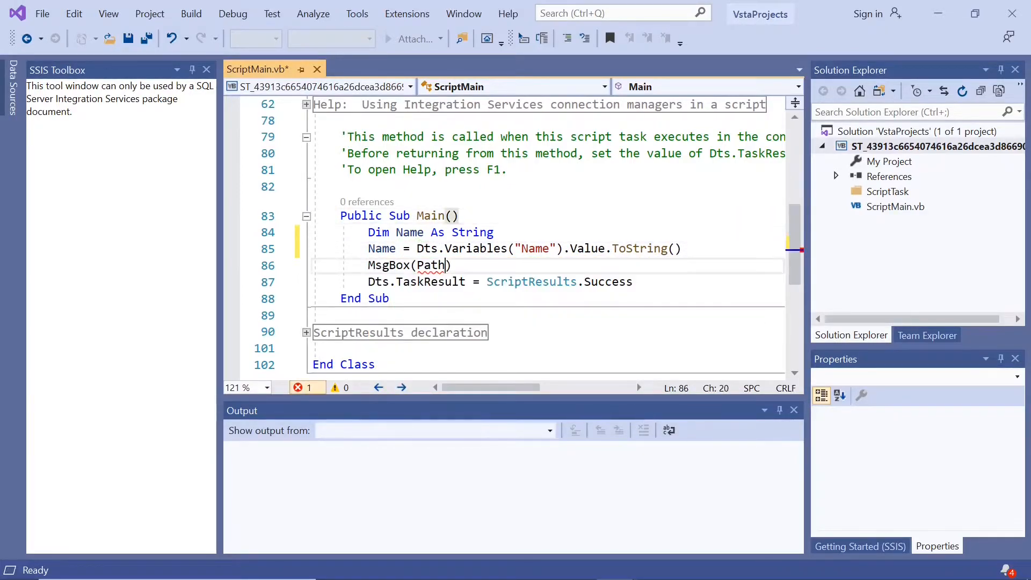
key("BackSpace")
key("BackSpace")
key("BackSpace")
key("BackSpace")
type("Nme")
key("BackSpace")
key("BackSpace")
type("ame")
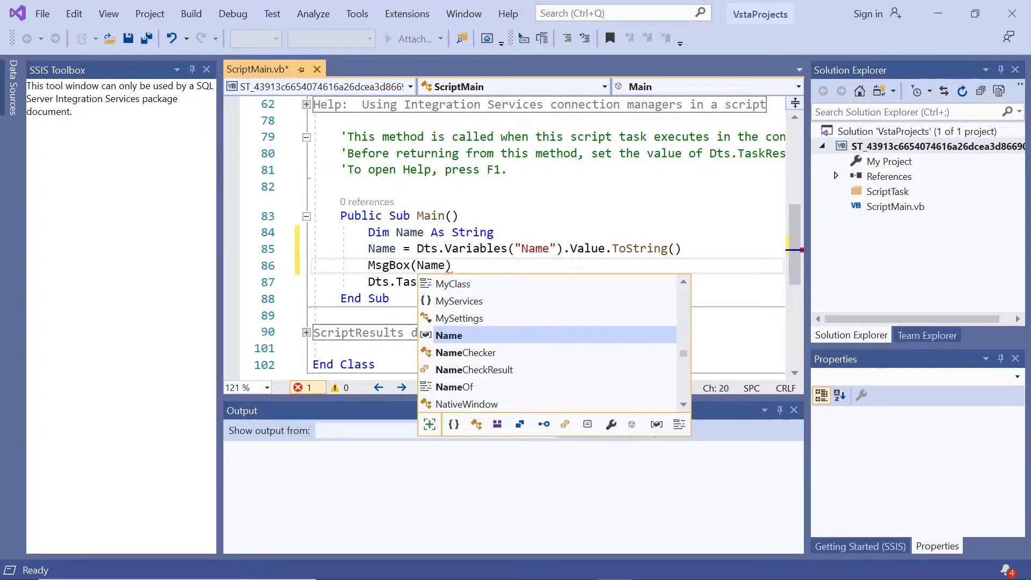
left_click(459, 216)
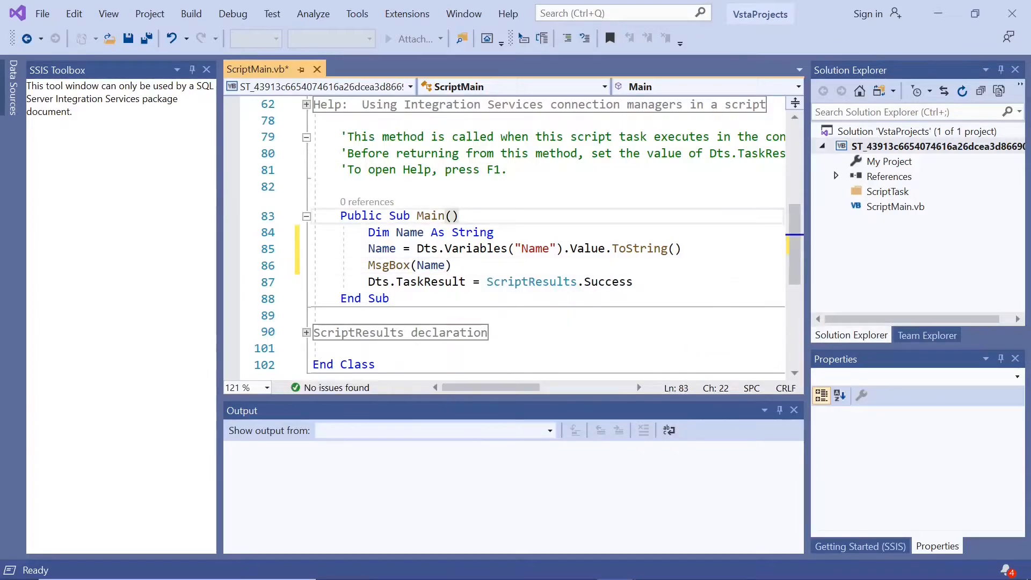
left_click(128, 38)
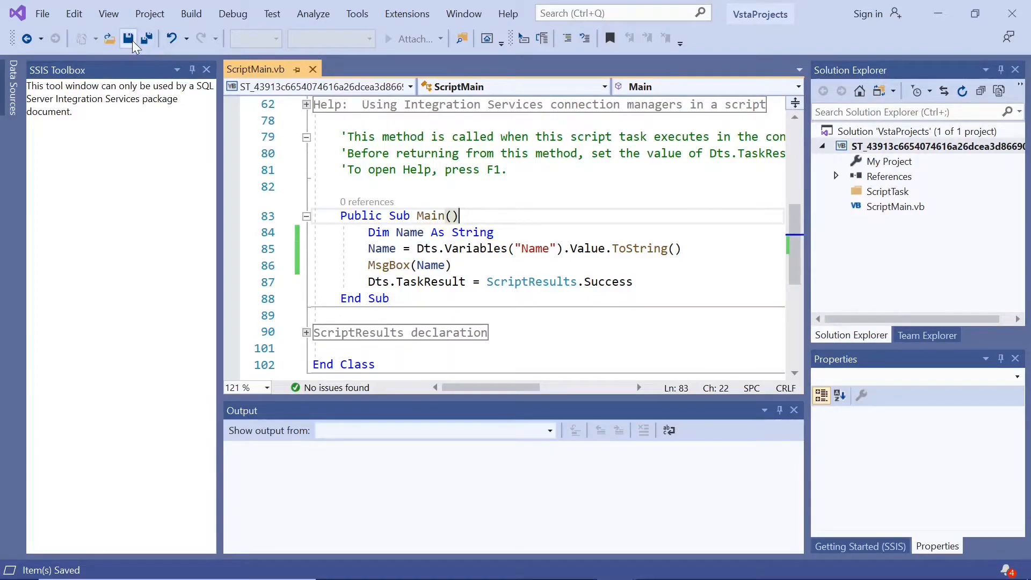
left_click(1011, 13)
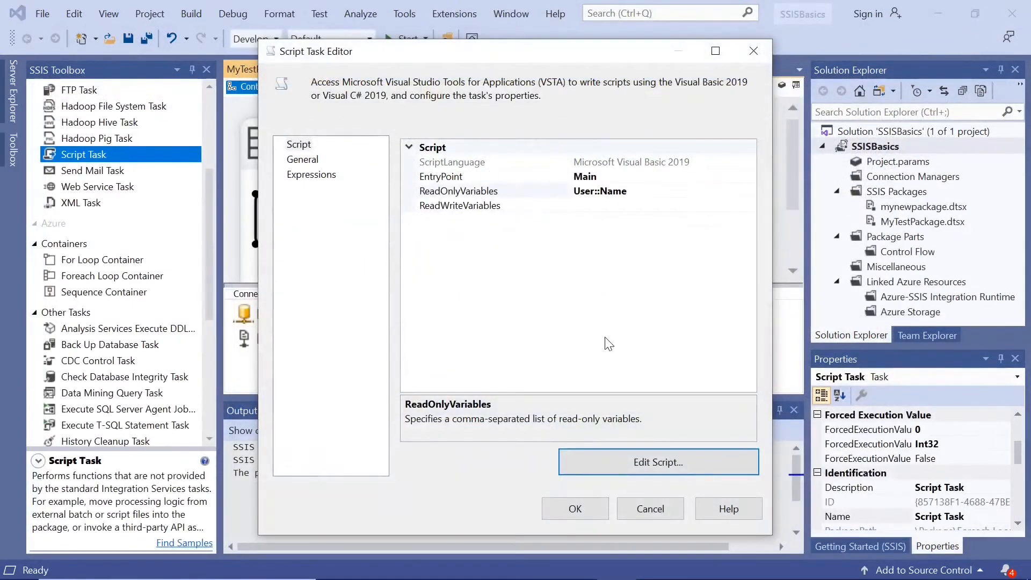
- Confirm the Script Task settings, test-run the package through its file name messages, and return to design mode with the Output window closed
left_click(572, 516)
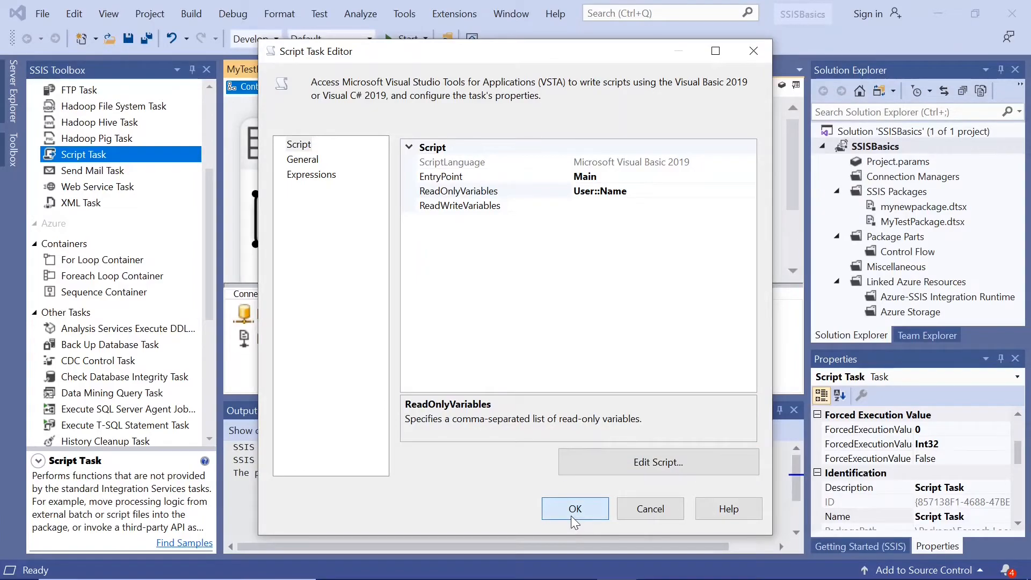
left_click(574, 513)
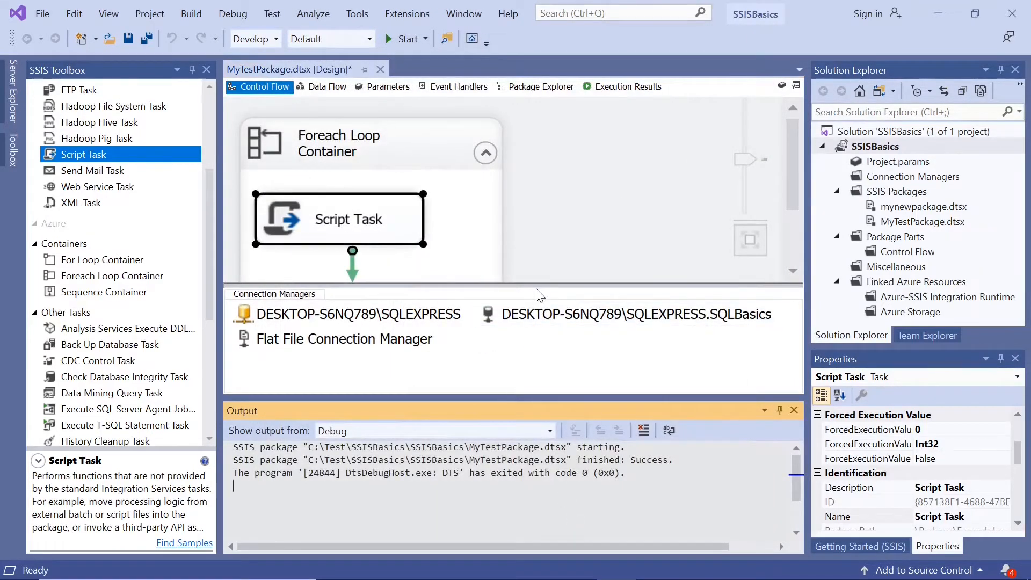
left_click(387, 39)
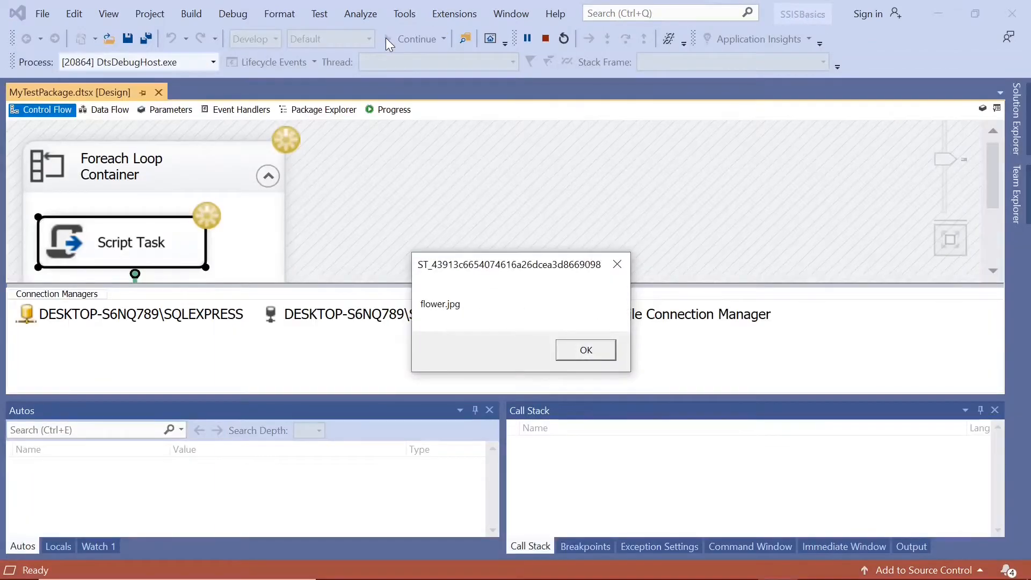
left_click(587, 350)
left_click(587, 350)
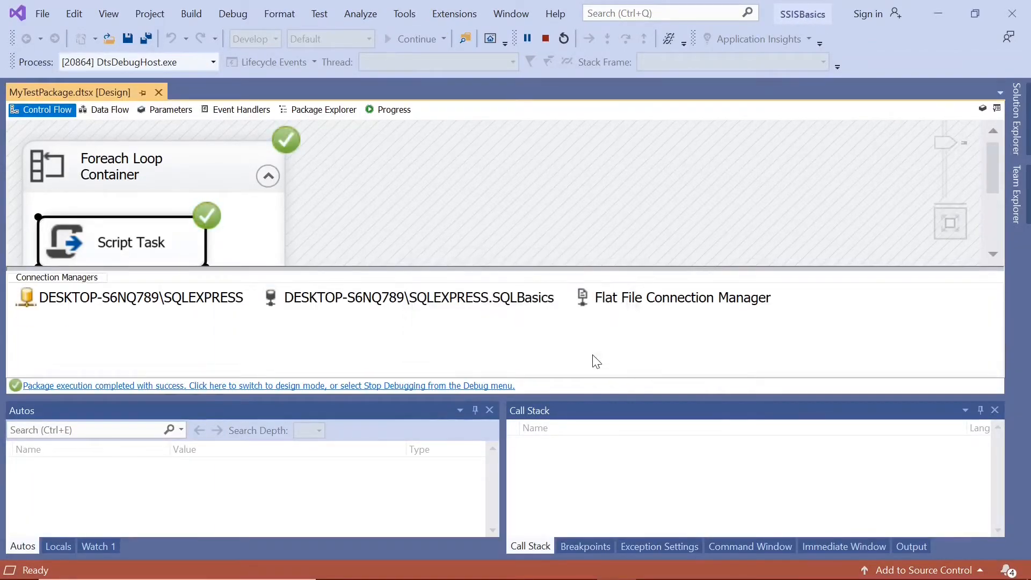
left_click(438, 385)
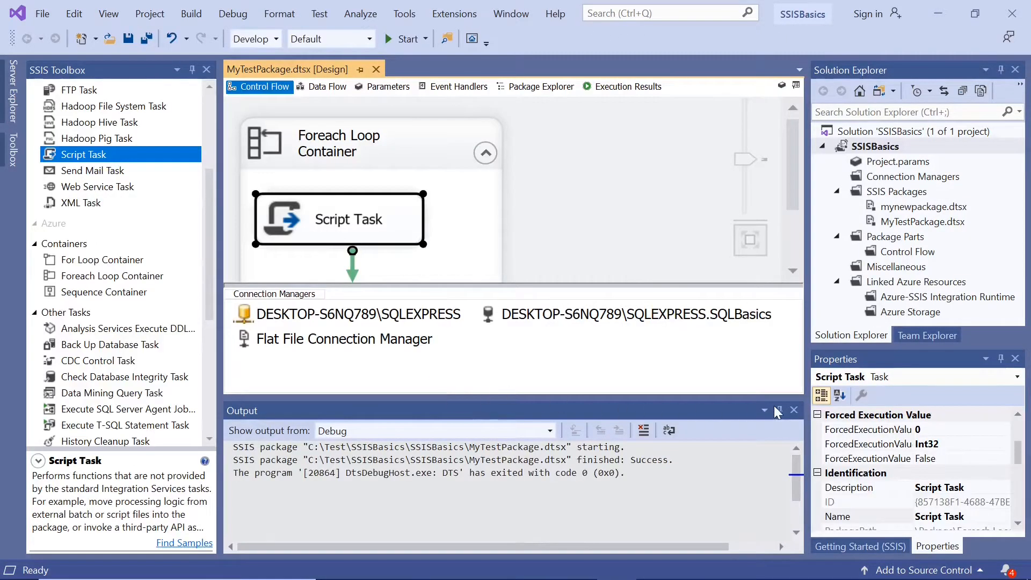
left_click(793, 411)
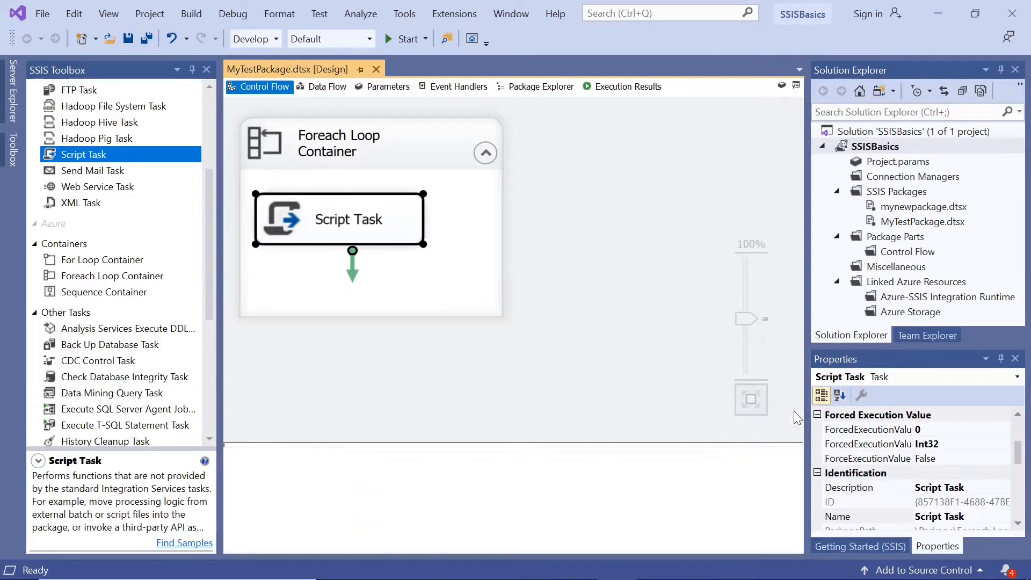
- Set the Foreach Loop Container's Files filter to *.txt in its collection settings and confirm
double_click(285, 219)
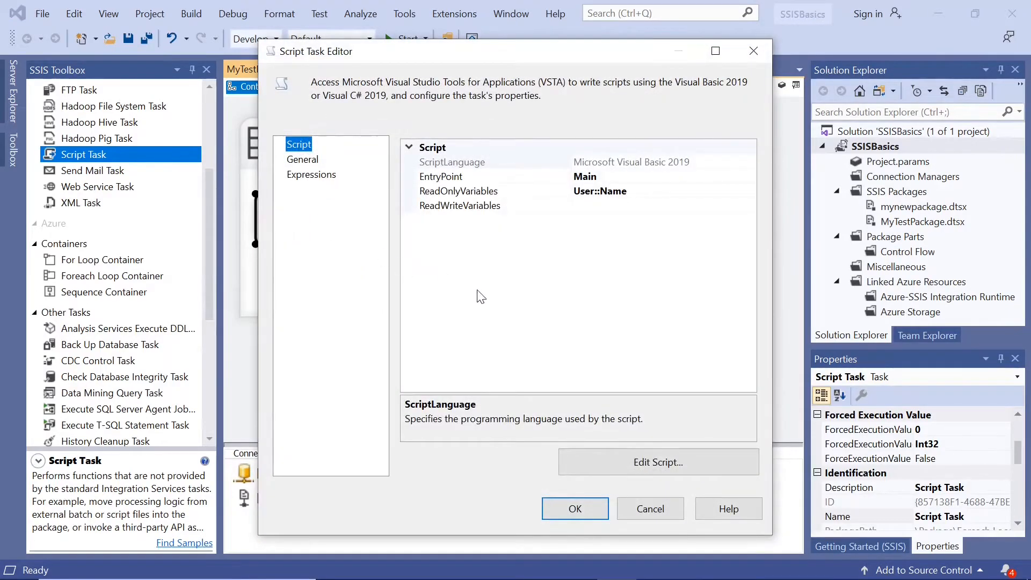
left_click(658, 520)
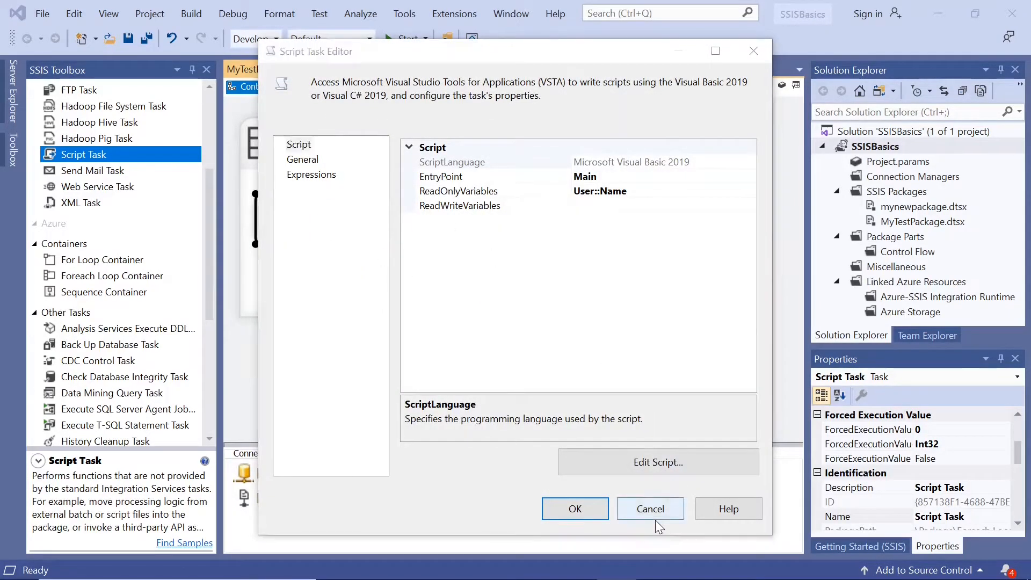
double_click(264, 137)
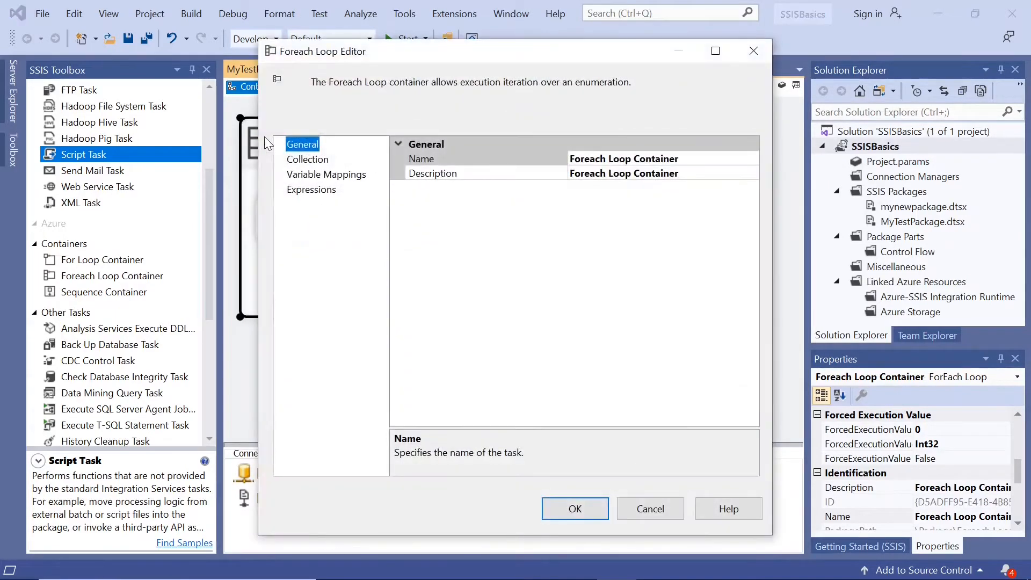
left_click(307, 160)
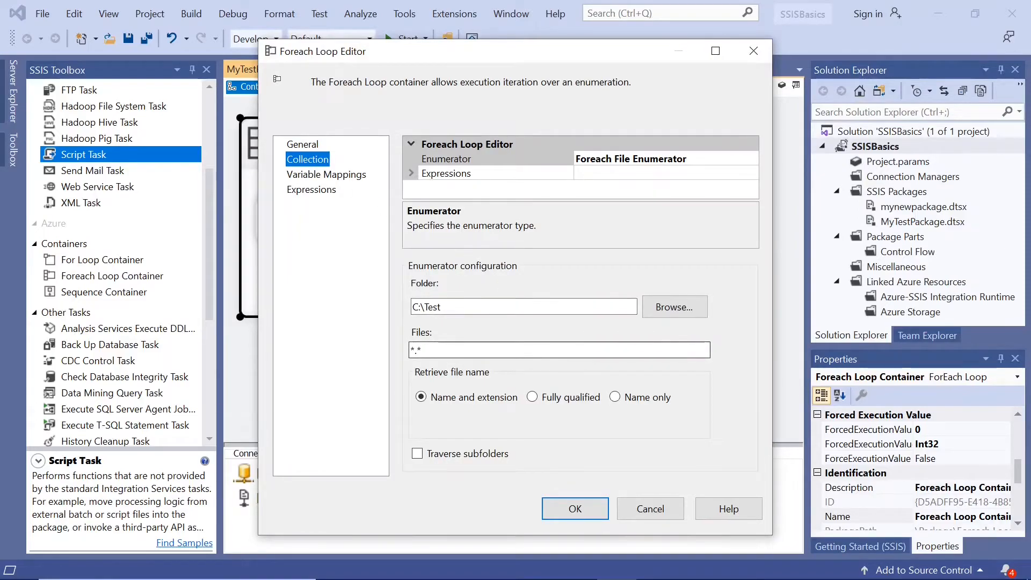
left_click(421, 351)
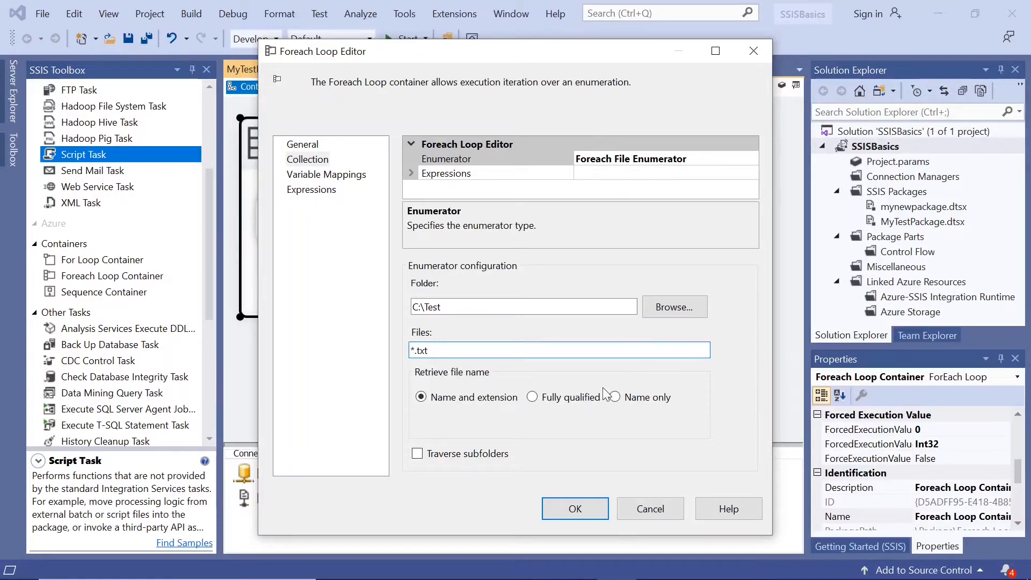
left_click_drag(432, 351, 404, 353)
left_click(575, 509)
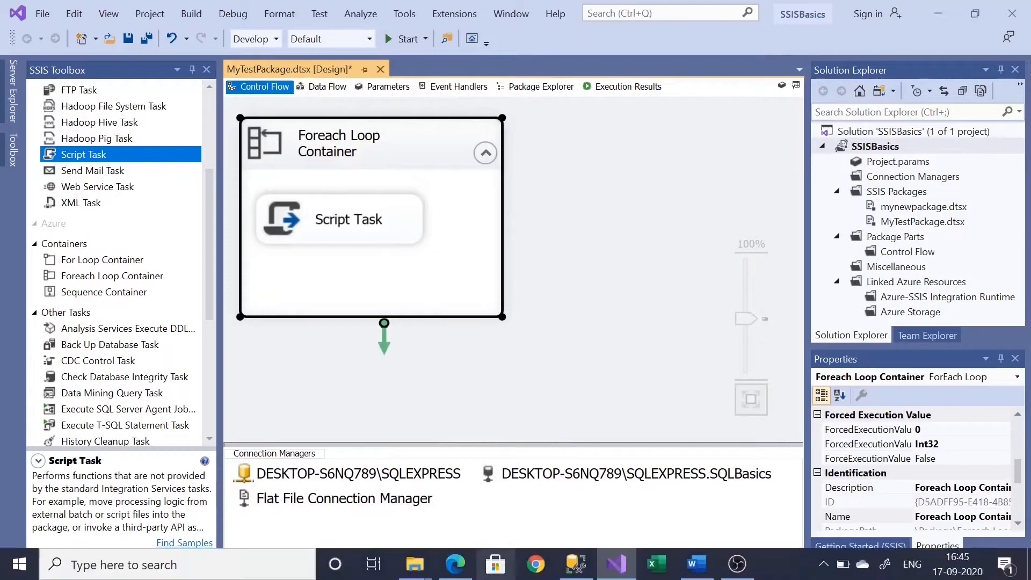
- Check in File Explorer which text document the C:\Test folder holds, and minimise the folder window
left_click(415, 571)
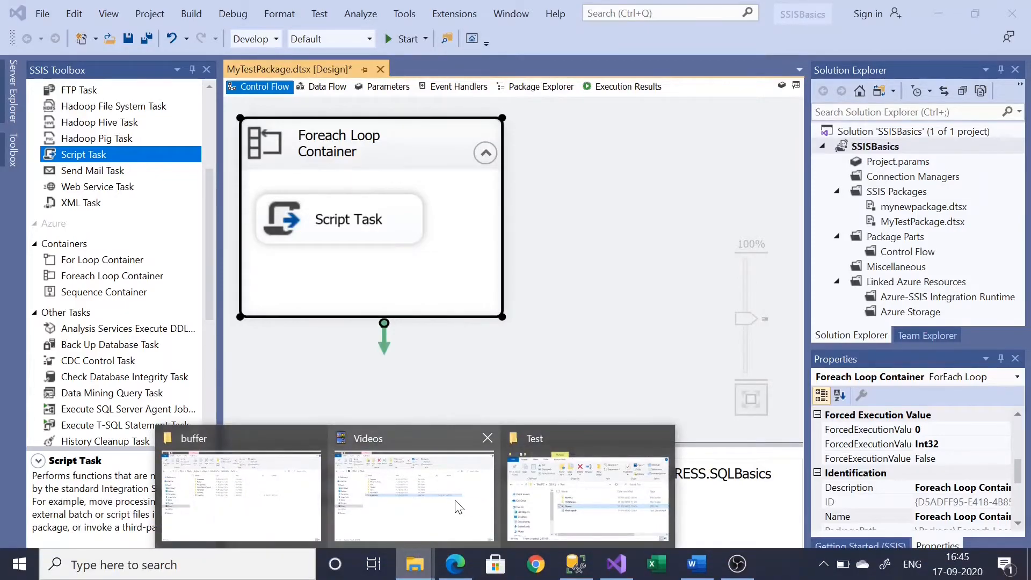
left_click(574, 509)
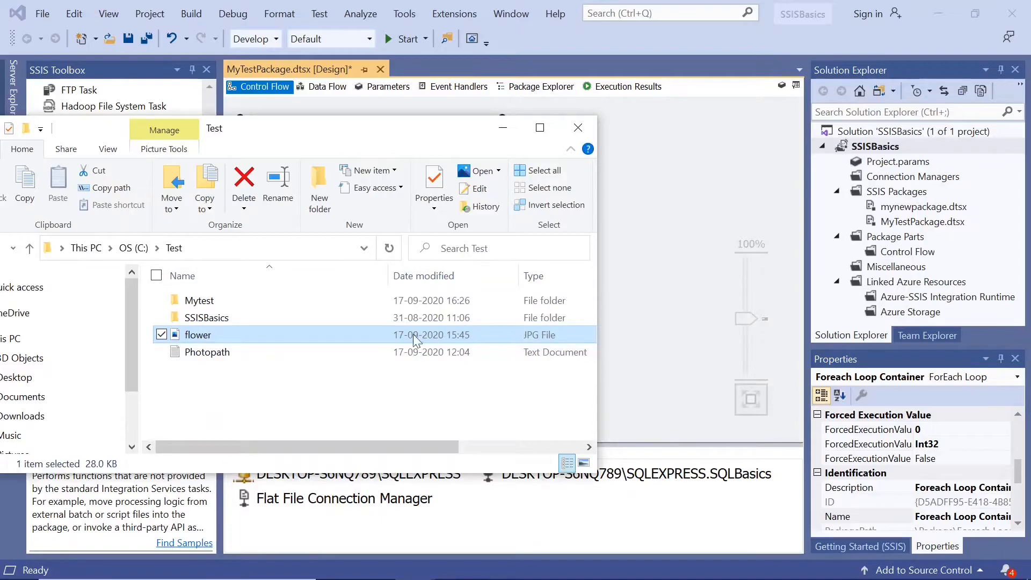
left_click(225, 357)
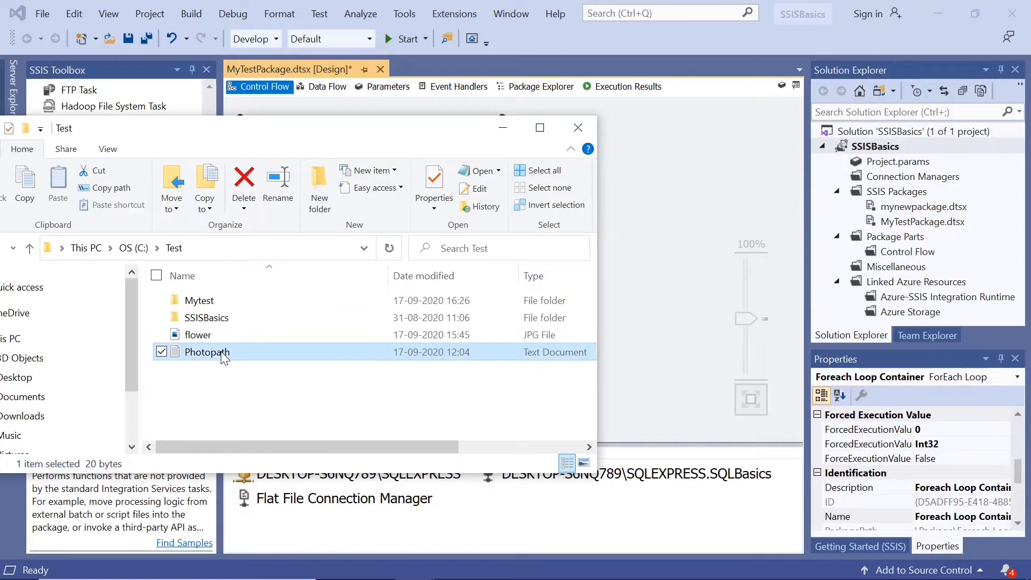
left_click(493, 133)
- Review the *.txt Files filter in the Foreach Loop Container's collection settings and confirm the editor
double_click(273, 145)
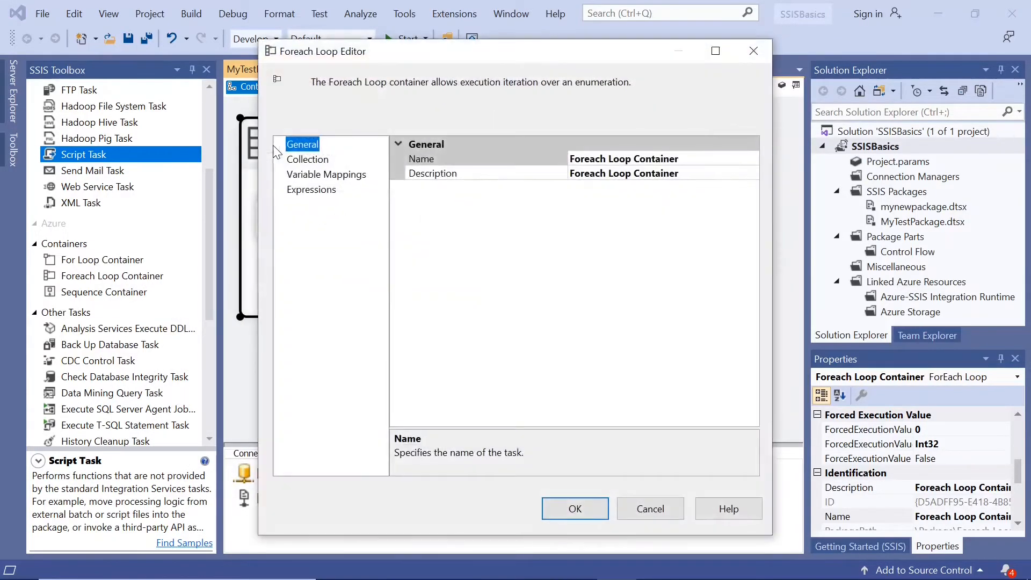
left_click(312, 160)
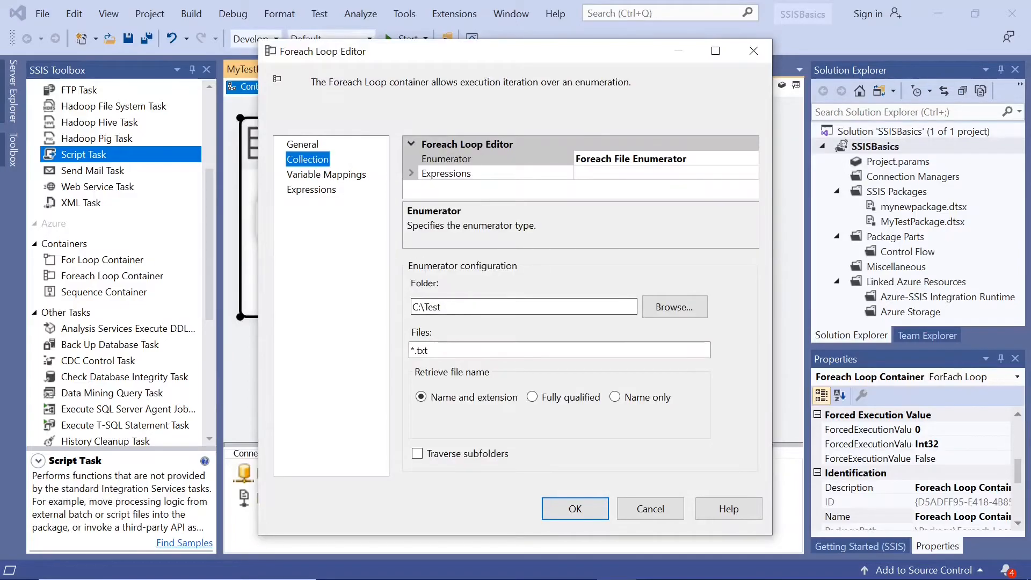
left_click_drag(433, 351, 394, 354)
left_click(575, 509)
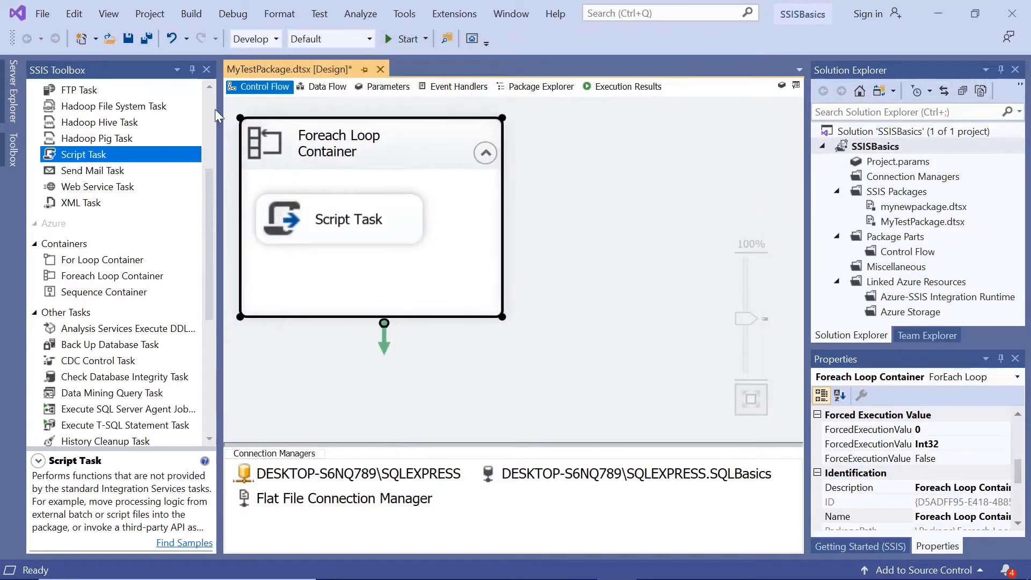
- Save MyTestPackage.dtsx, run it with the text file filter, dismiss the file name message and return to design mode
left_click(128, 39)
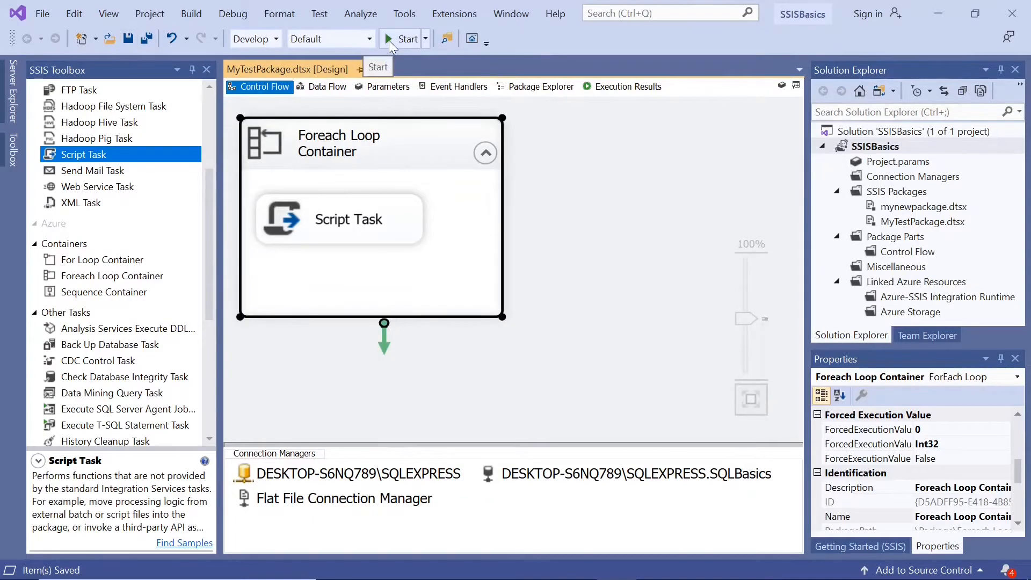
left_click(389, 40)
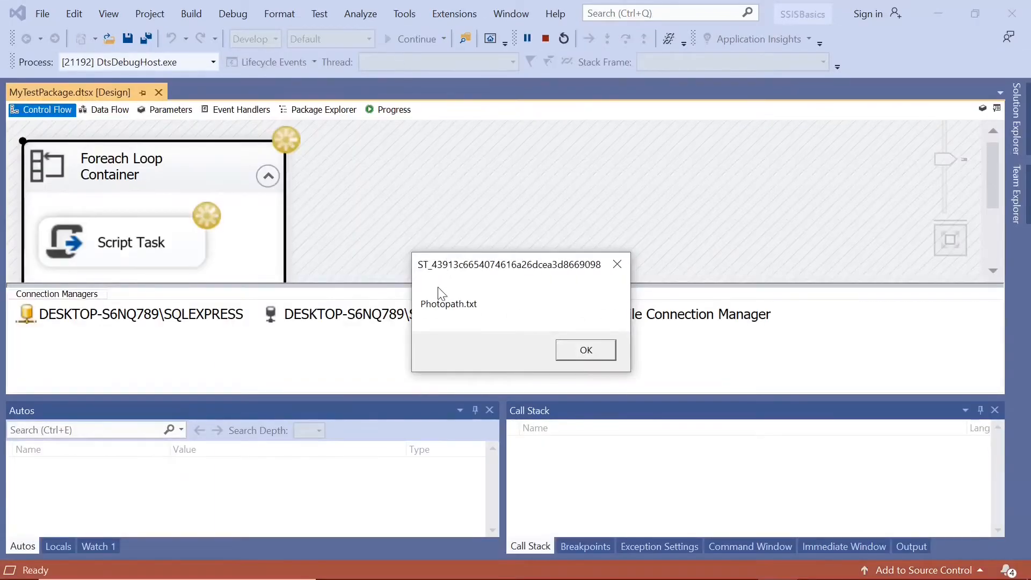
left_click(594, 359)
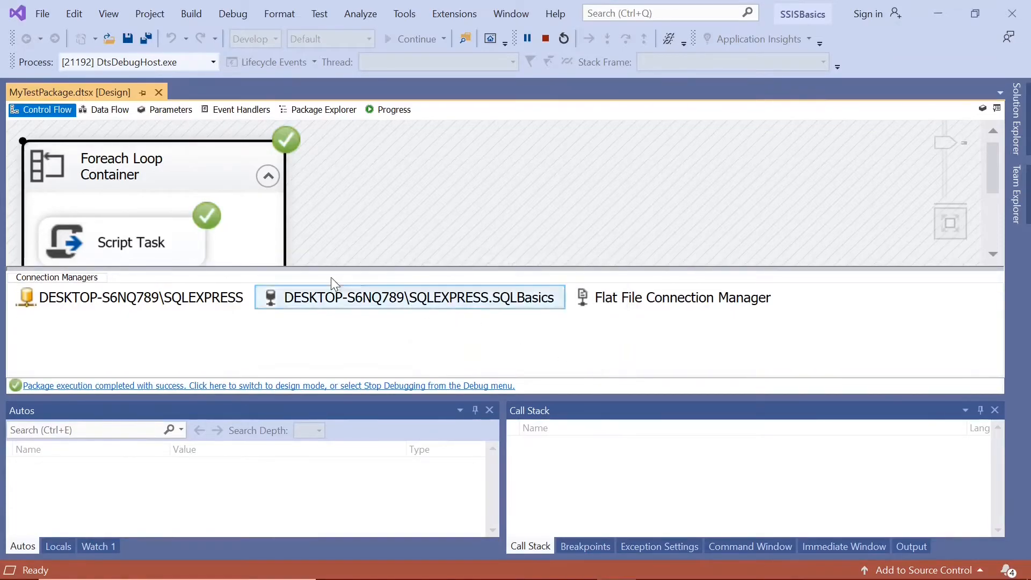
left_click(407, 386)
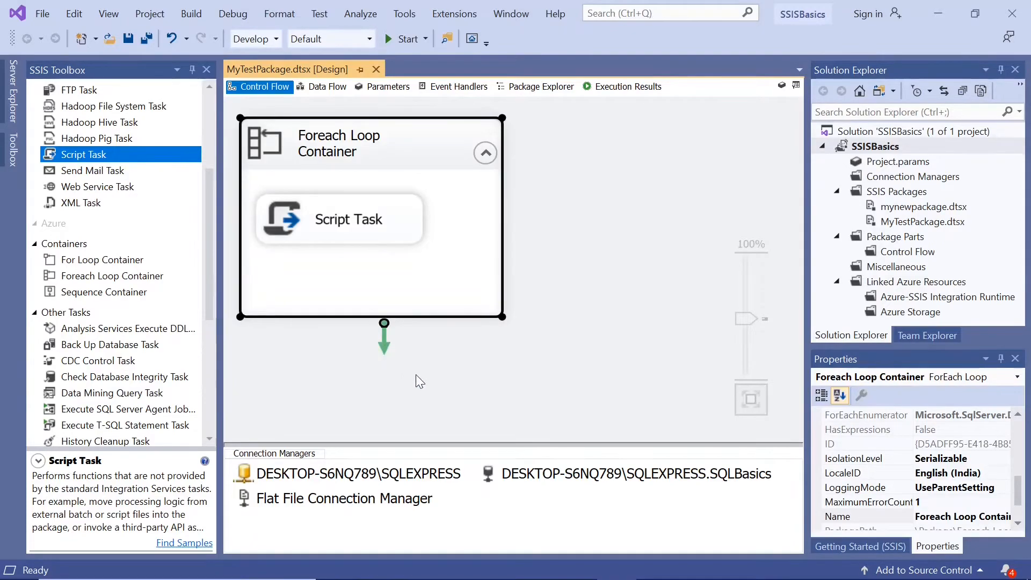
- Examine the contents of C:\Test\Mytest and its mytest1 subfolder in File Explorer, and minimise the folder window
mouse_move(432, 577)
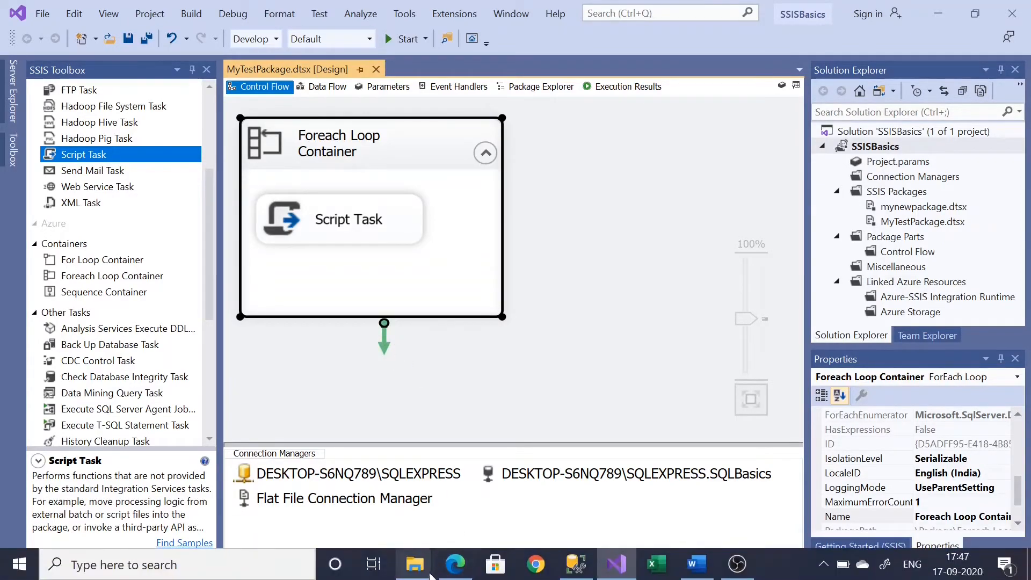
left_click(561, 510)
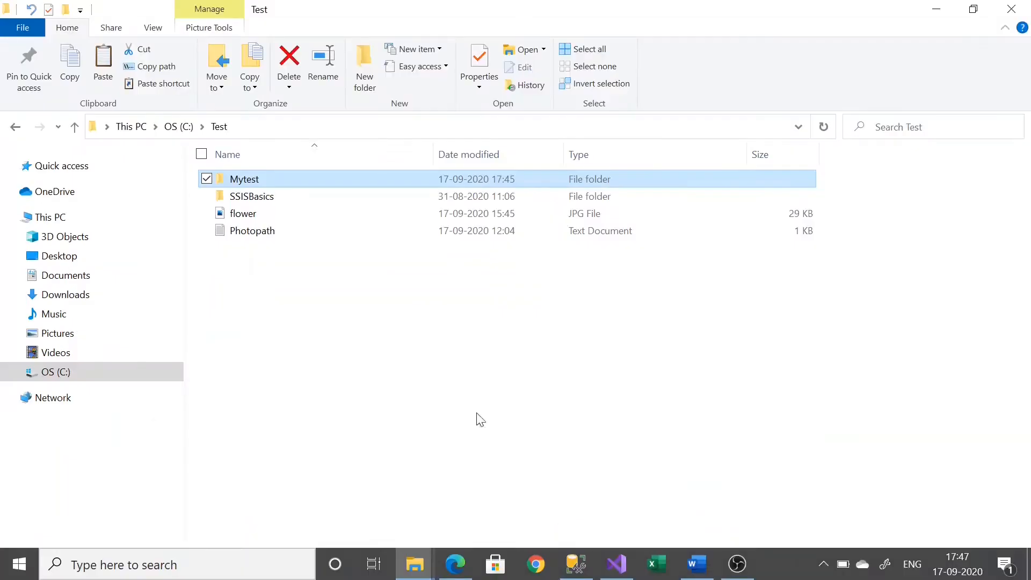
mouse_move(238, 180)
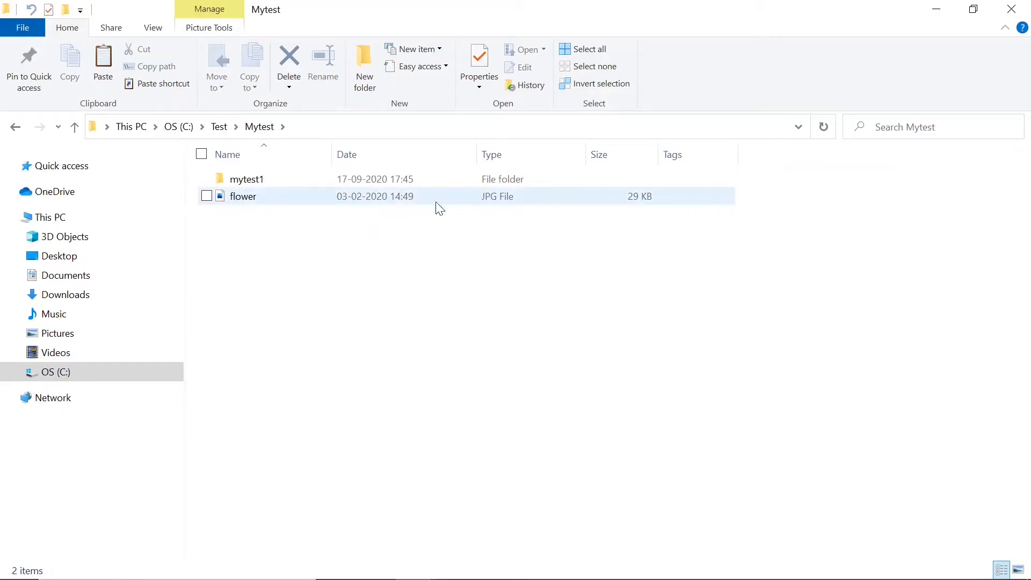
left_click(254, 182)
double_click(255, 183)
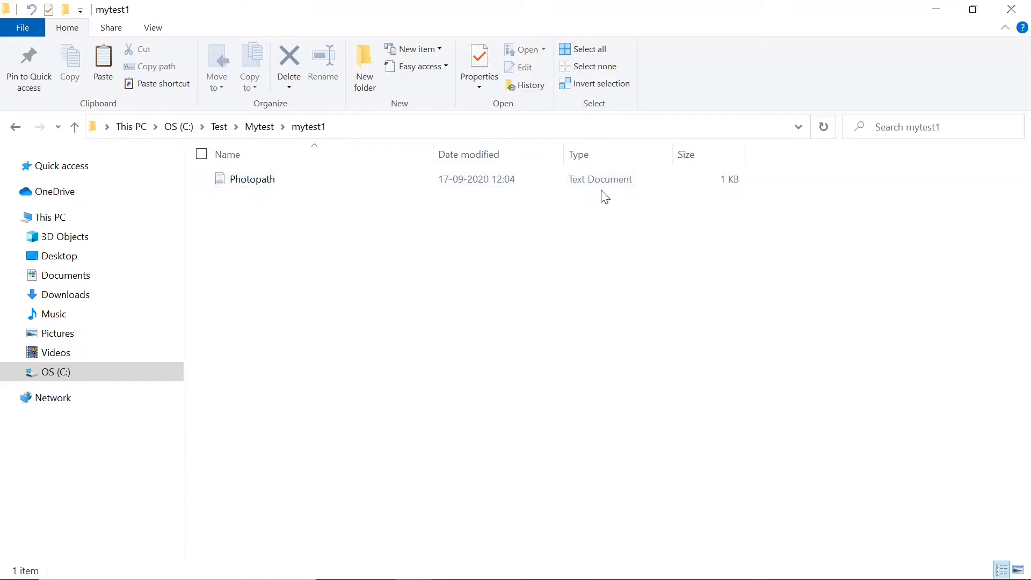
left_click(257, 127)
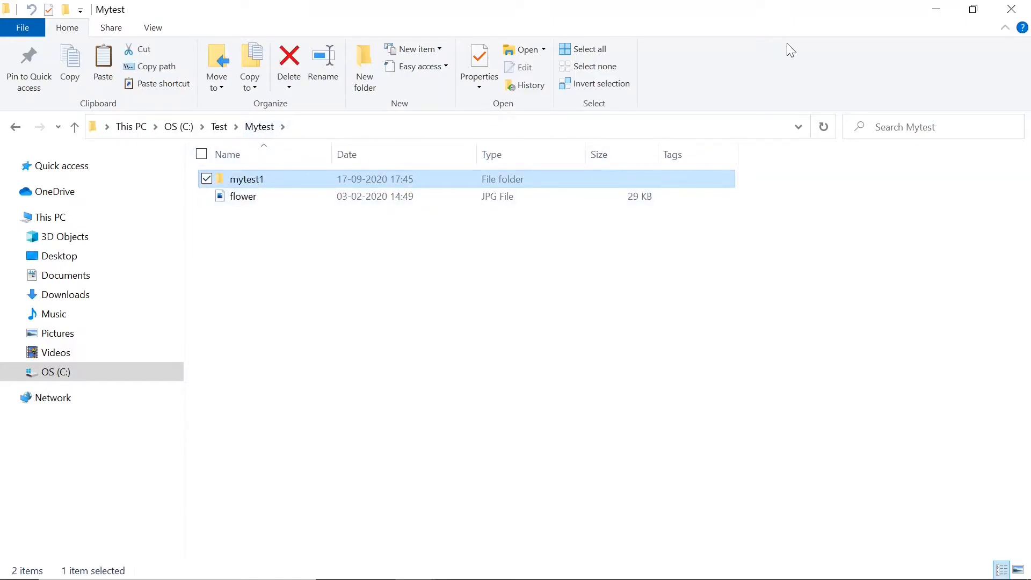
left_click(939, 16)
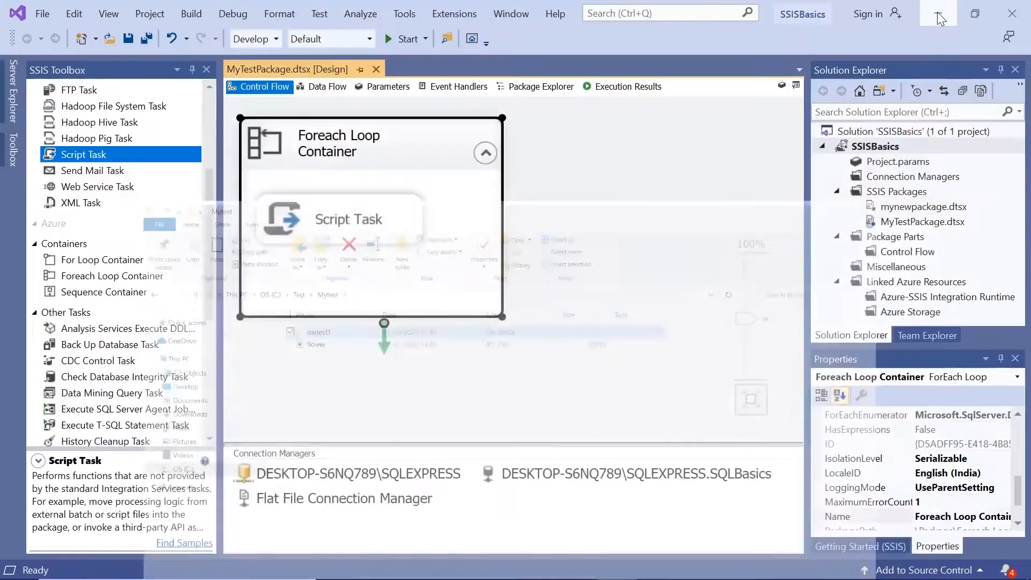
- Set the Foreach Loop Container's collection folder to C:\Test\MyTest
double_click(262, 143)
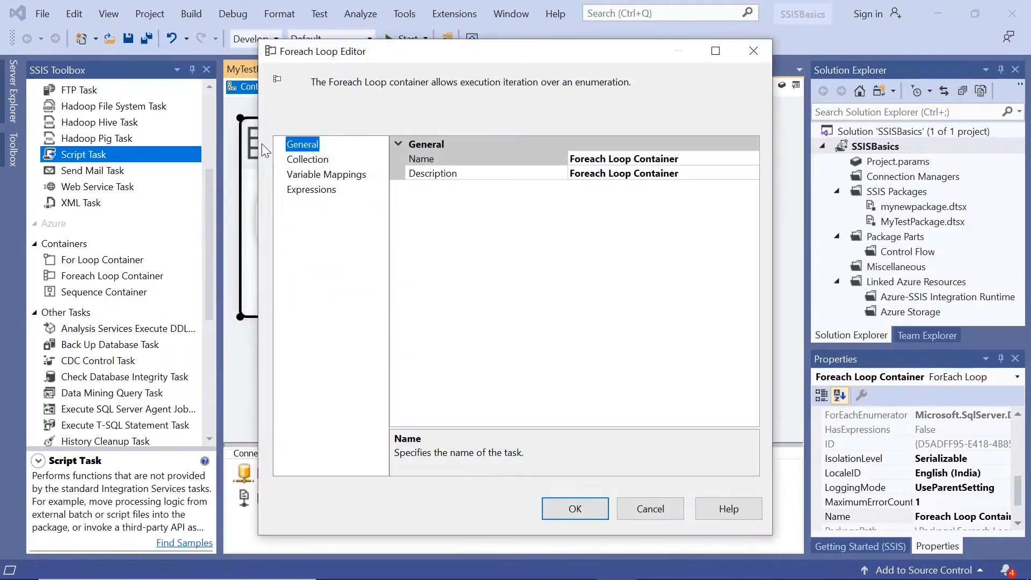
left_click(310, 159)
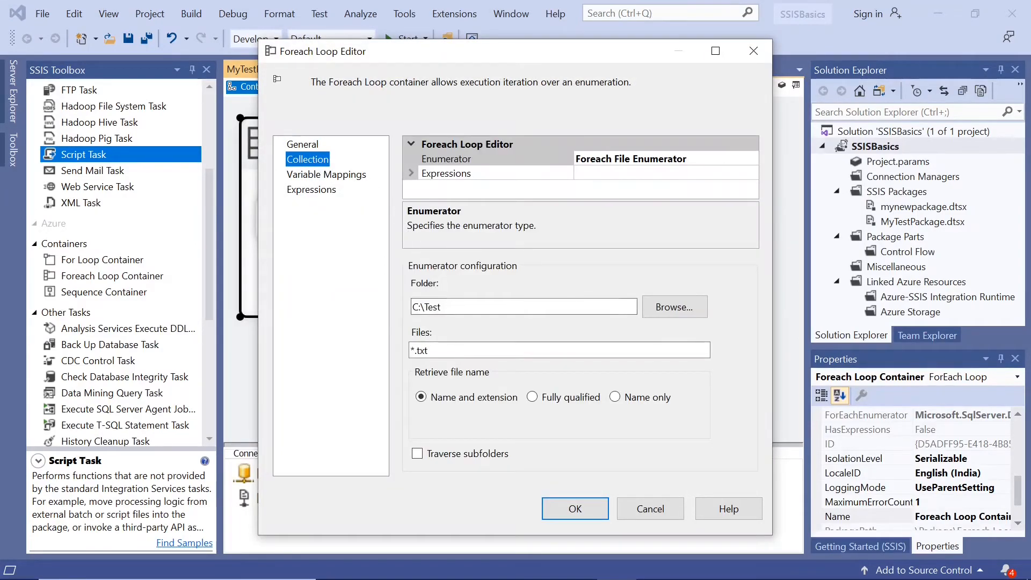
left_click(460, 307)
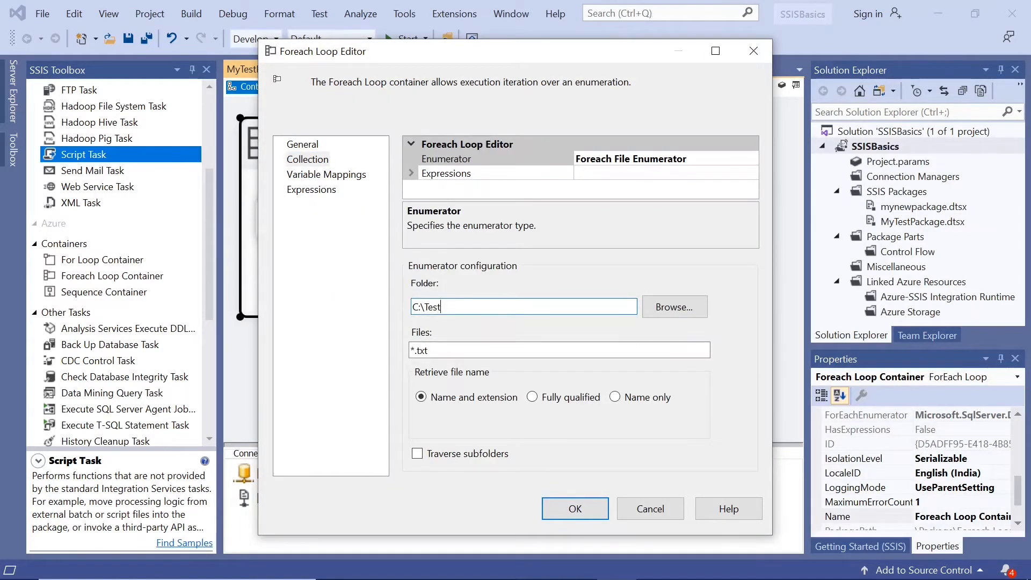
type("\\MyTes")
- Check the folder name's spelling in File Explorer and correct the Foreach Loop's collection folder to C:\Test\Mytest
left_click(414, 564)
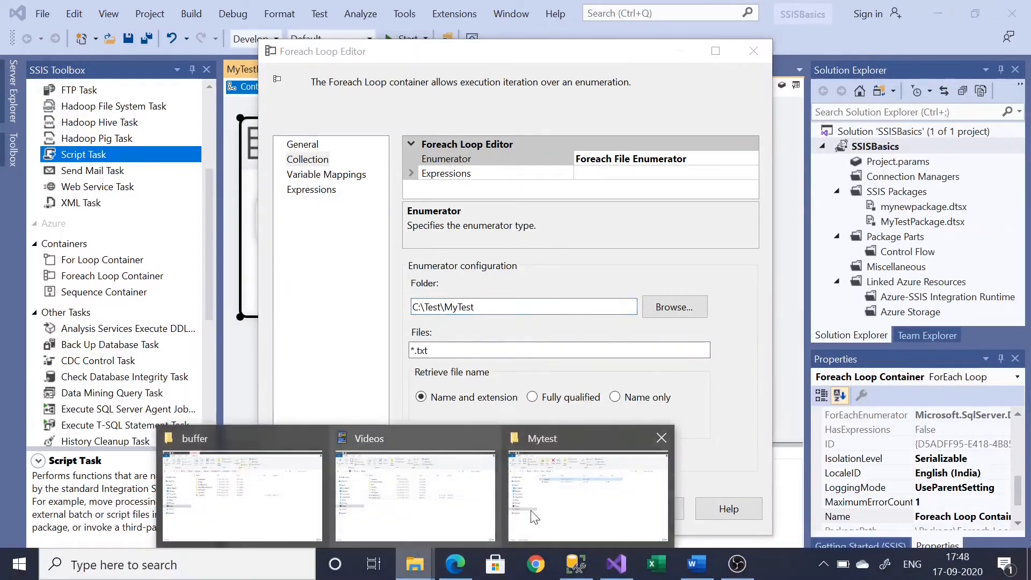
mouse_move(569, 508)
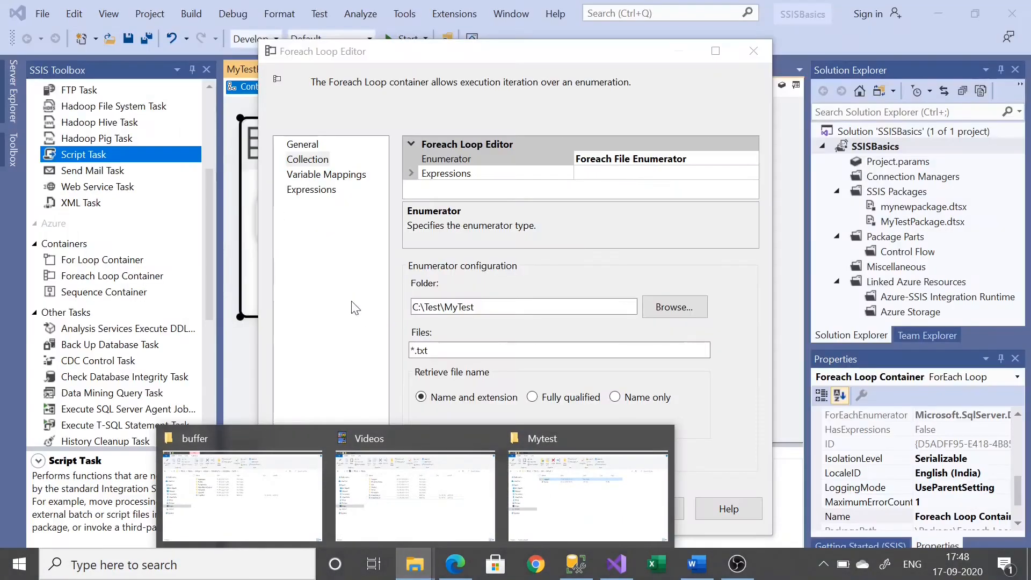
left_click(475, 307)
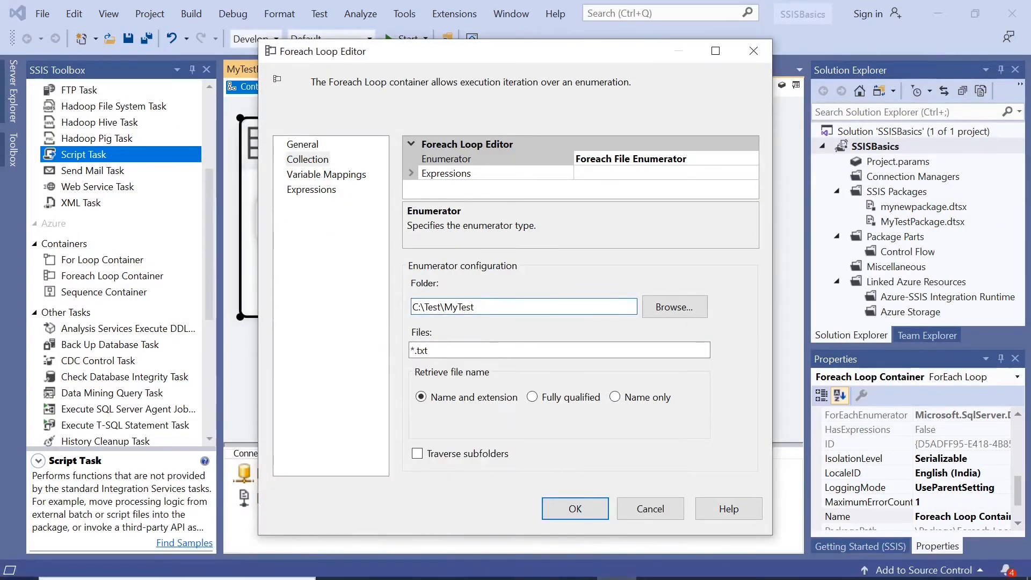
key("BackSpace")
key("BackSpace")
key("BackSpace")
key("BackSpace")
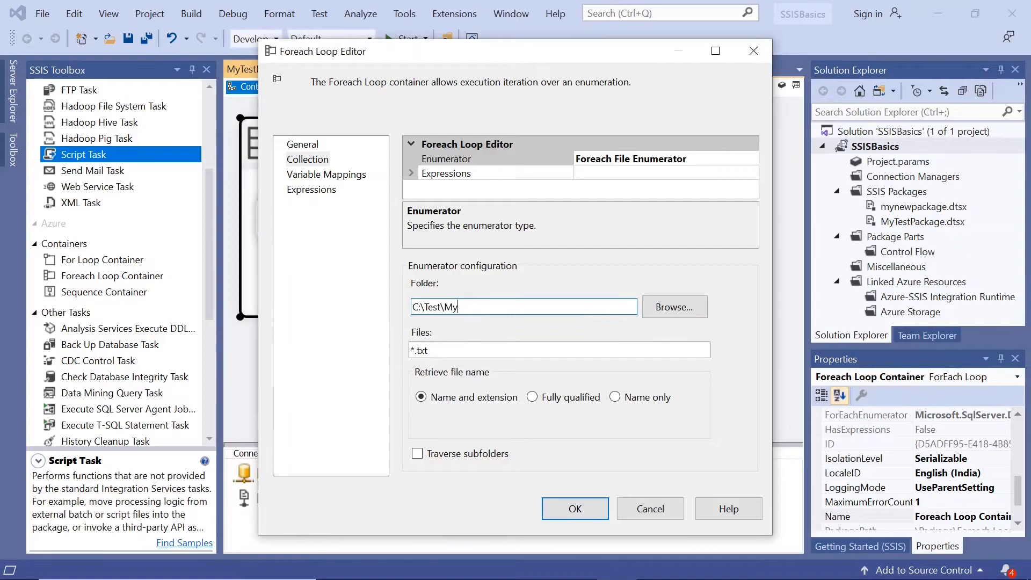
type("test")
- Set the Files filter to *.*, retrieve fully qualified file names, enable traversing subfolders, and confirm the Foreach Loop Editor
left_click(470, 351)
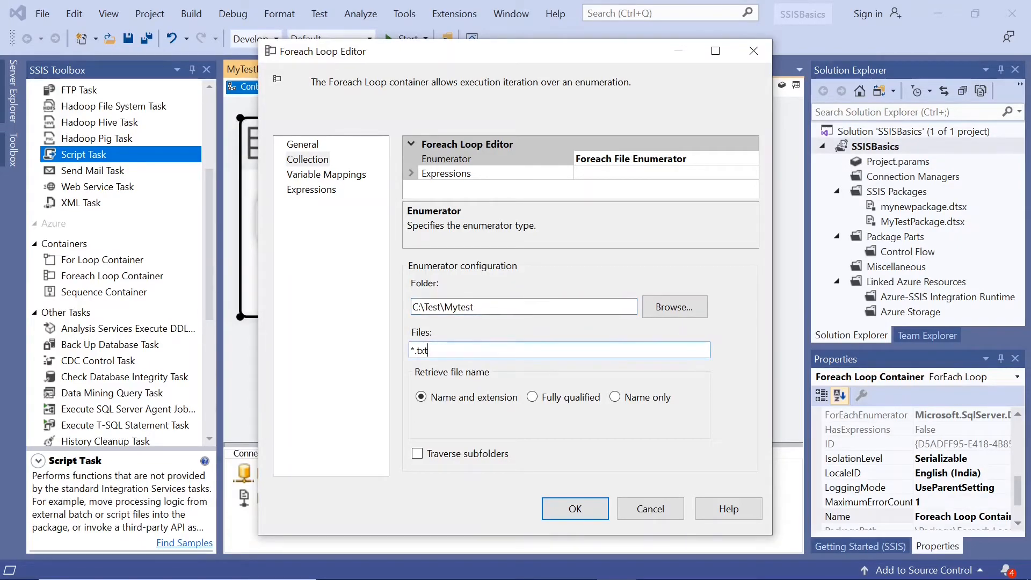
key("BackSpace")
type("*")
left_click(531, 400)
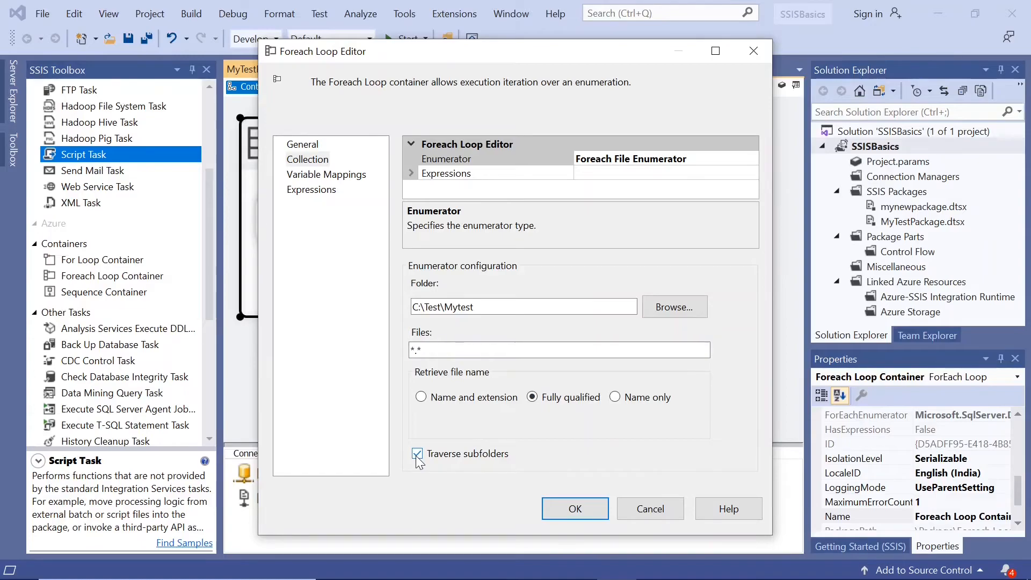
left_click(574, 508)
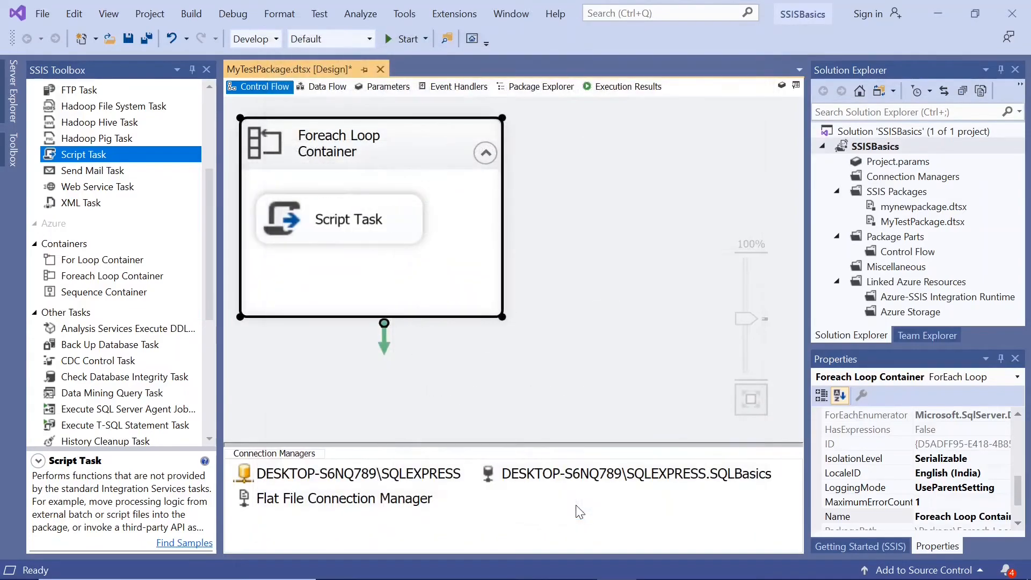
- Save and run MyTestPackage.dtsx, and arrange the restored Mytest folder window beside the file path message for comparison
left_click(129, 38)
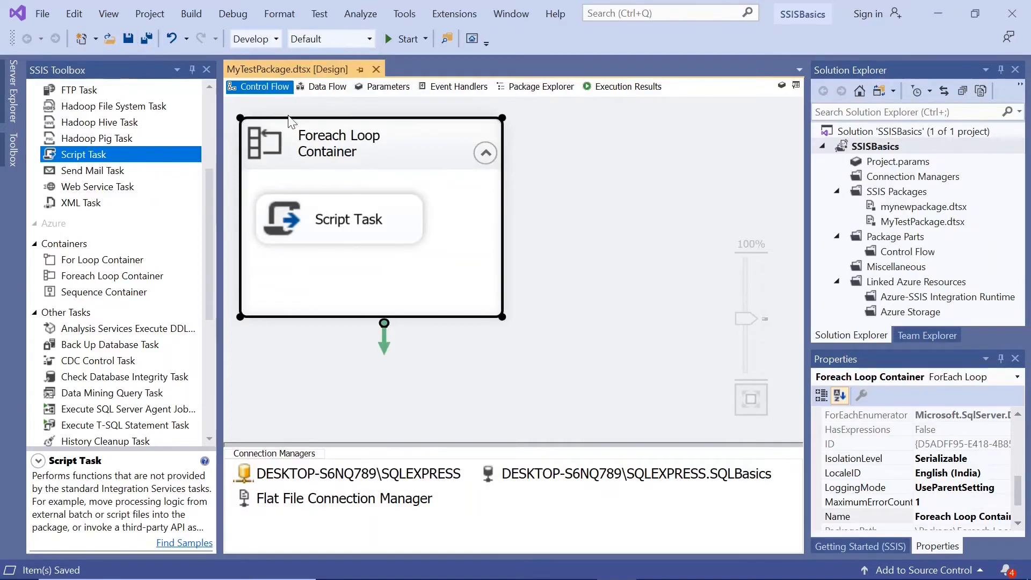
left_click(388, 40)
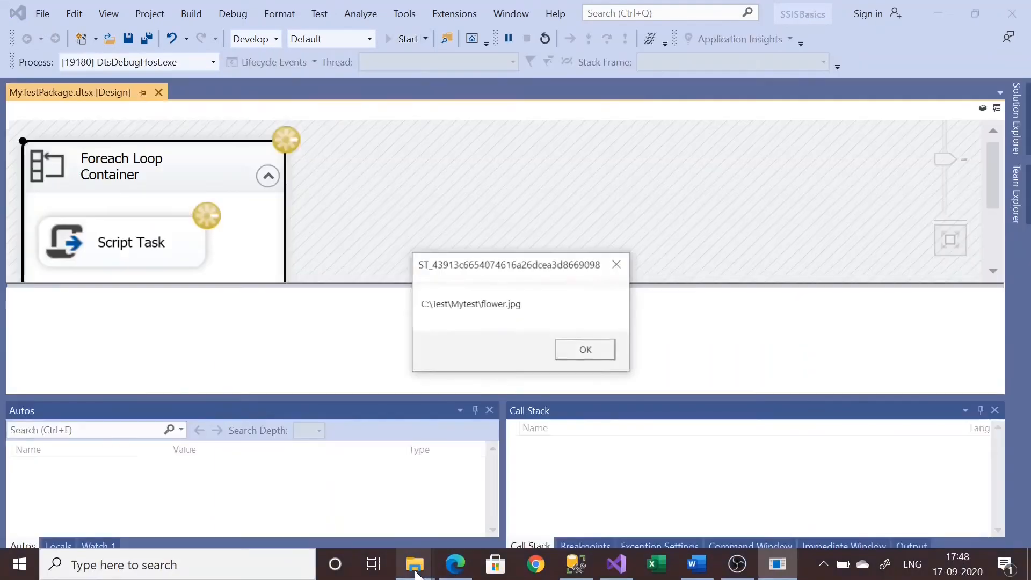
mouse_move(416, 572)
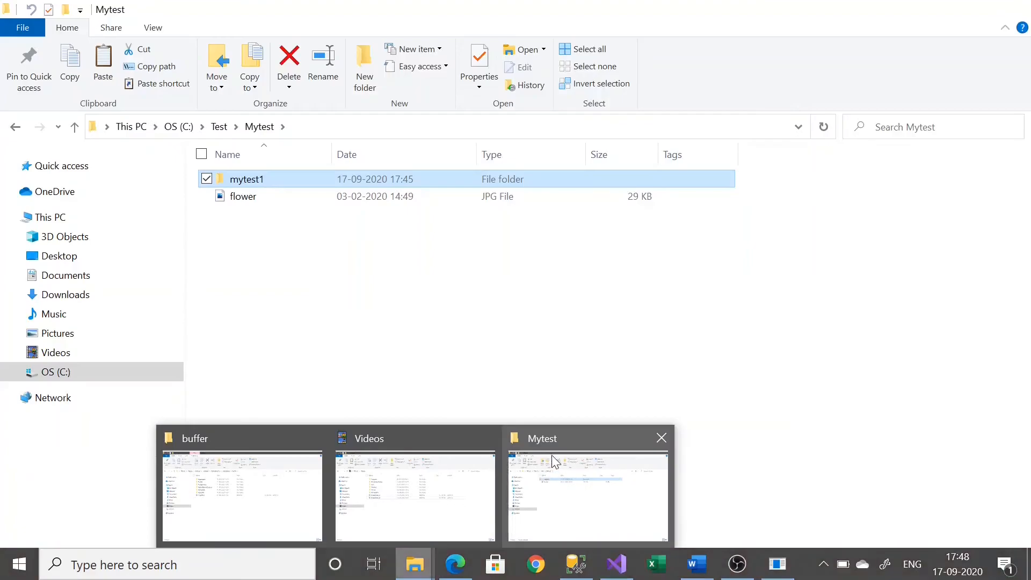
left_click(553, 455)
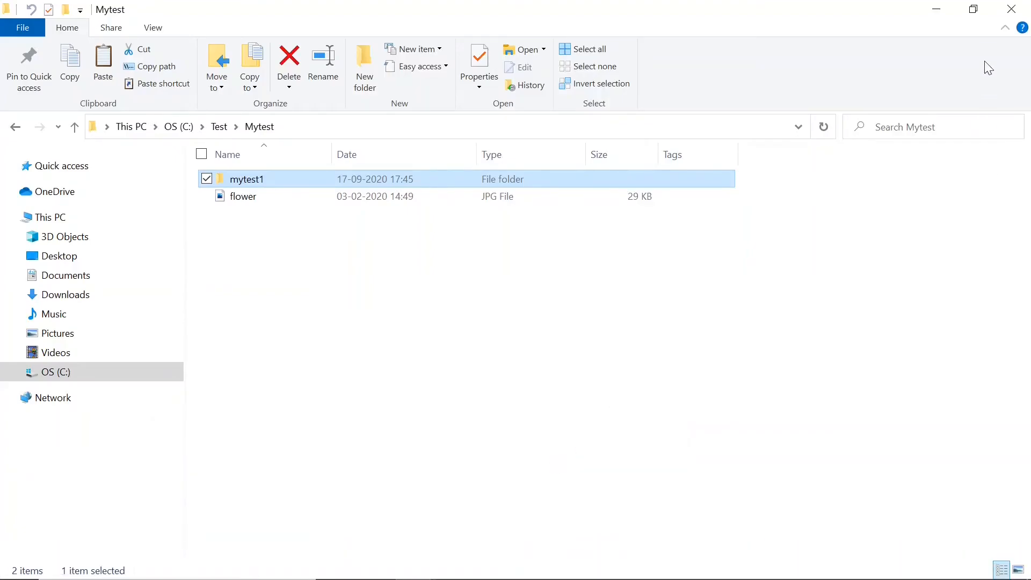
left_click(975, 15)
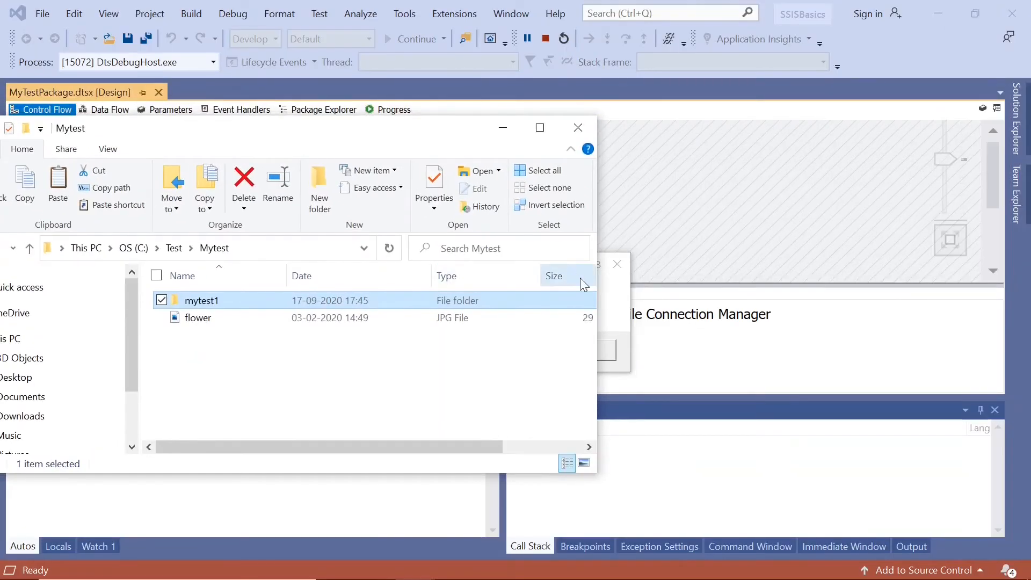
left_click(607, 300)
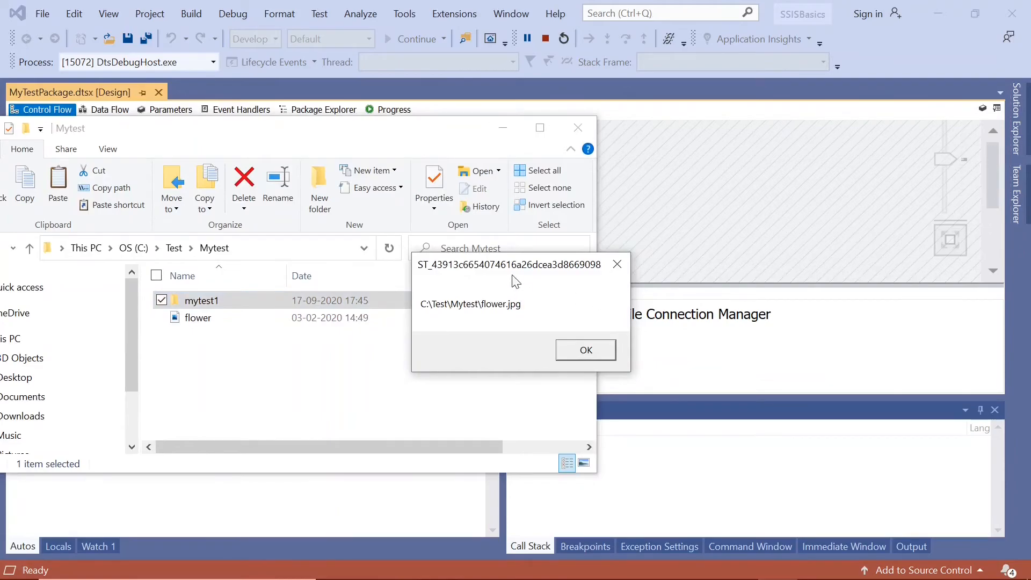
left_click_drag(506, 270, 772, 228)
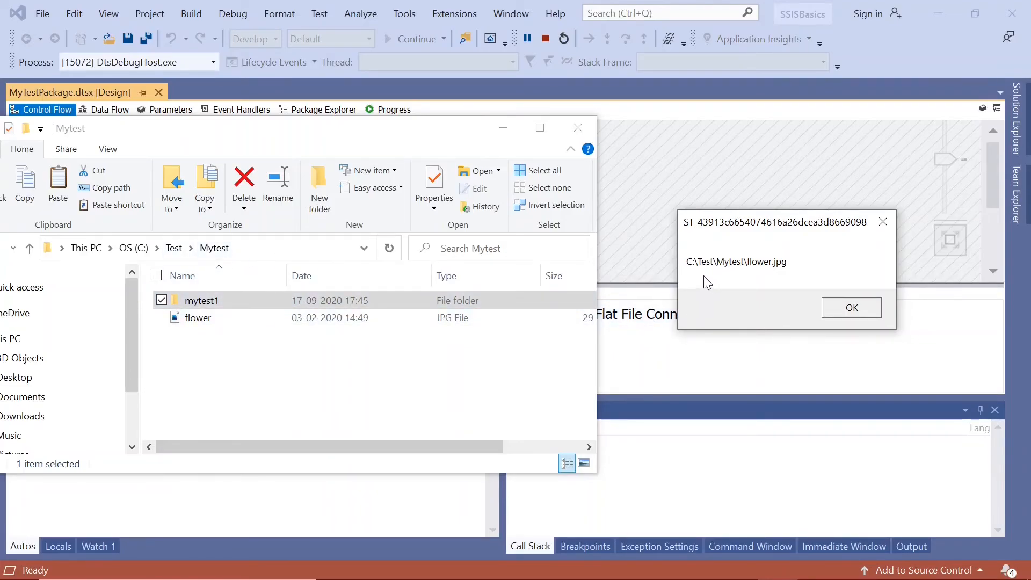
- Dismiss the flower.jpg path message and compare the following message's path with the contents of the mytest1 subfolder
left_click(851, 310)
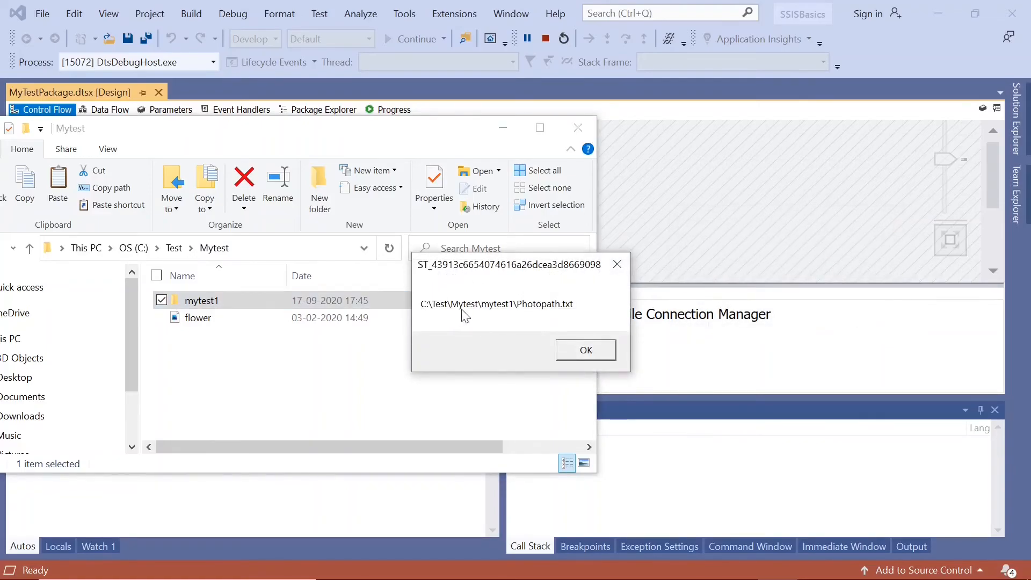
left_click_drag(525, 270, 795, 221)
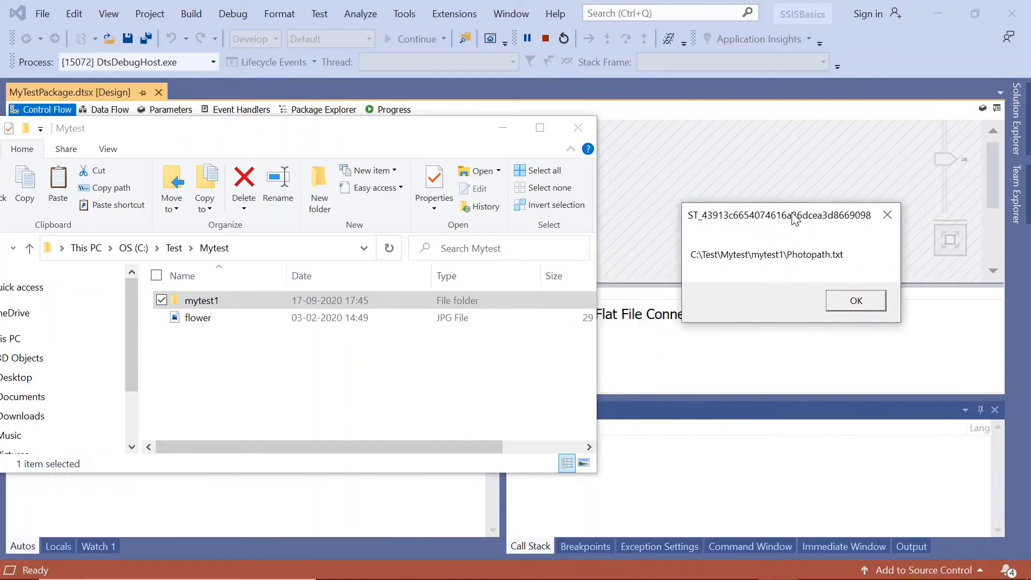
double_click(189, 306)
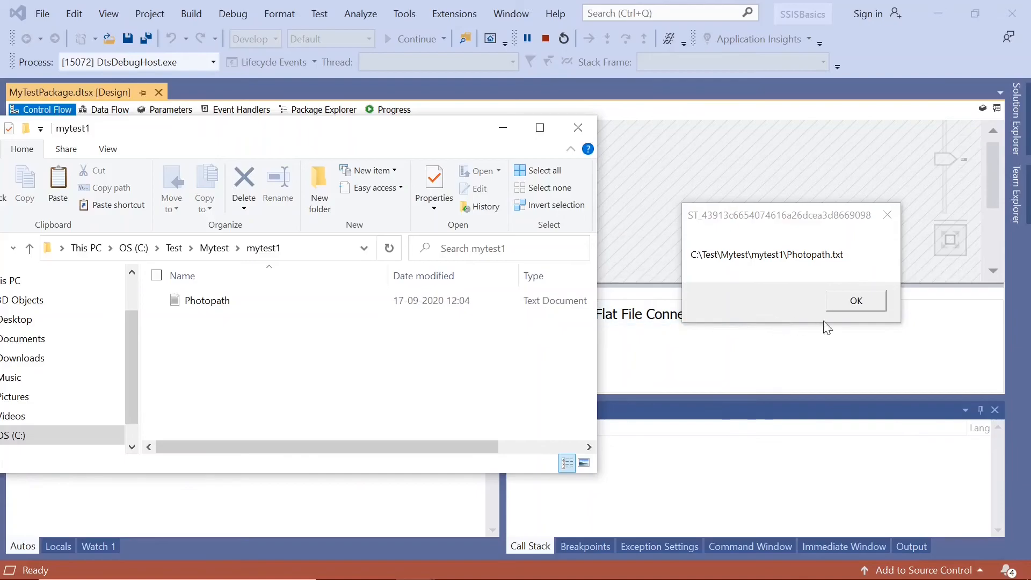
- Dismiss the Photopath.txt message, minimise the folder window, and return the package to design mode with the Output pane closed
left_click(854, 302)
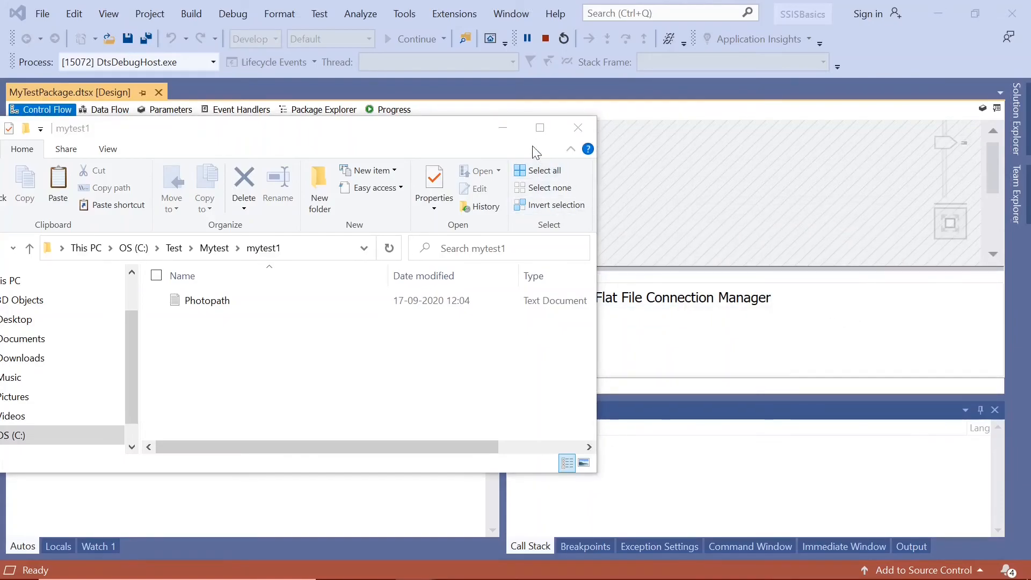
left_click(506, 130)
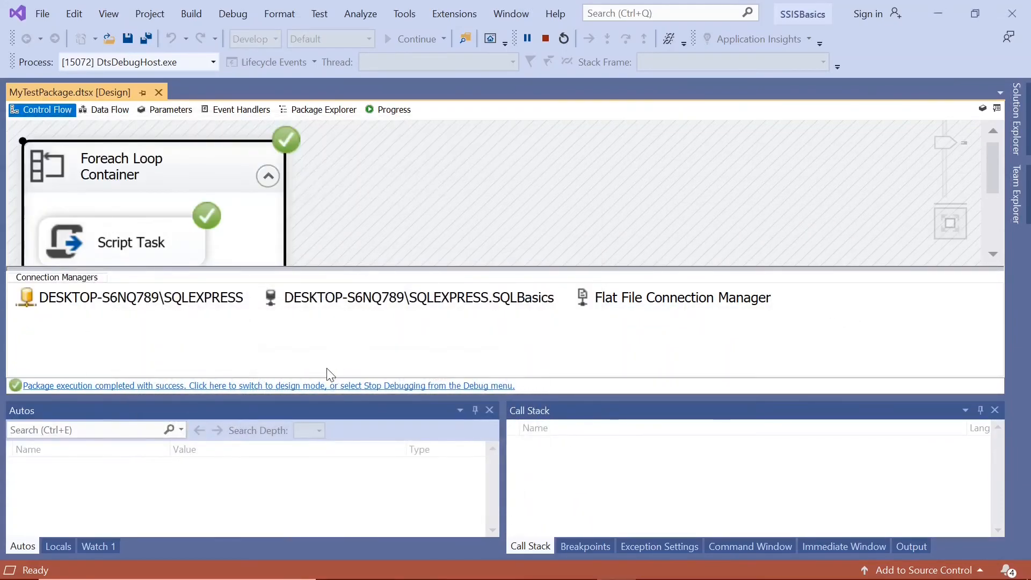
left_click(321, 386)
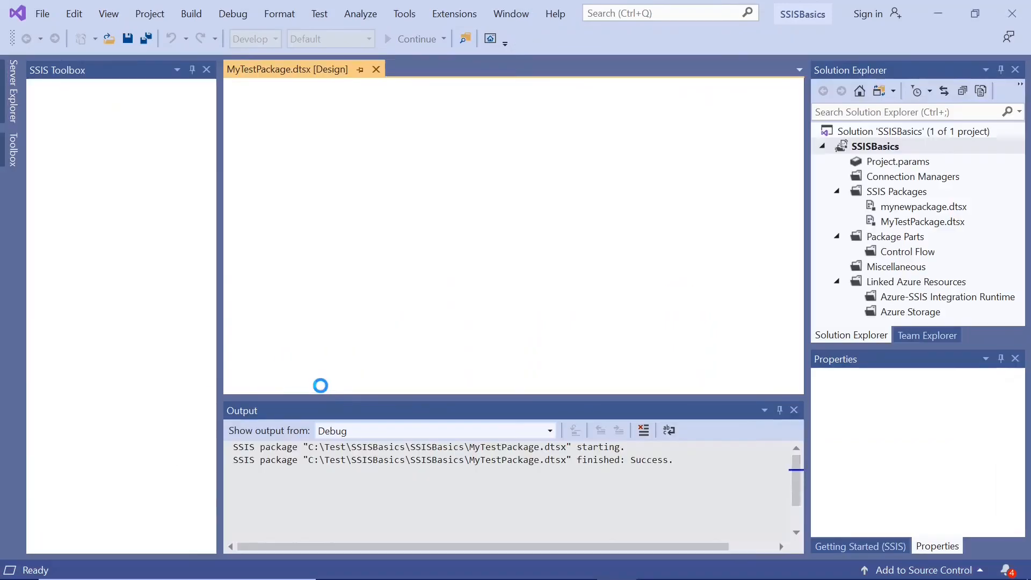
left_click(794, 411)
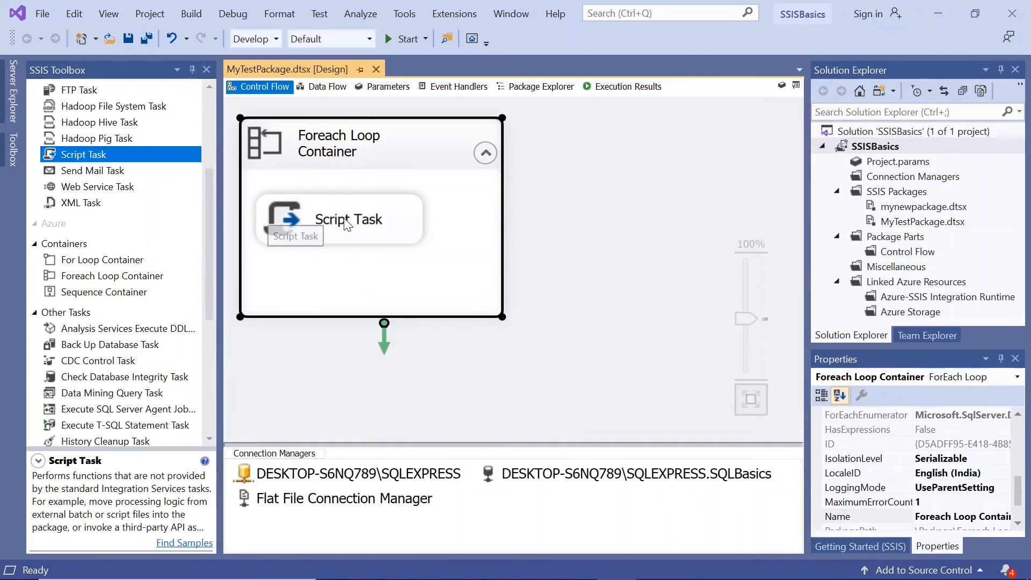